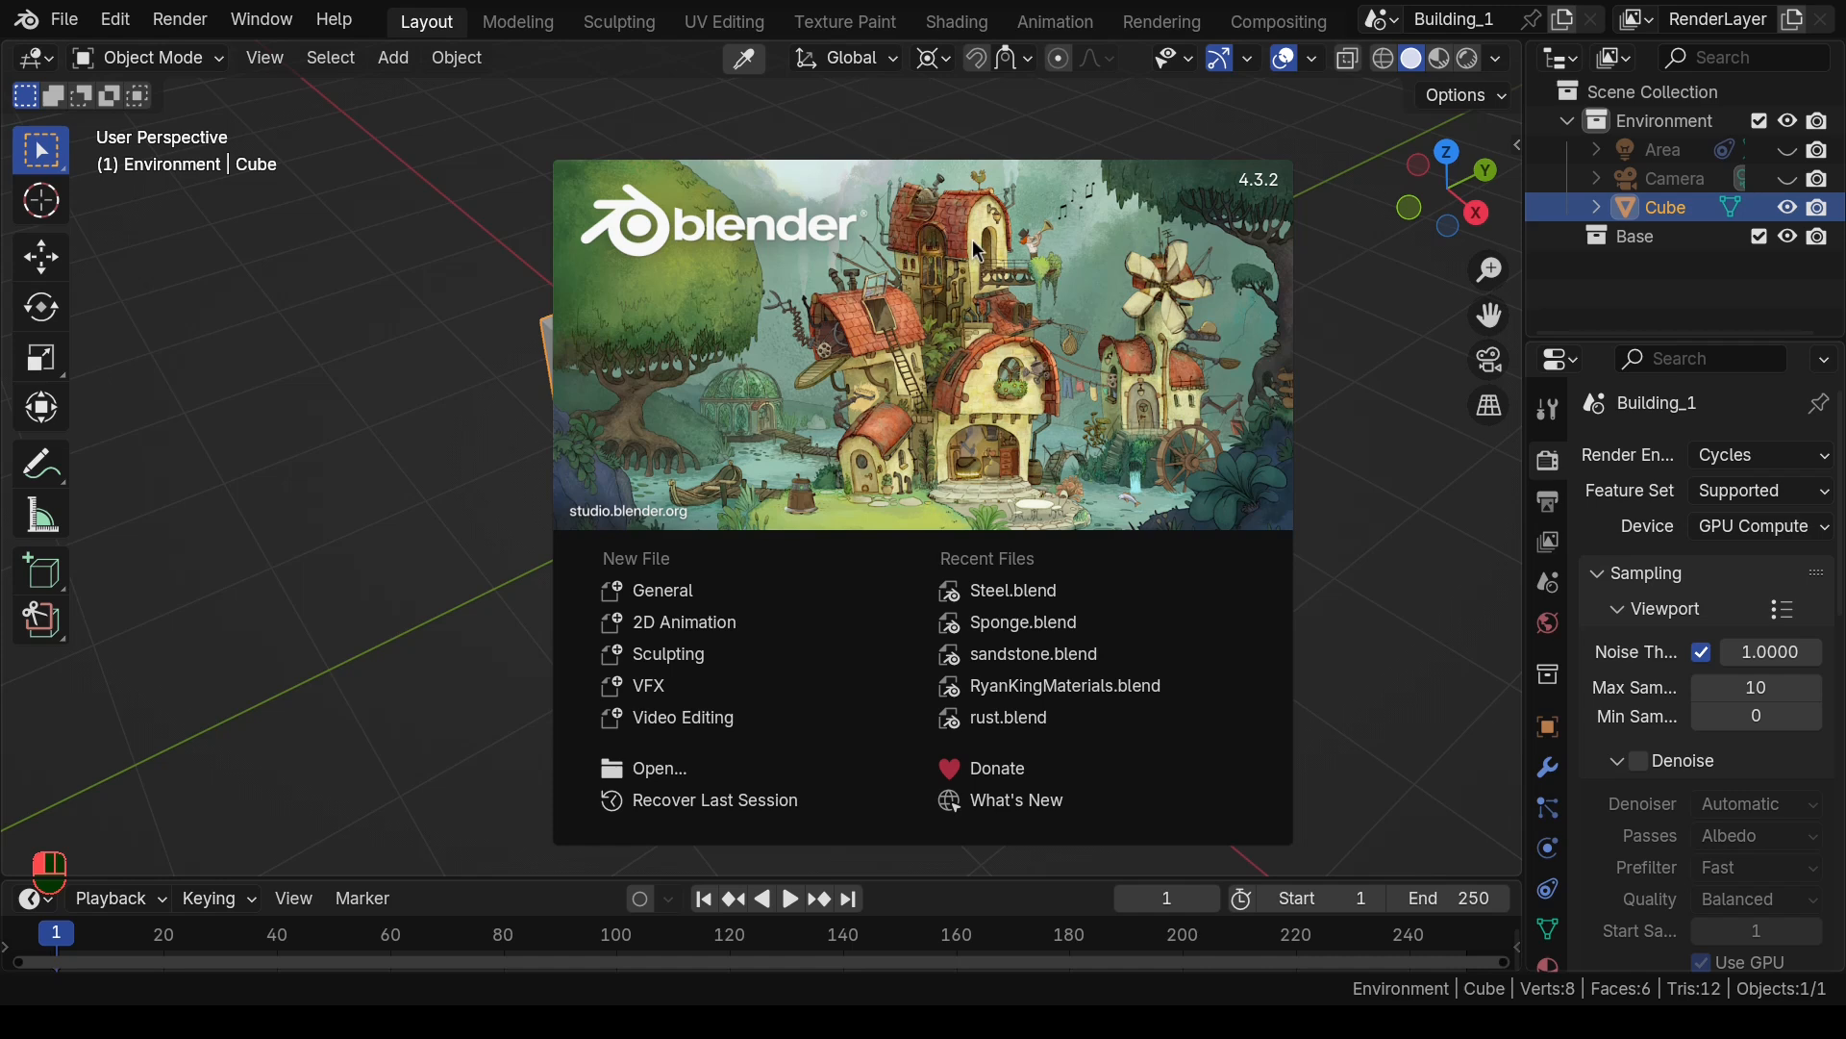
# Step: Dismiss the splash screen and switch to the Texture Paint workspace with the cube selected
pyautogui.click(977, 249)
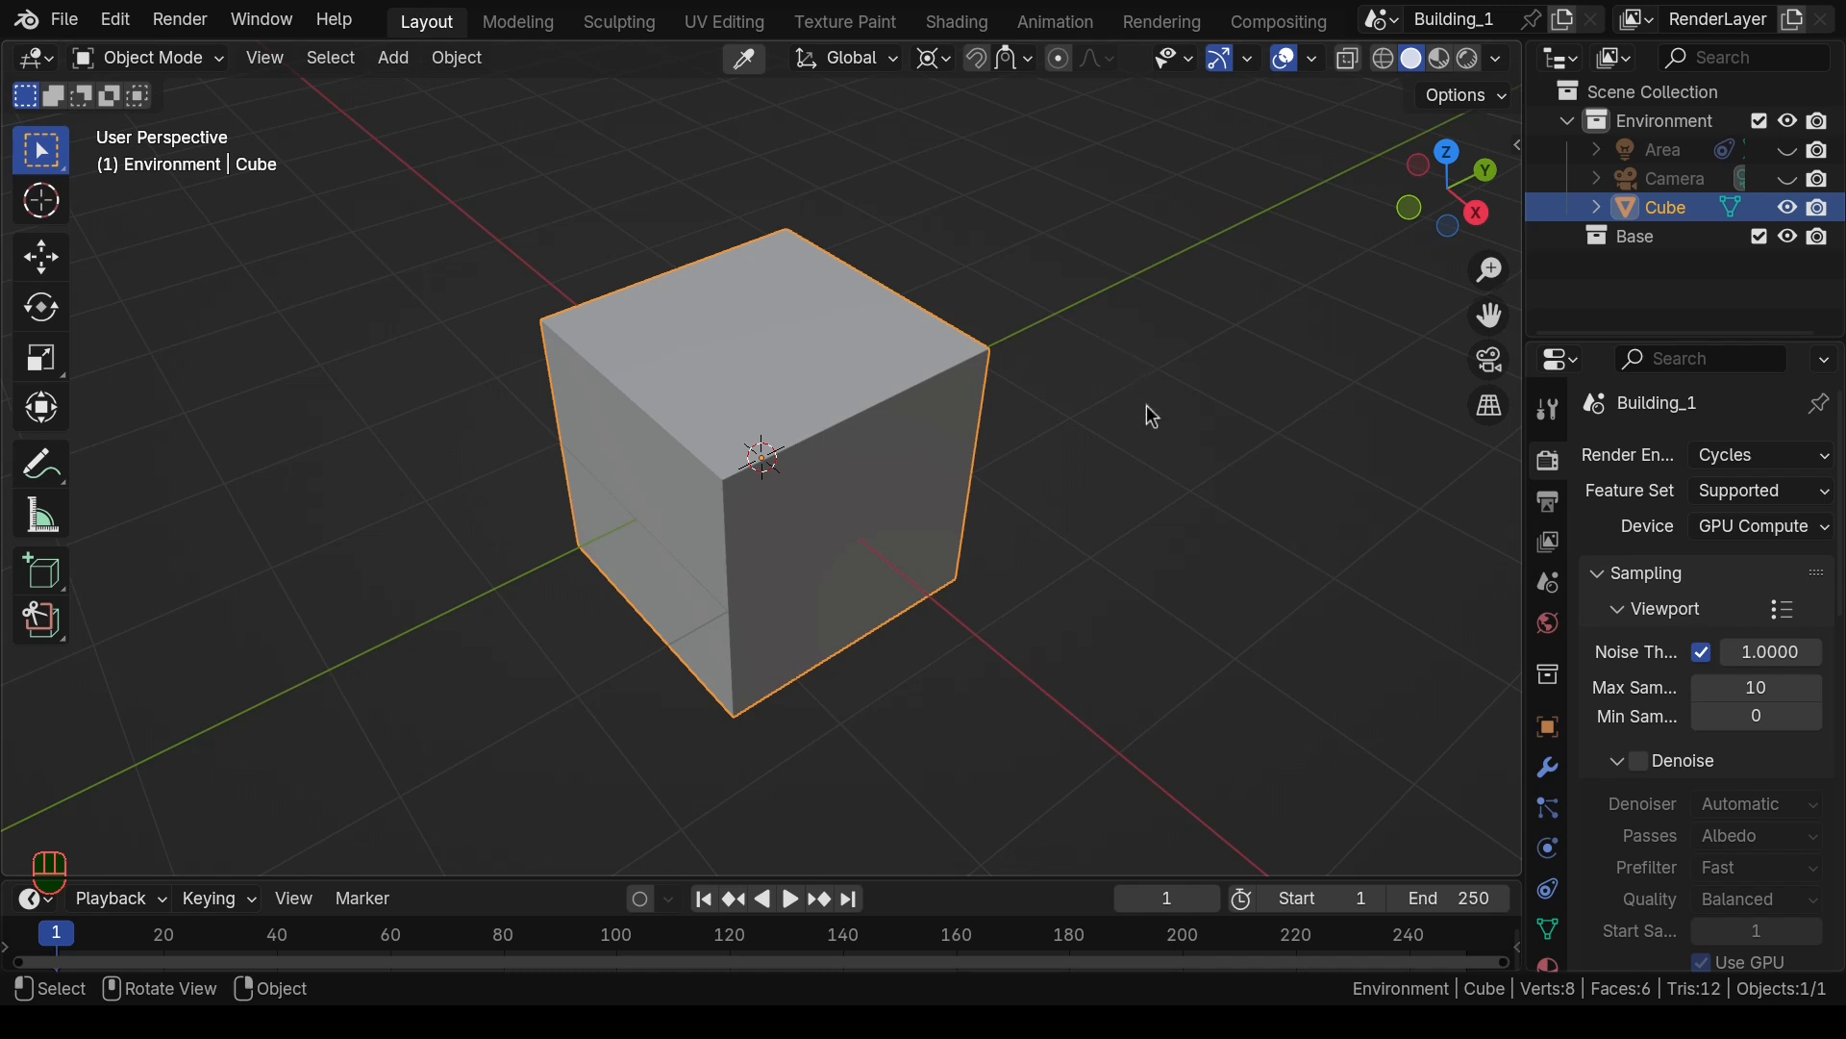
pyautogui.click(836, 26)
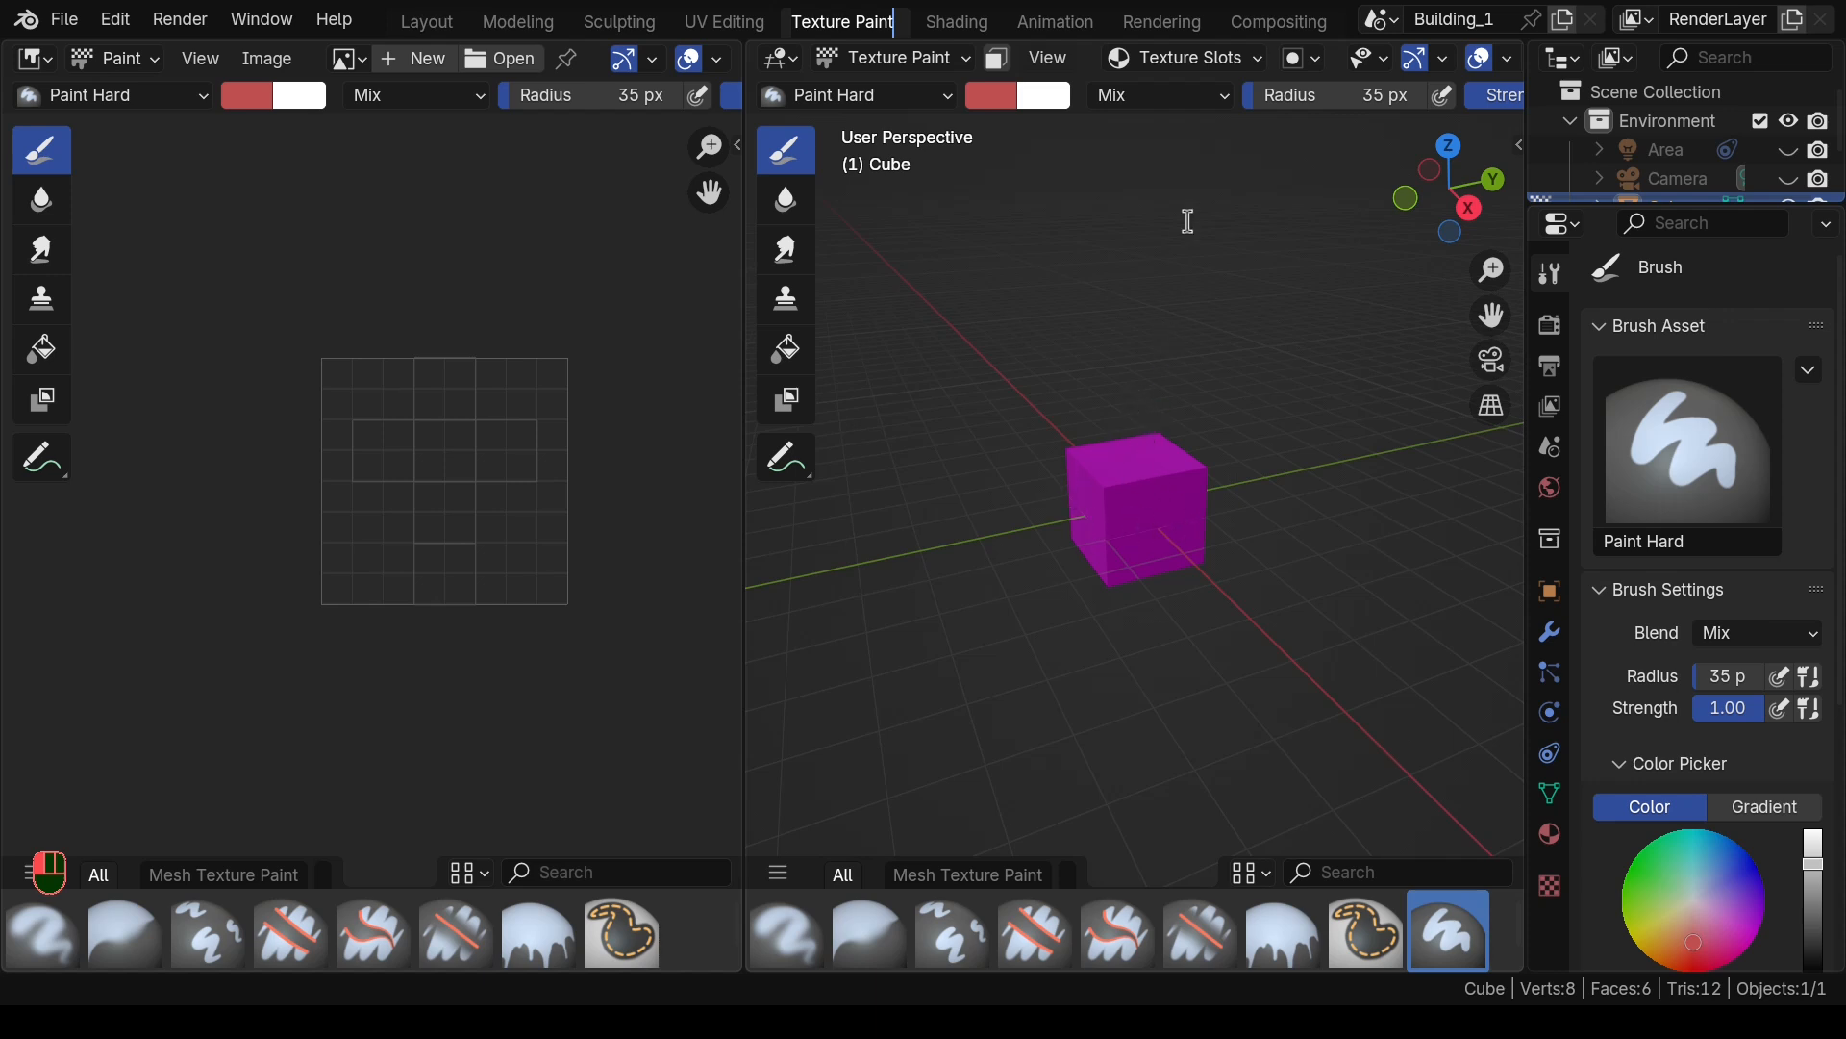
pyautogui.click(1261, 68)
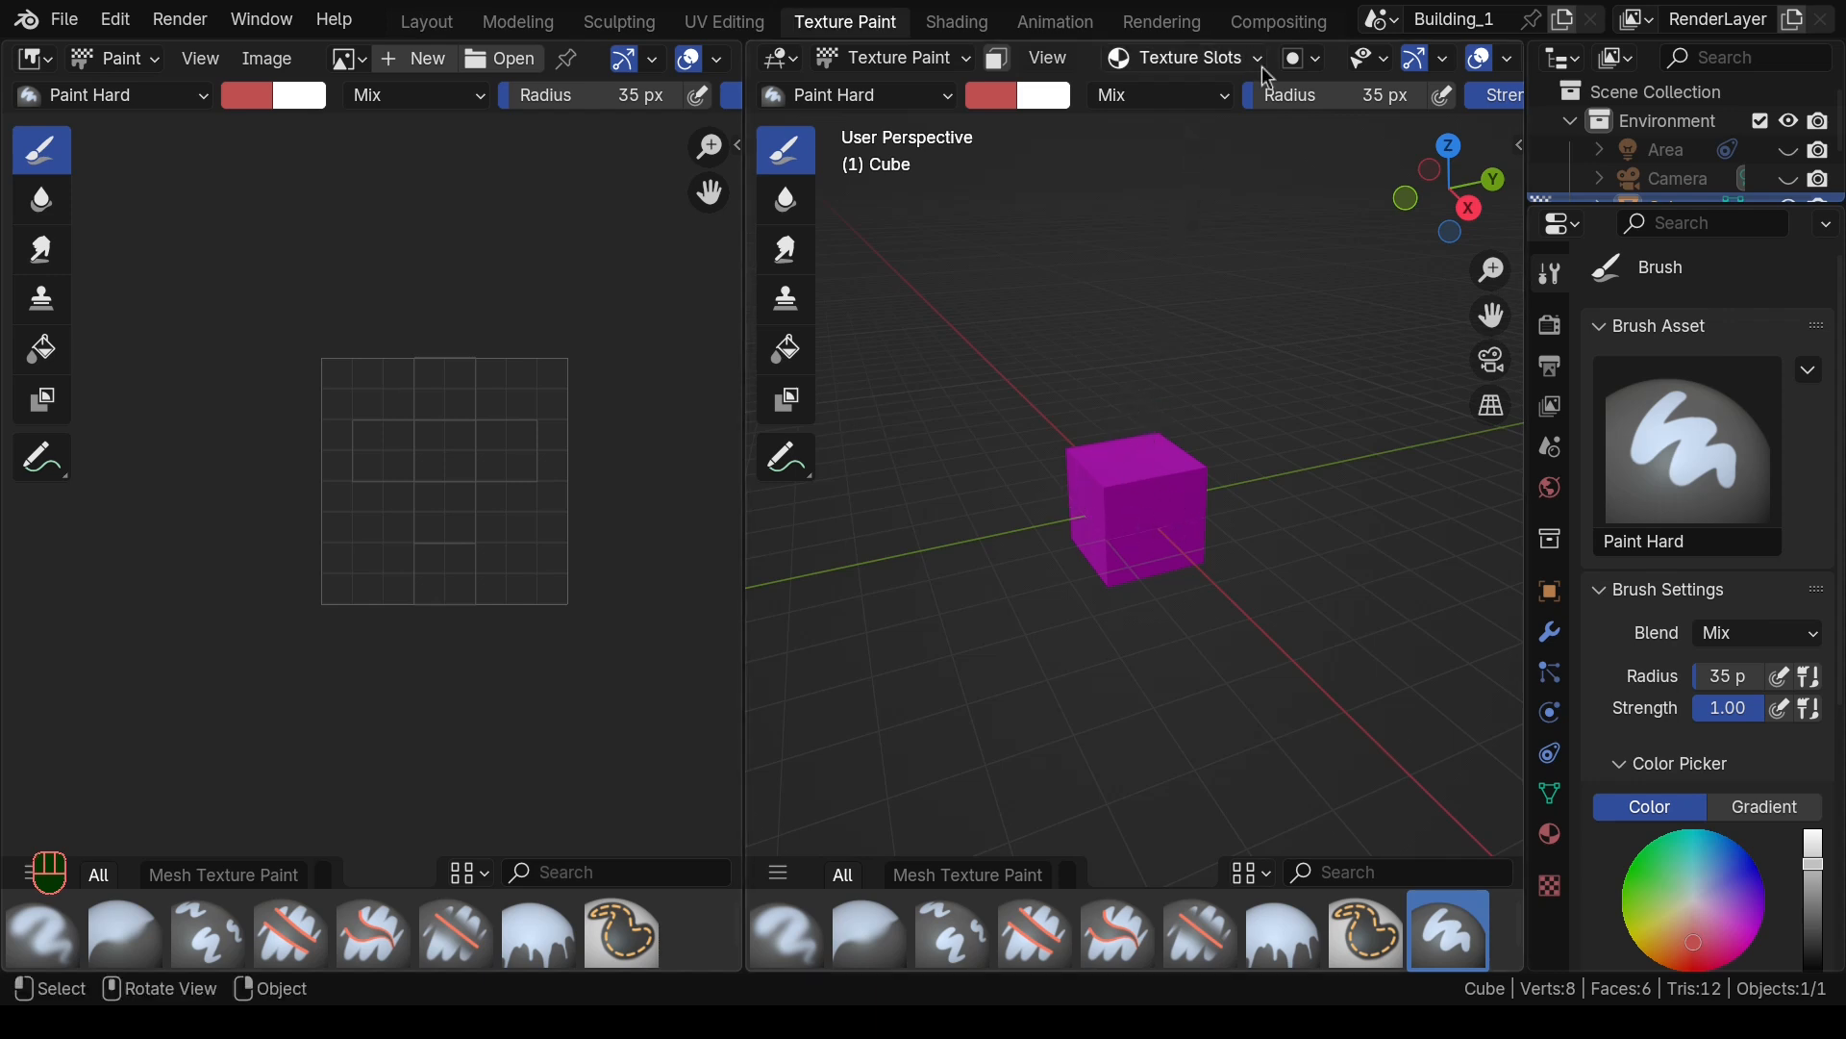
# Step: Add a Base Color paint slot named Cube Base Color to the cube with a blue fill colour
pyautogui.click(1261, 60)
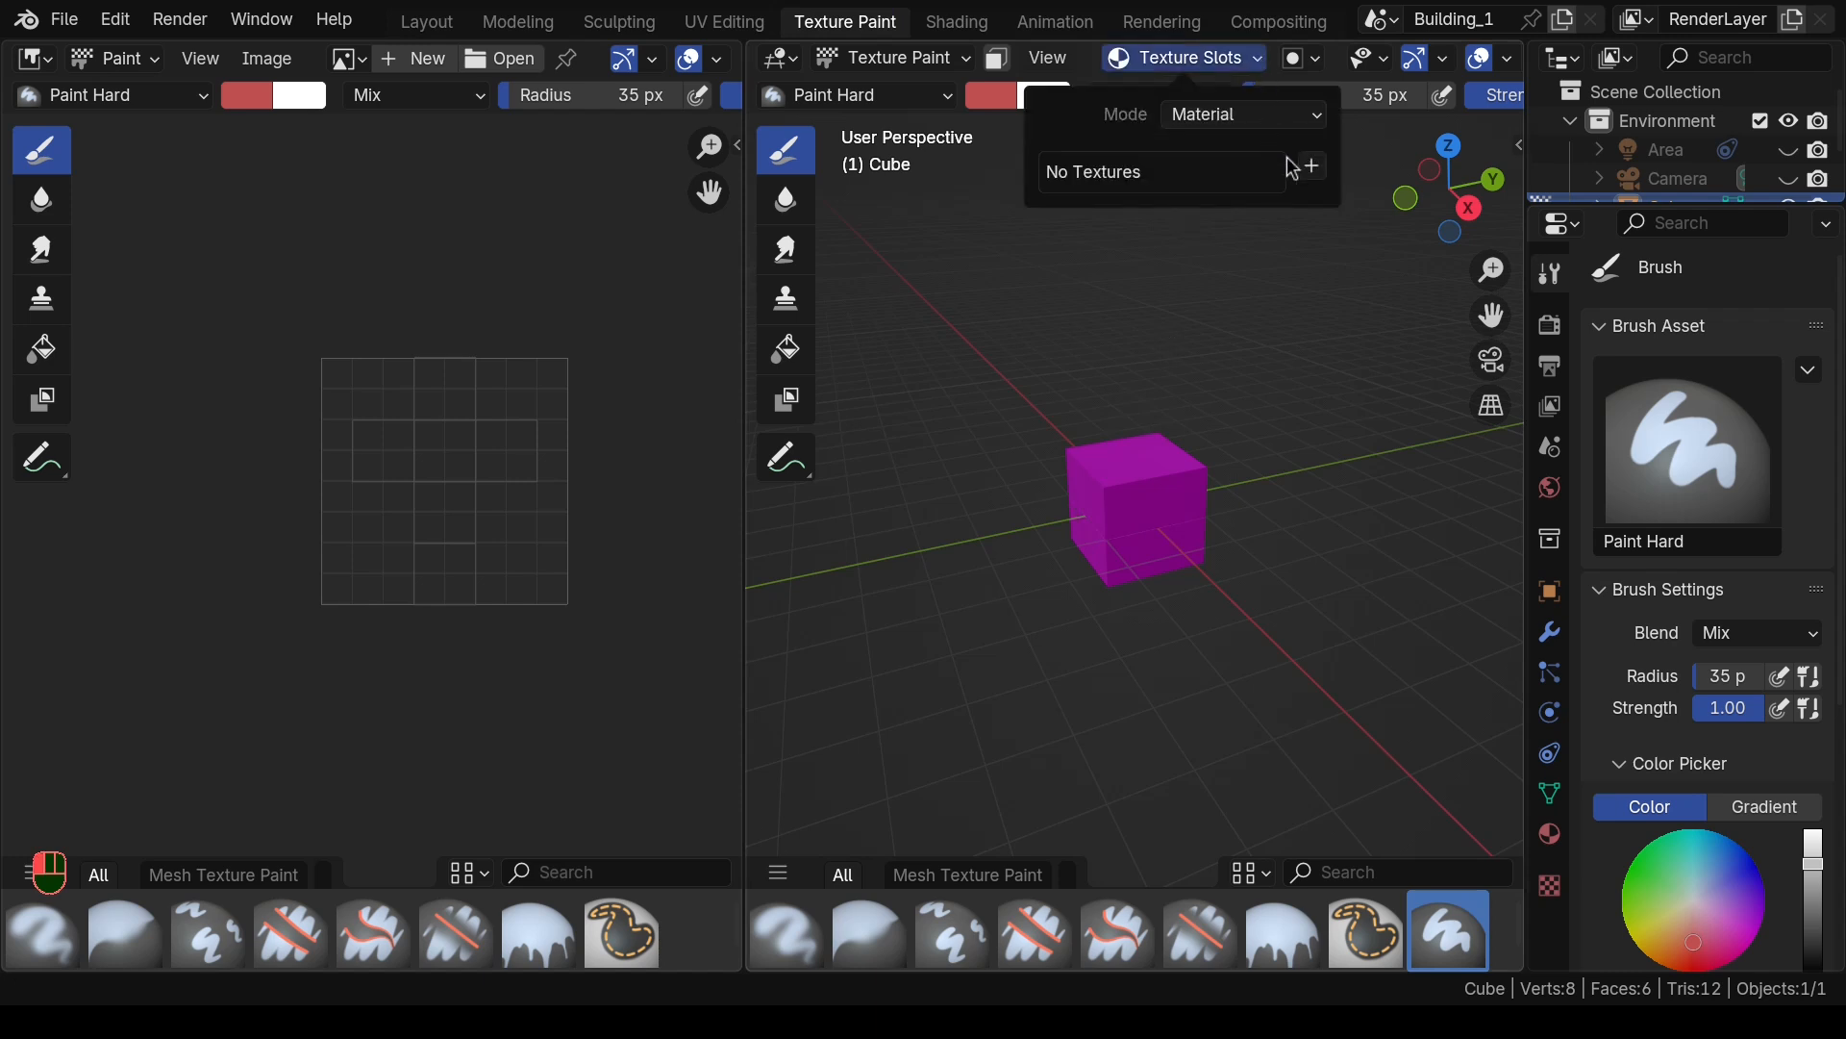
pyautogui.click(1315, 168)
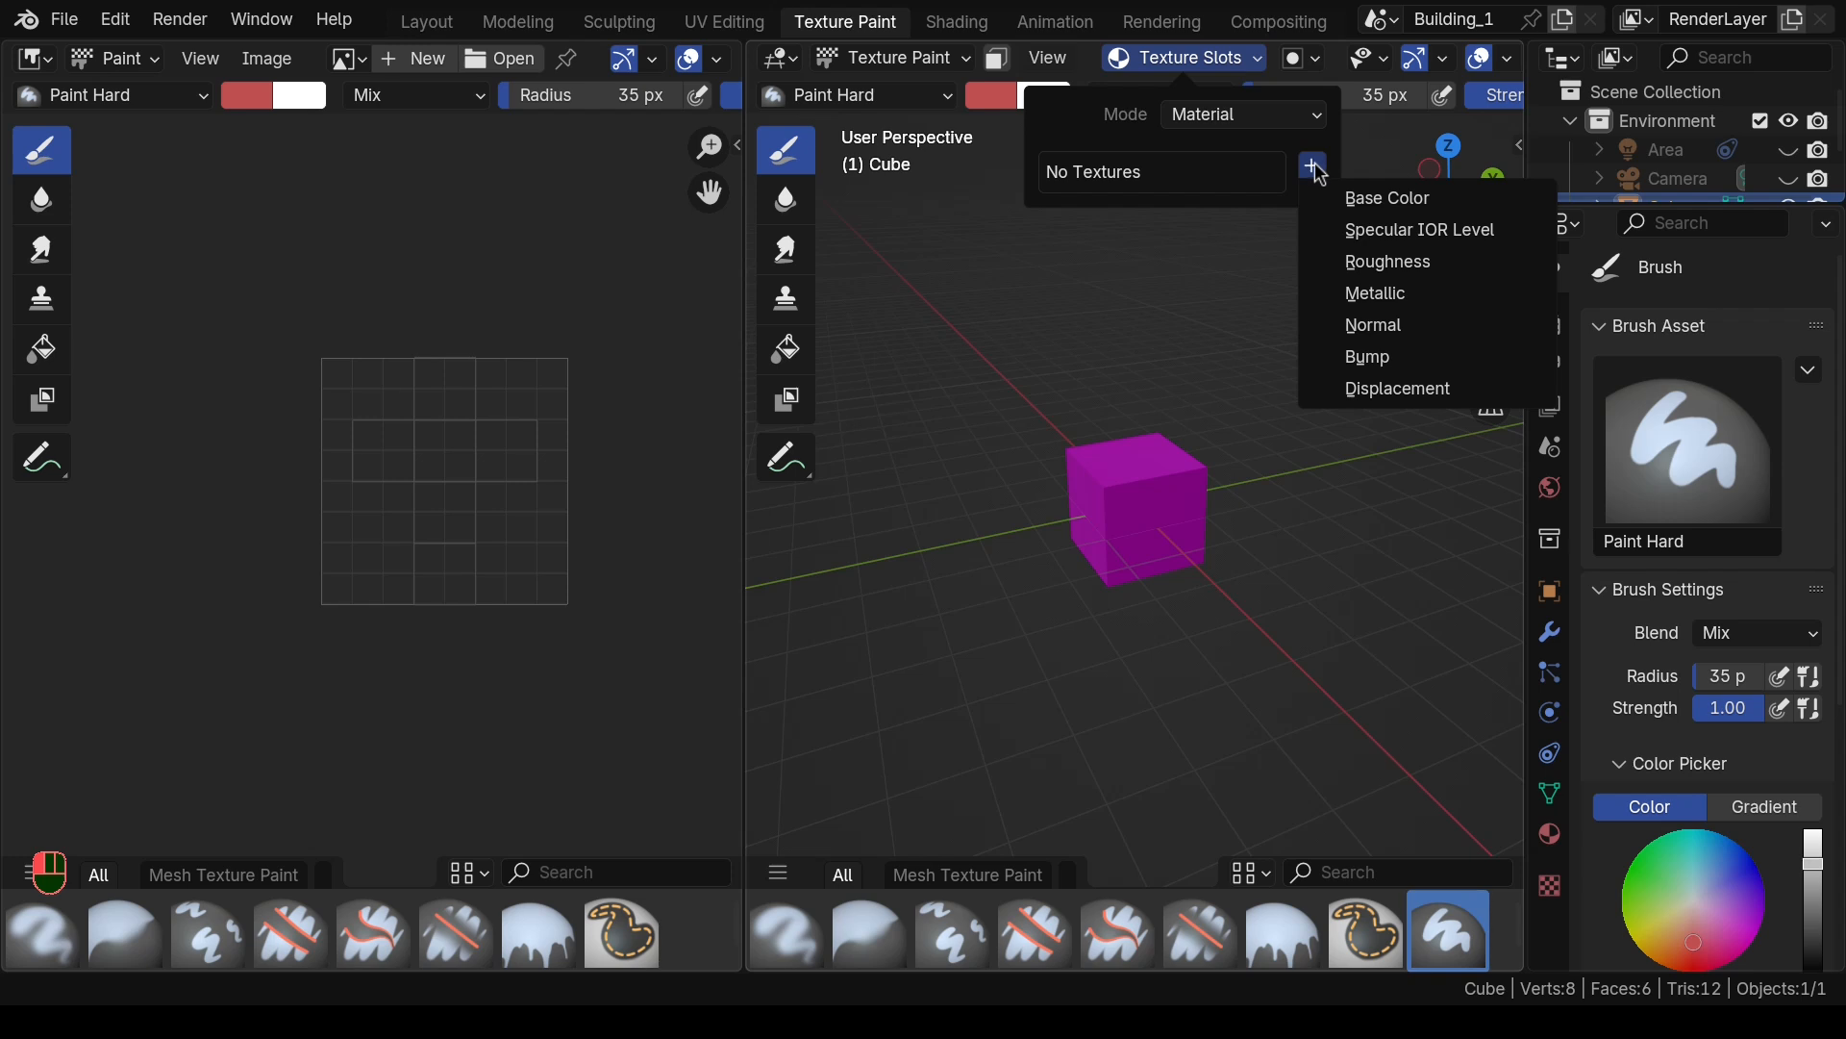
pyautogui.click(1359, 200)
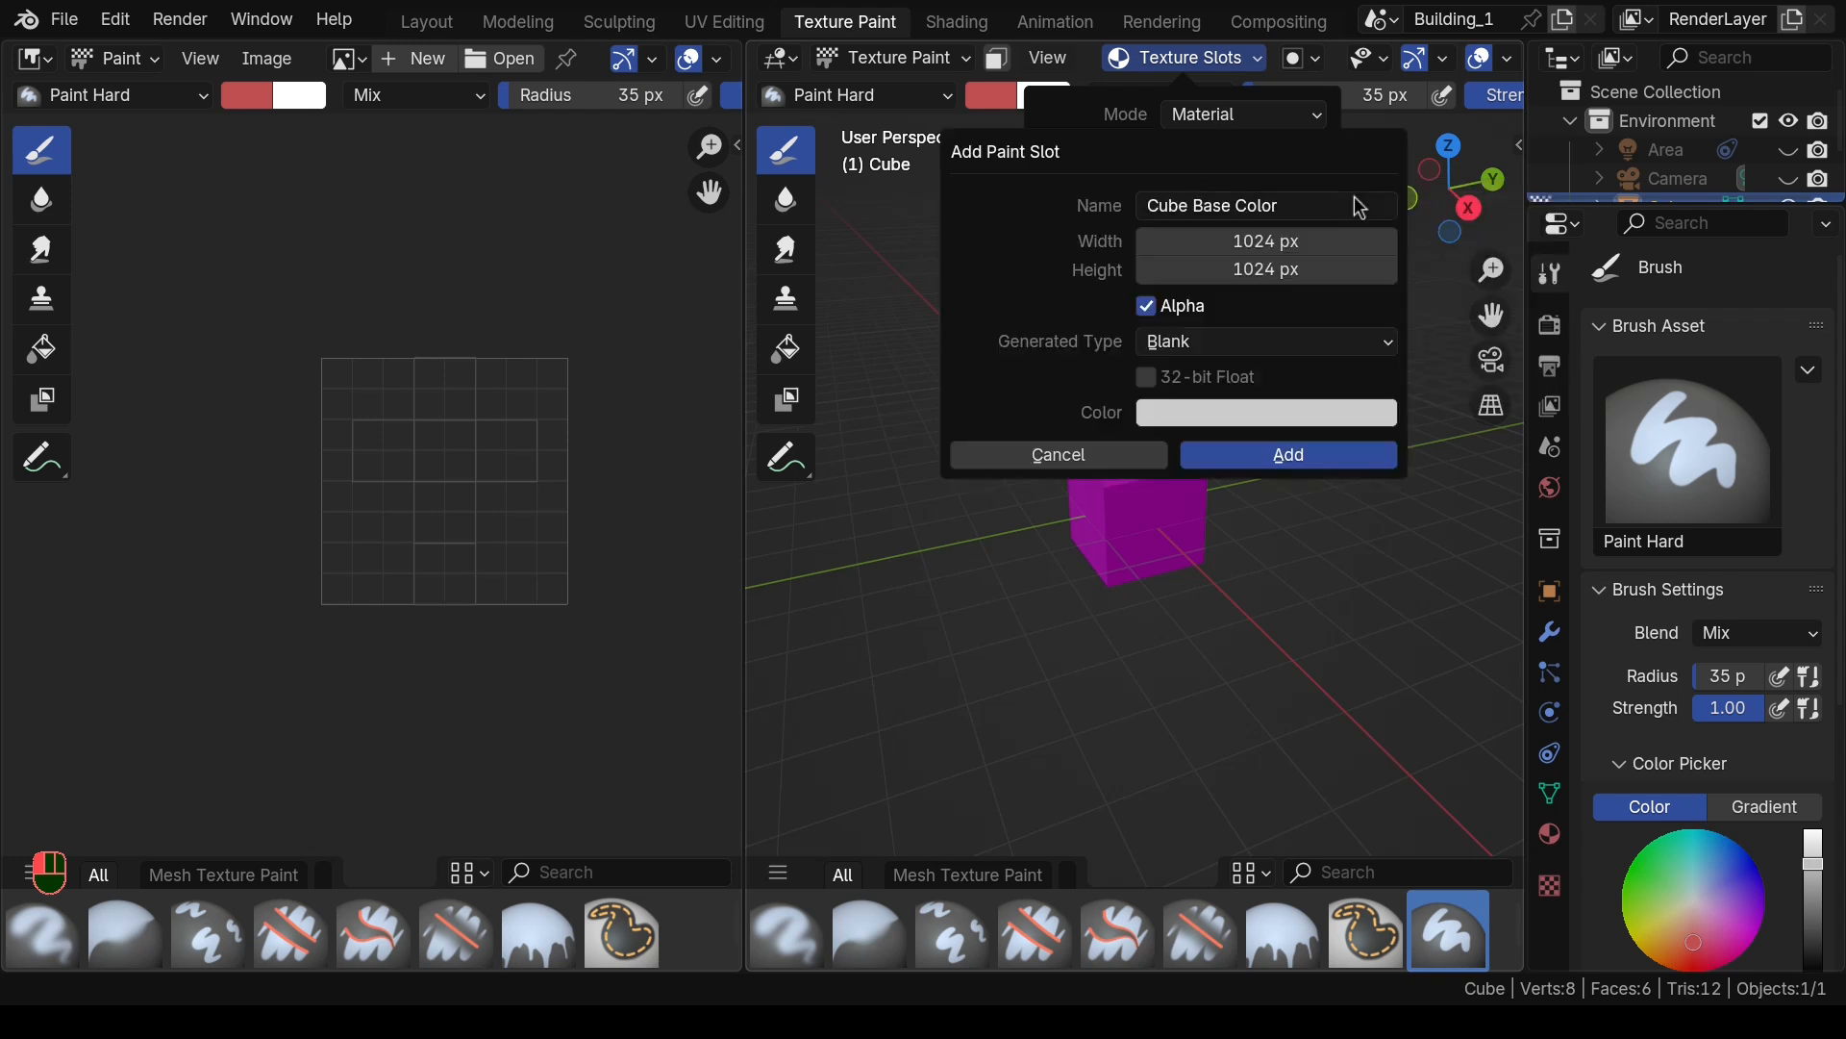
pyautogui.click(1270, 414)
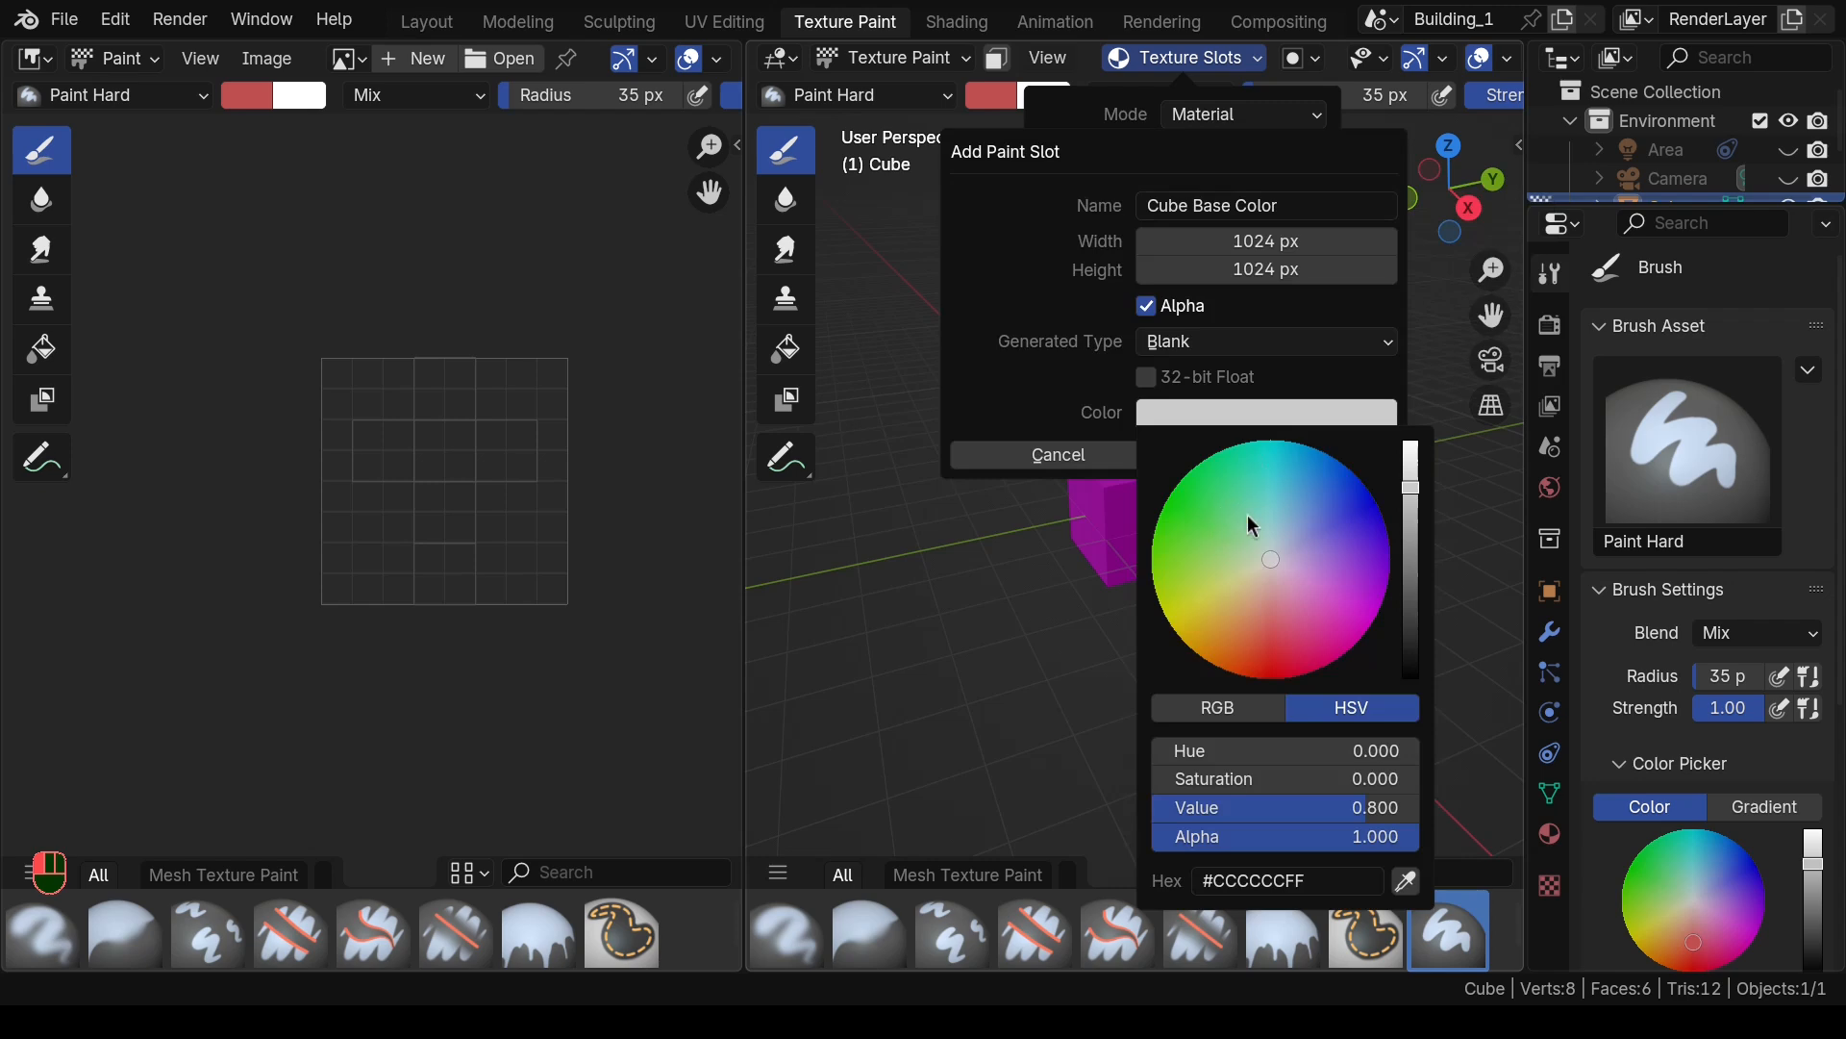
pyautogui.click(1344, 519)
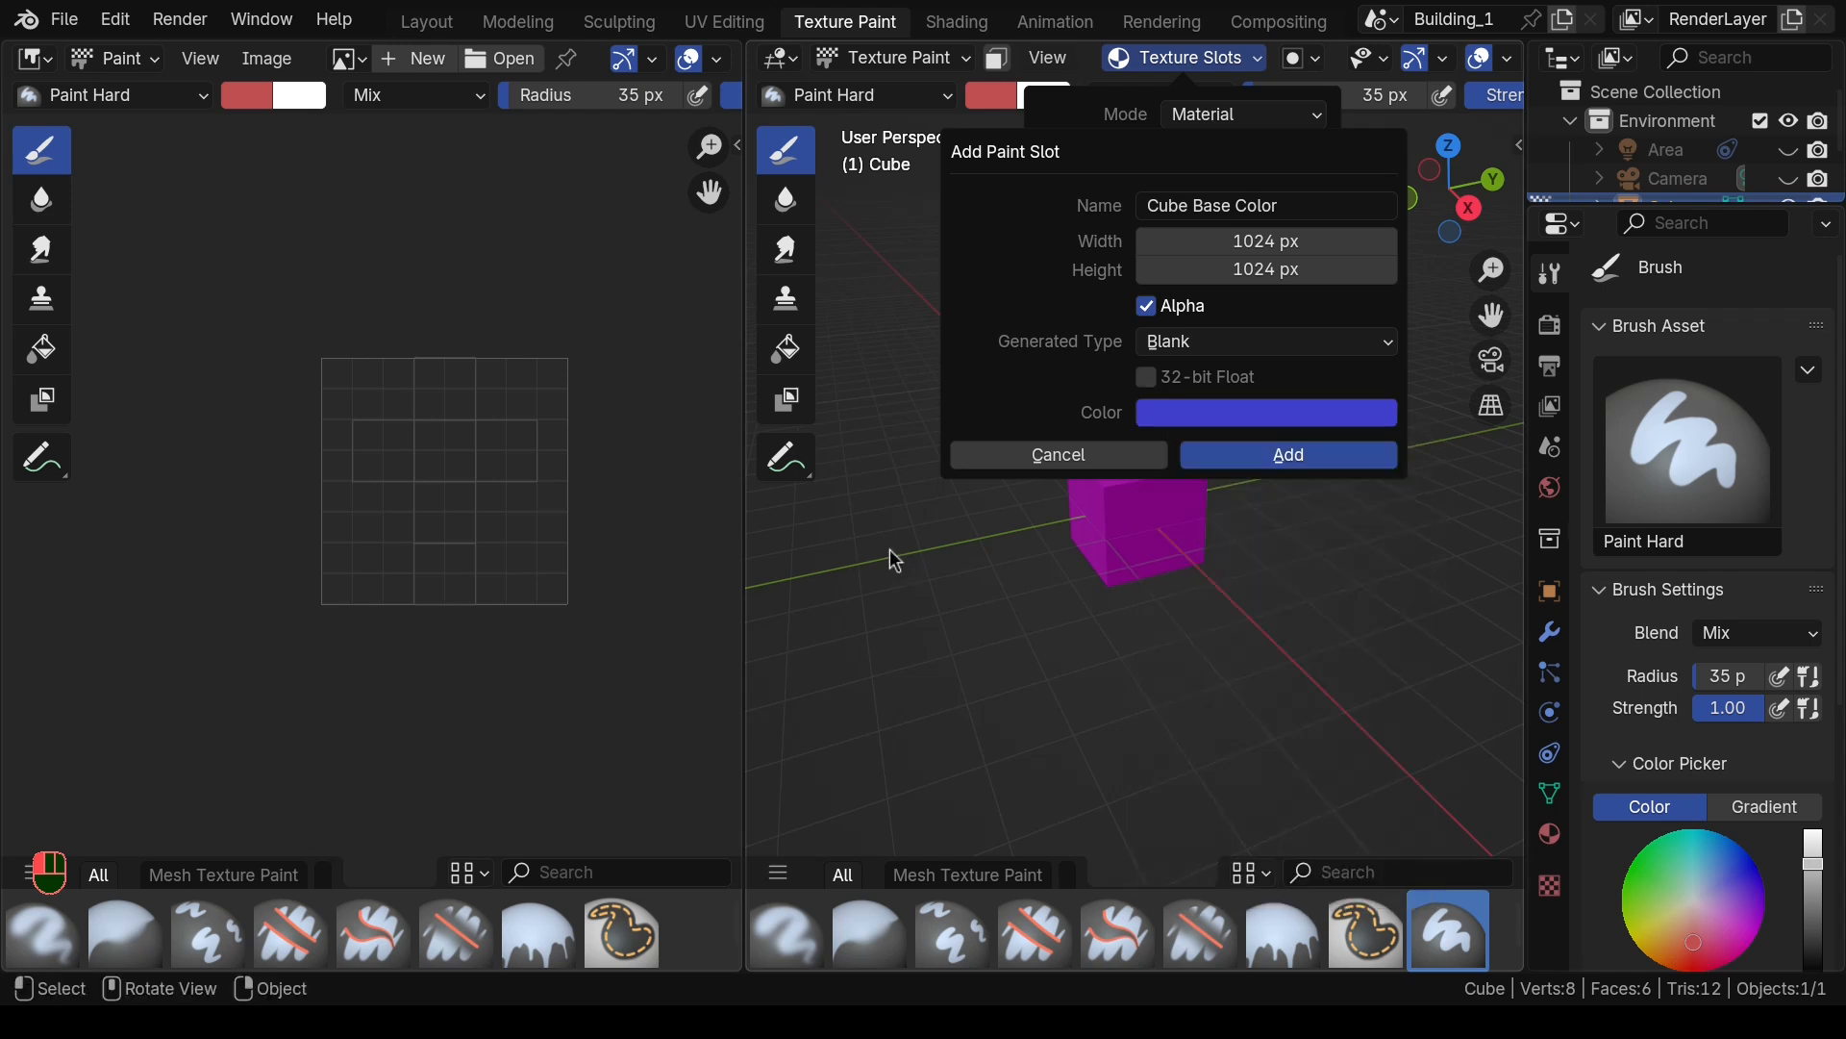
pyautogui.click(1247, 458)
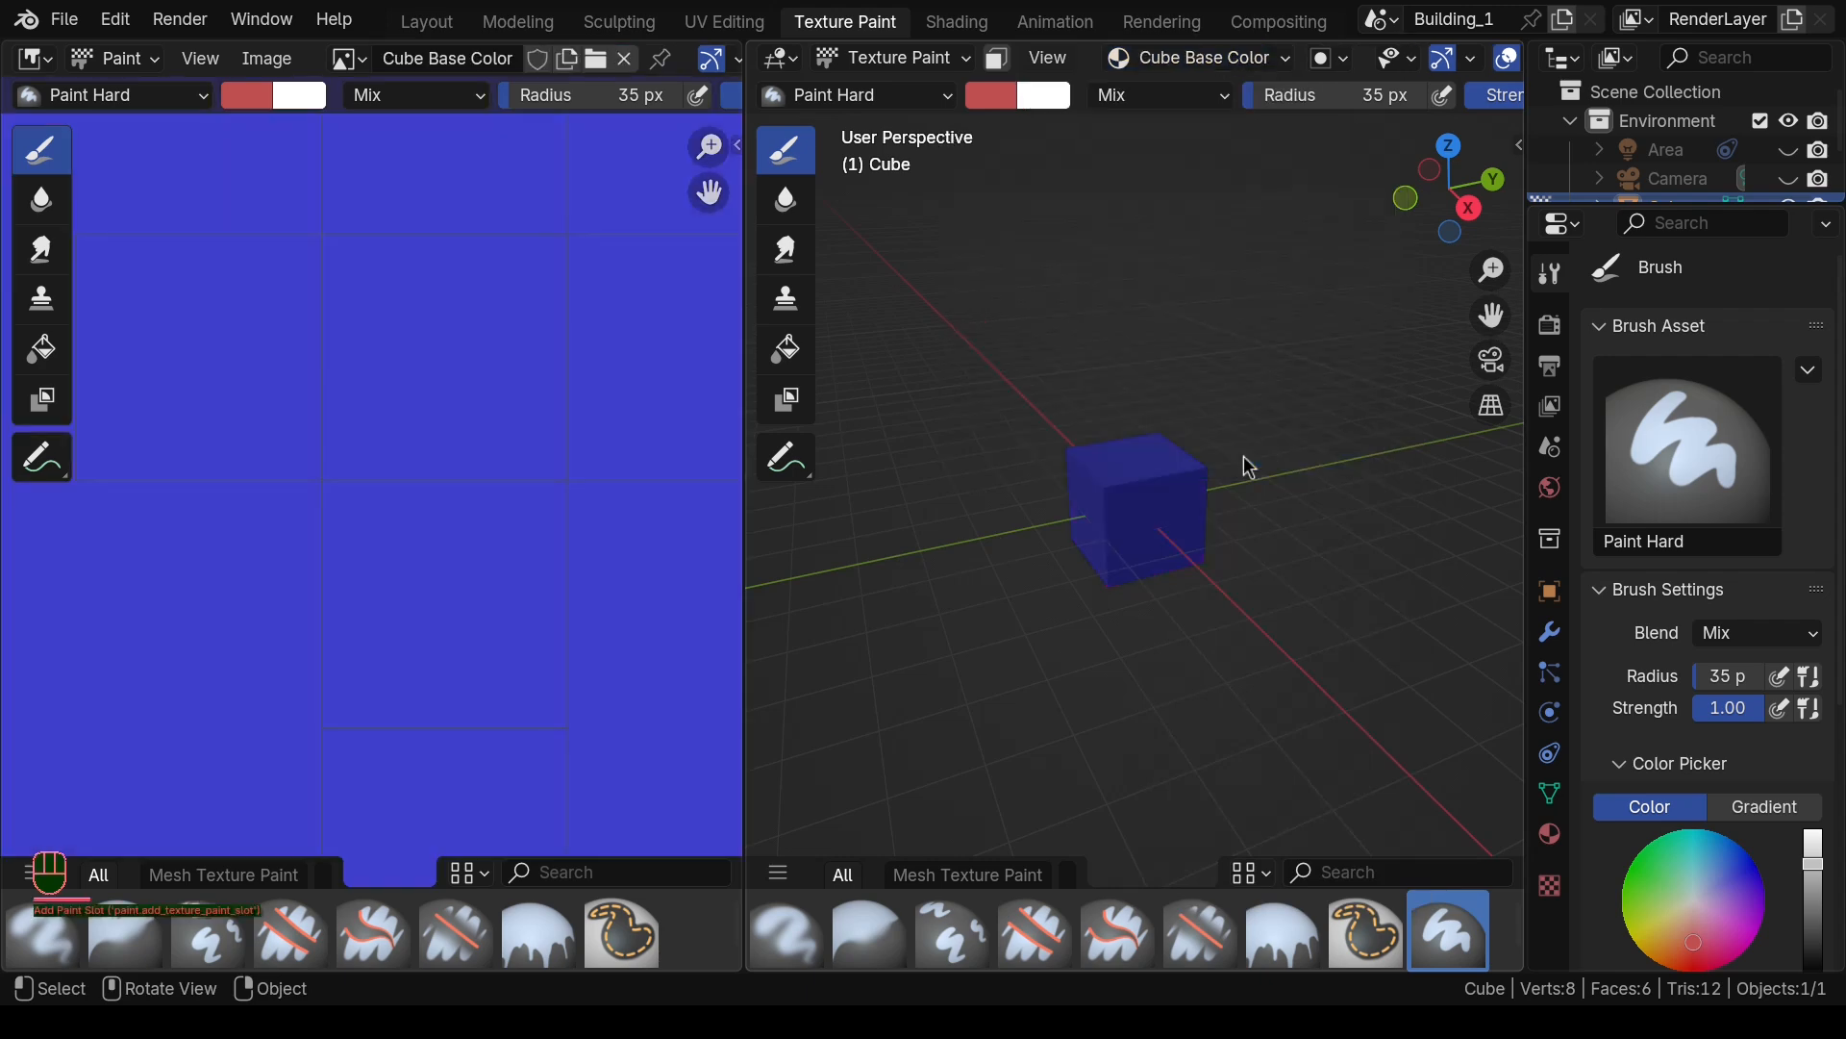
# Step: Duplicate the Paint Hard brush as a new brush asset named Stencil in the GlobalAssets library
pyautogui.press('KP_1')
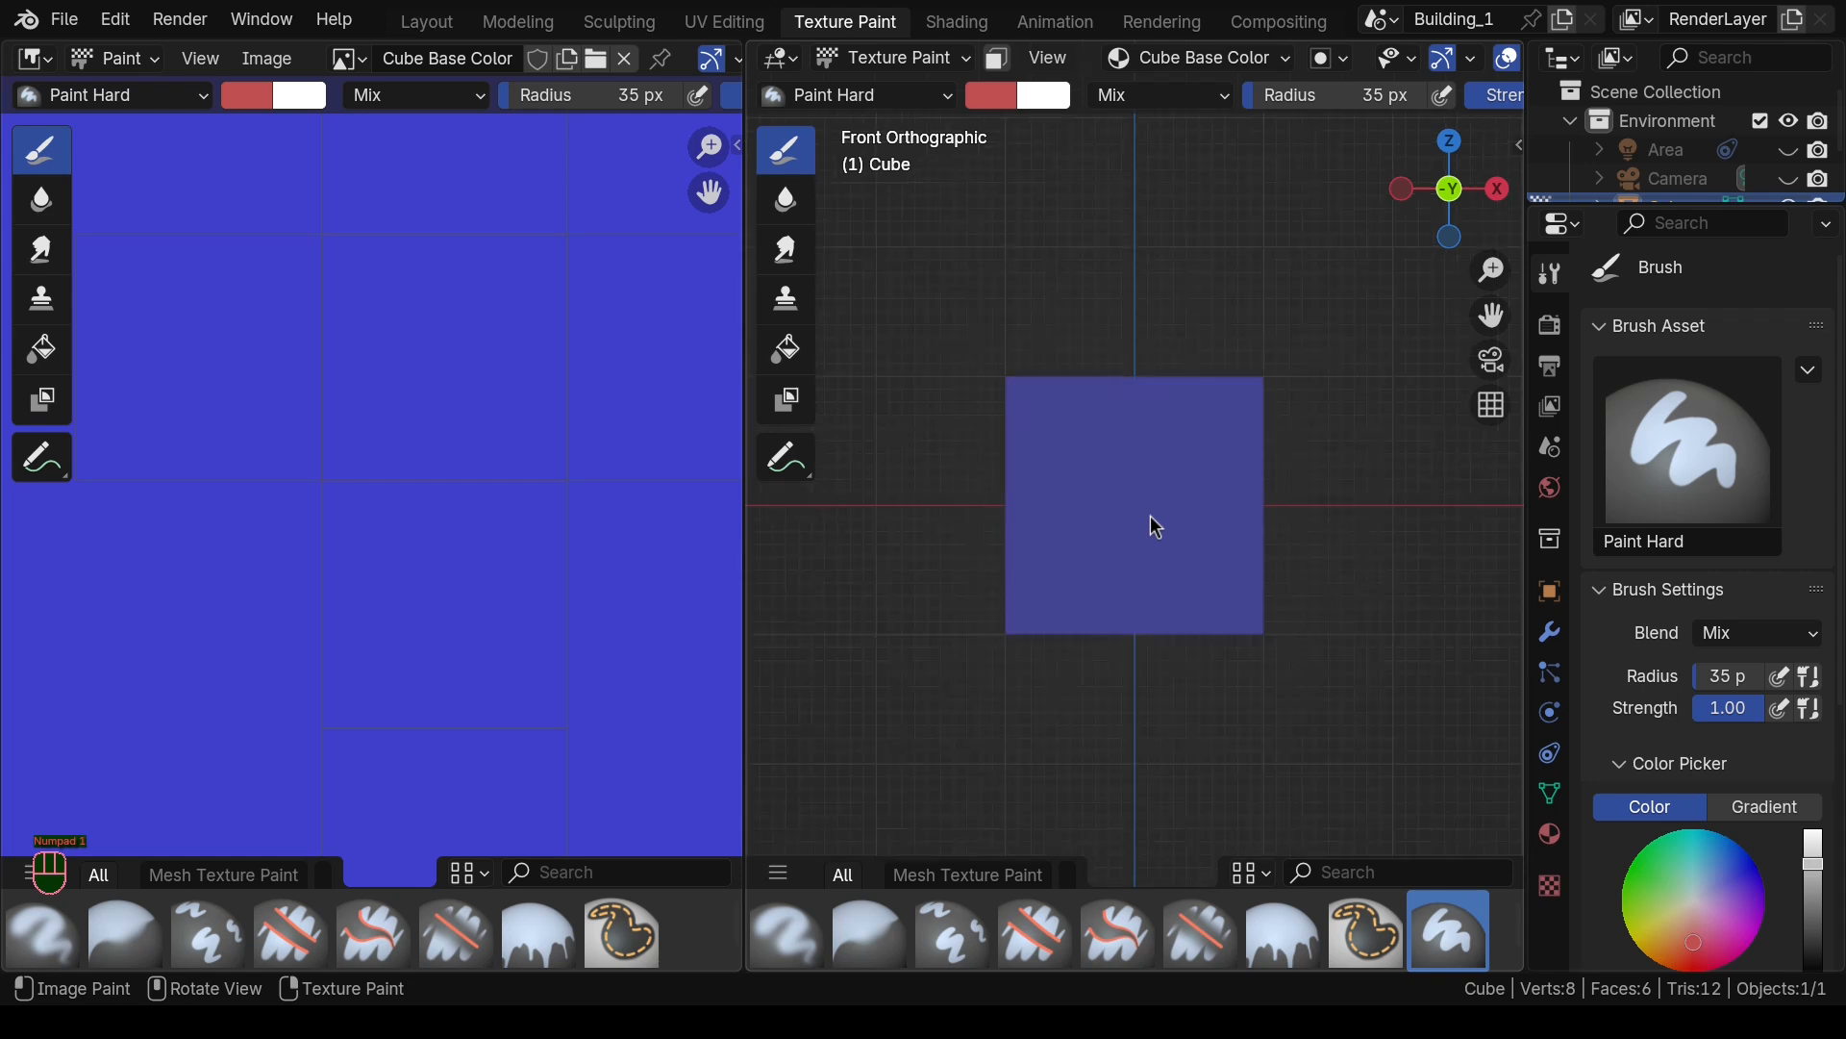
pyautogui.scroll(3, 1150, 515)
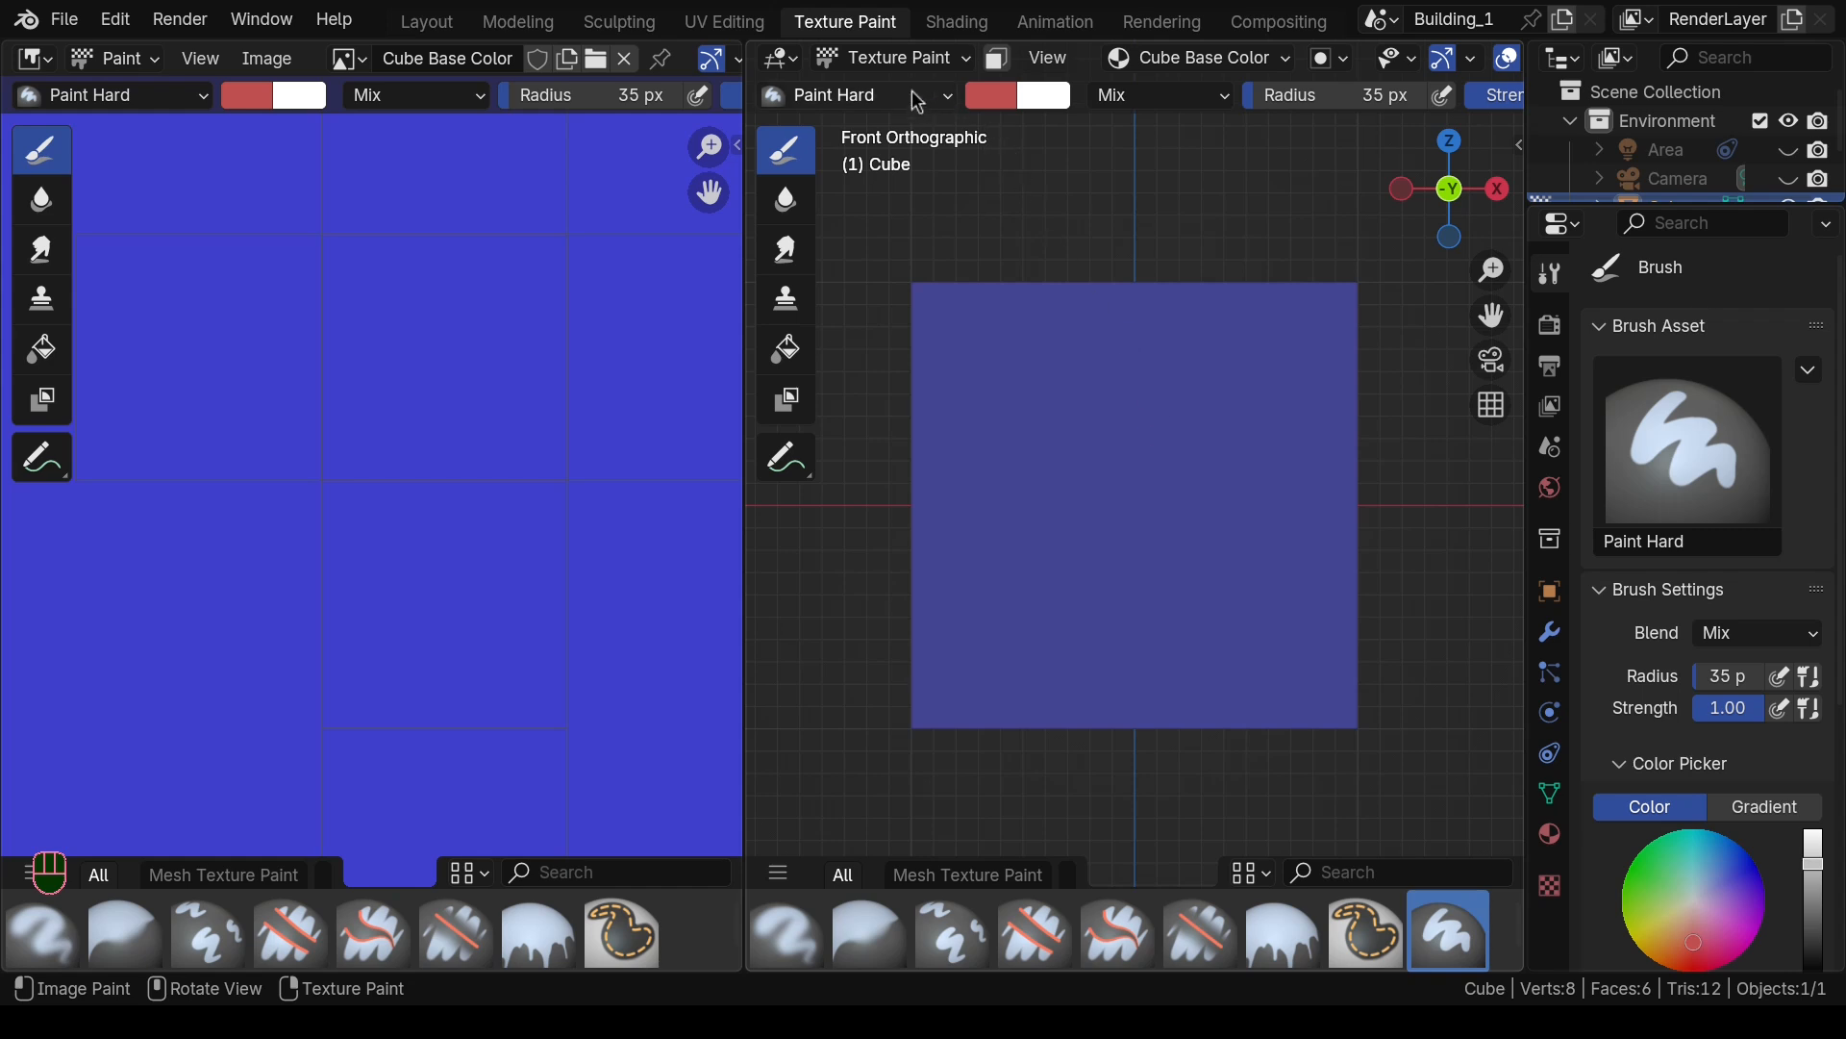
pyautogui.click(851, 96)
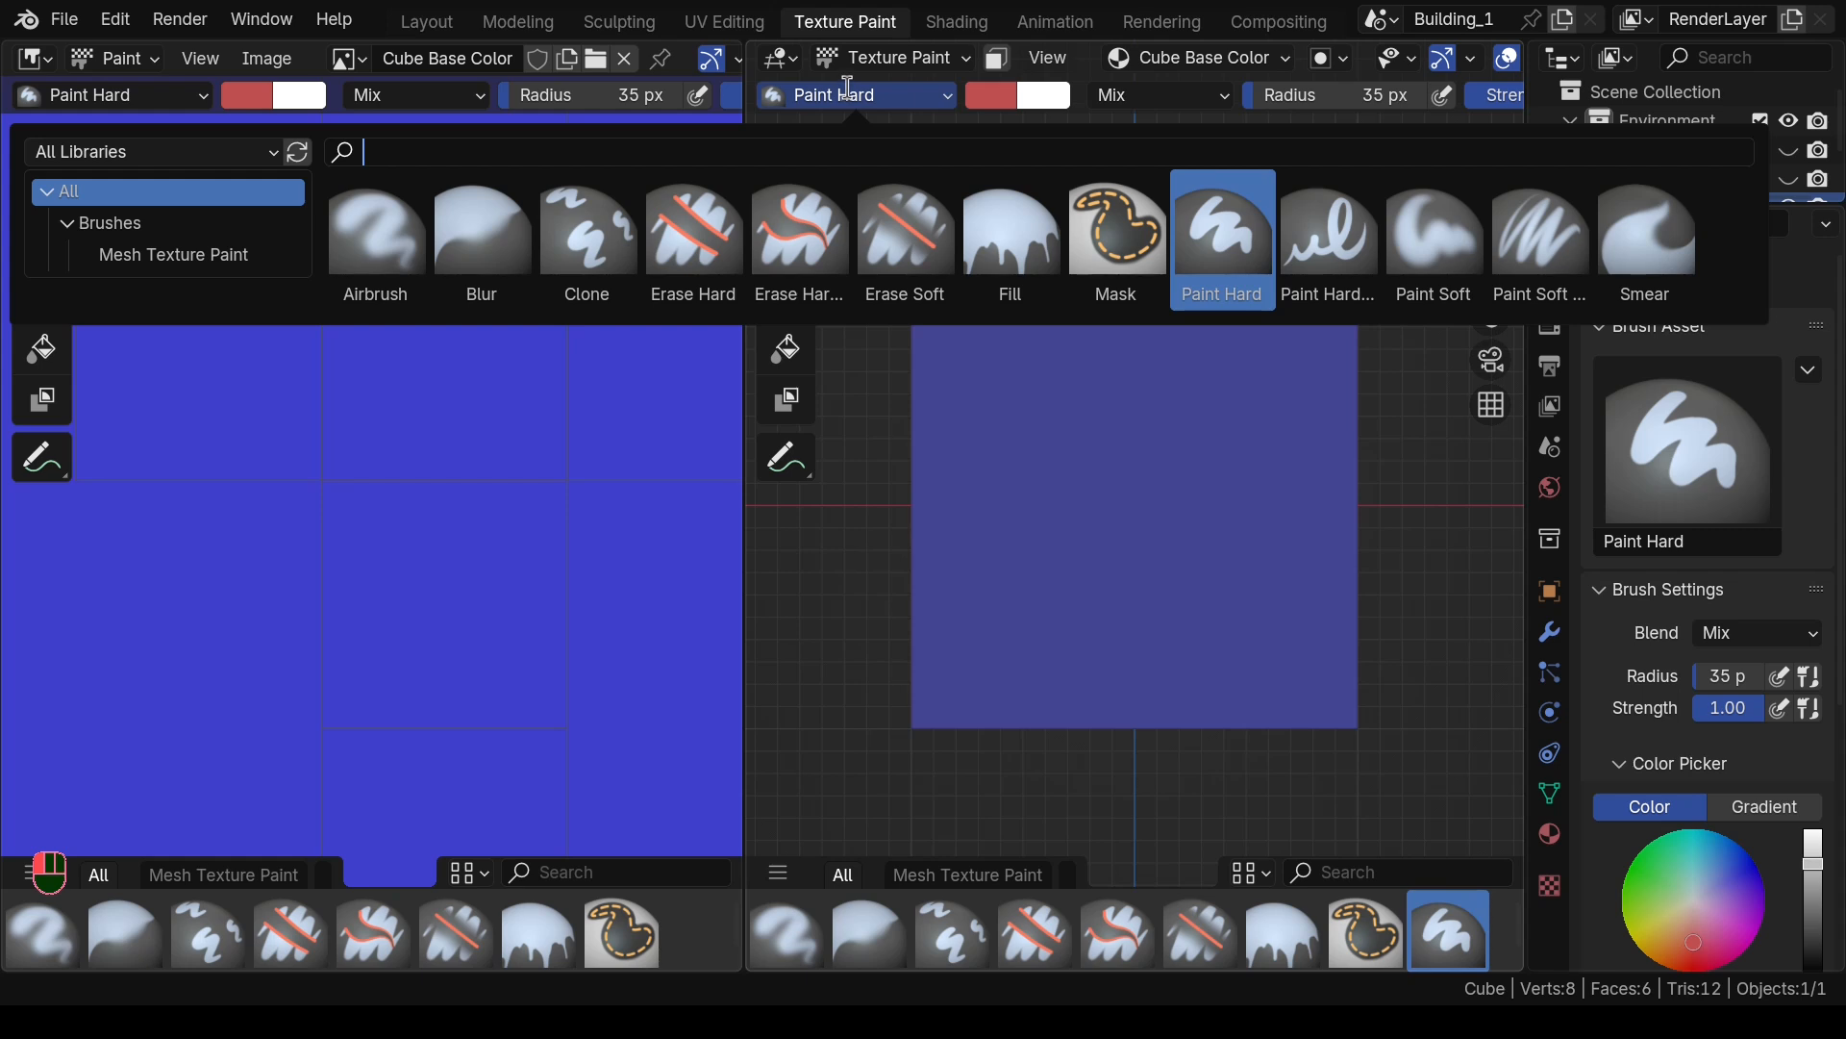
pyautogui.rightClick(1218, 254)
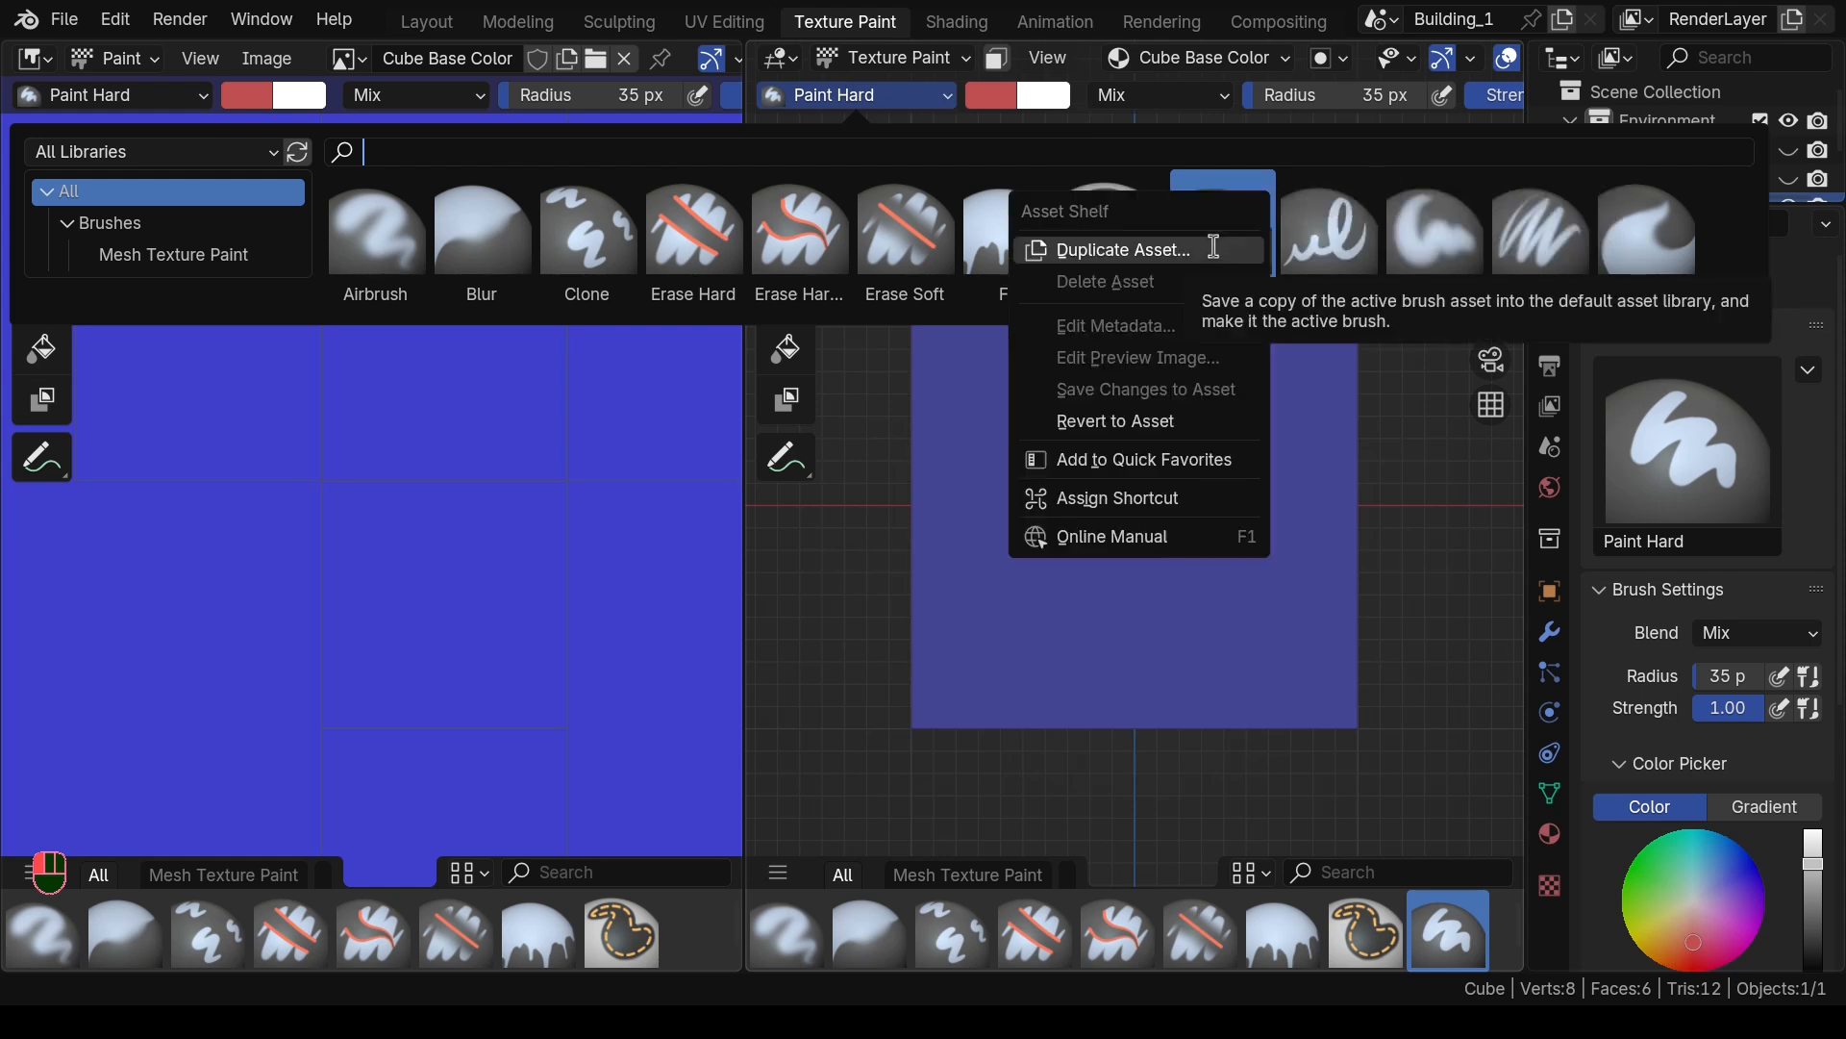
pyautogui.click(1212, 248)
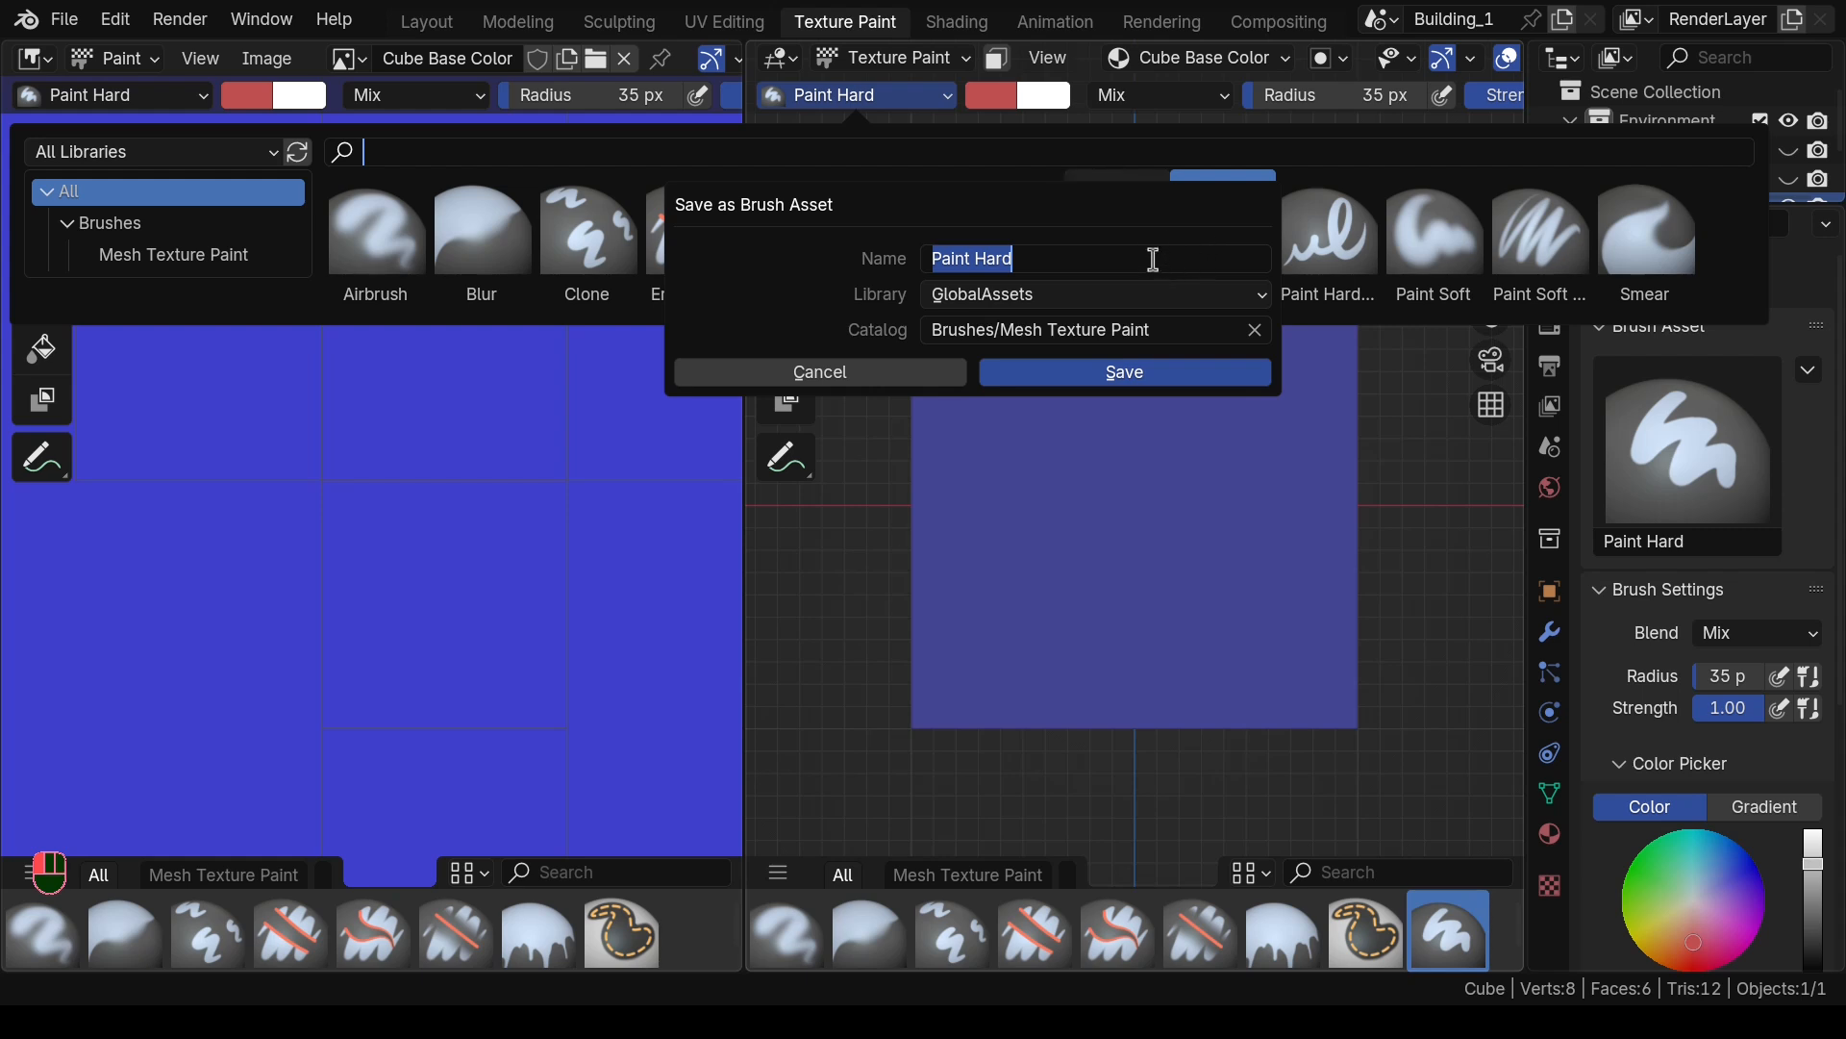
pyautogui.press('BackSpace')
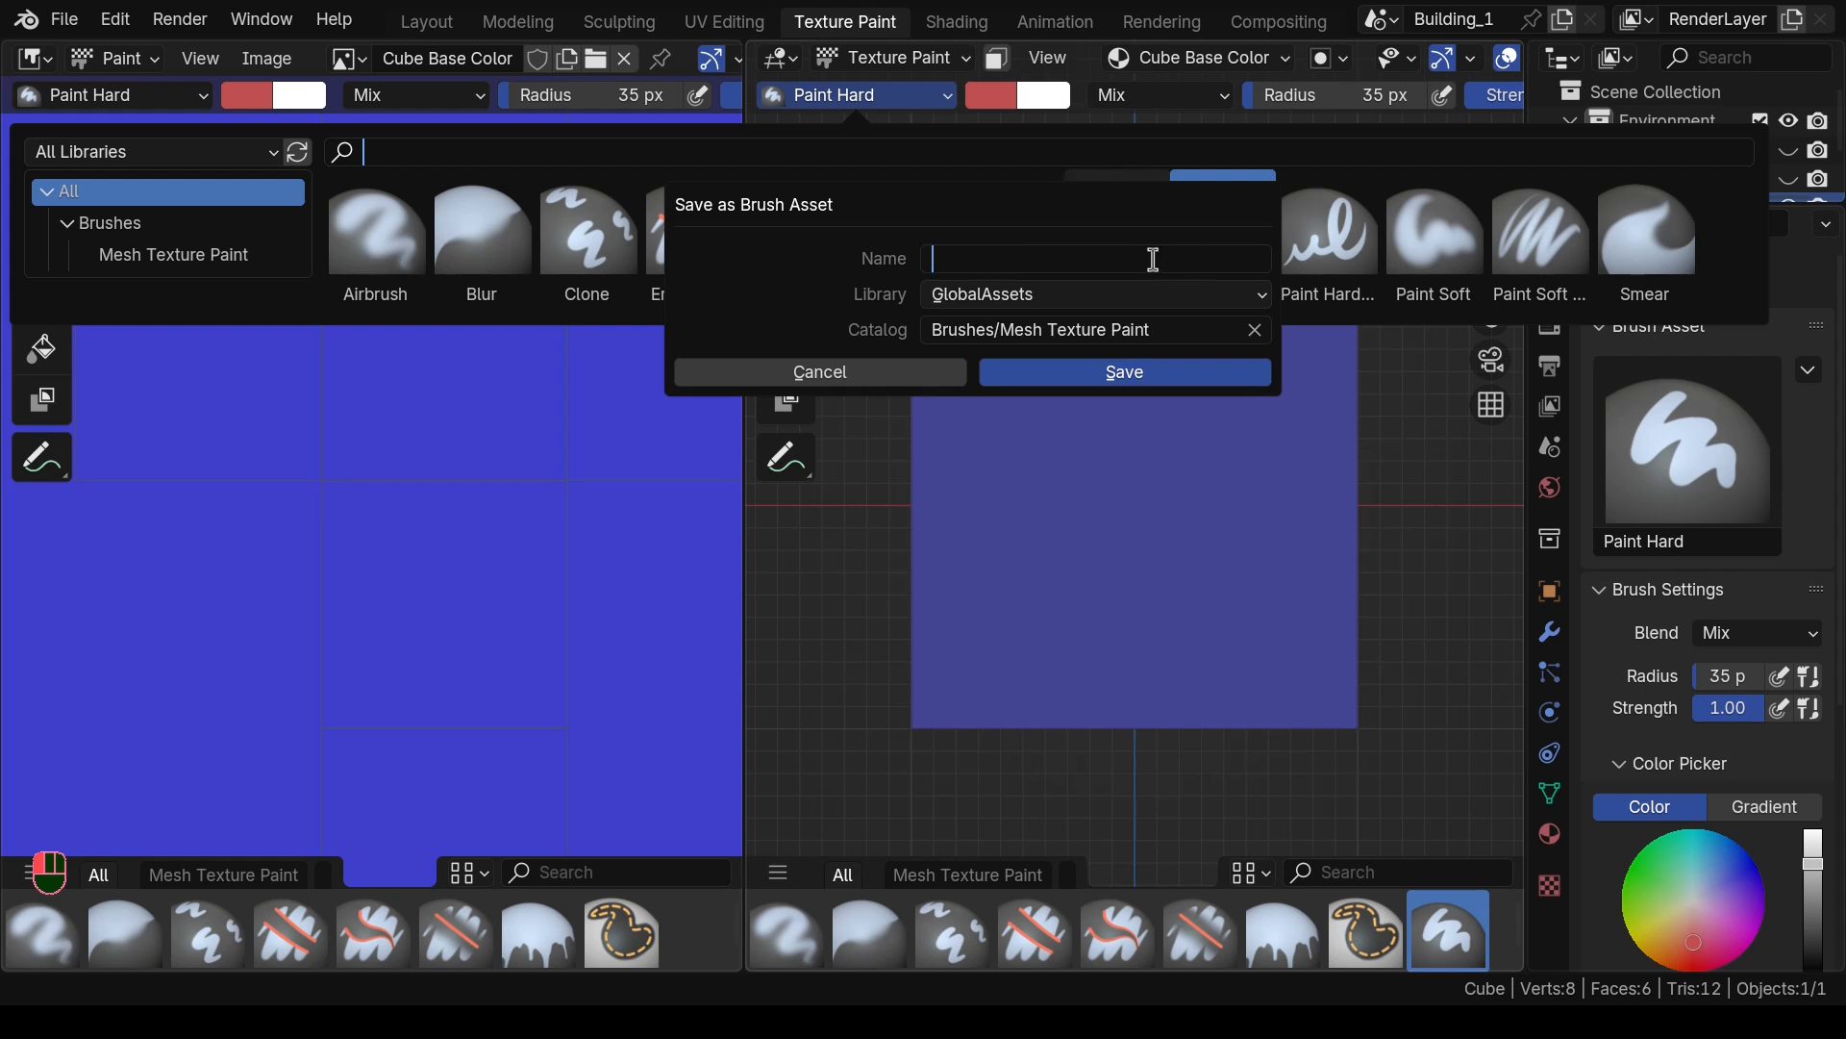
pyautogui.write('Stenfcil')
pyautogui.press('BackSpace')
pyautogui.press('BackSpace')
pyautogui.press('BackSpace')
pyautogui.write('cil')
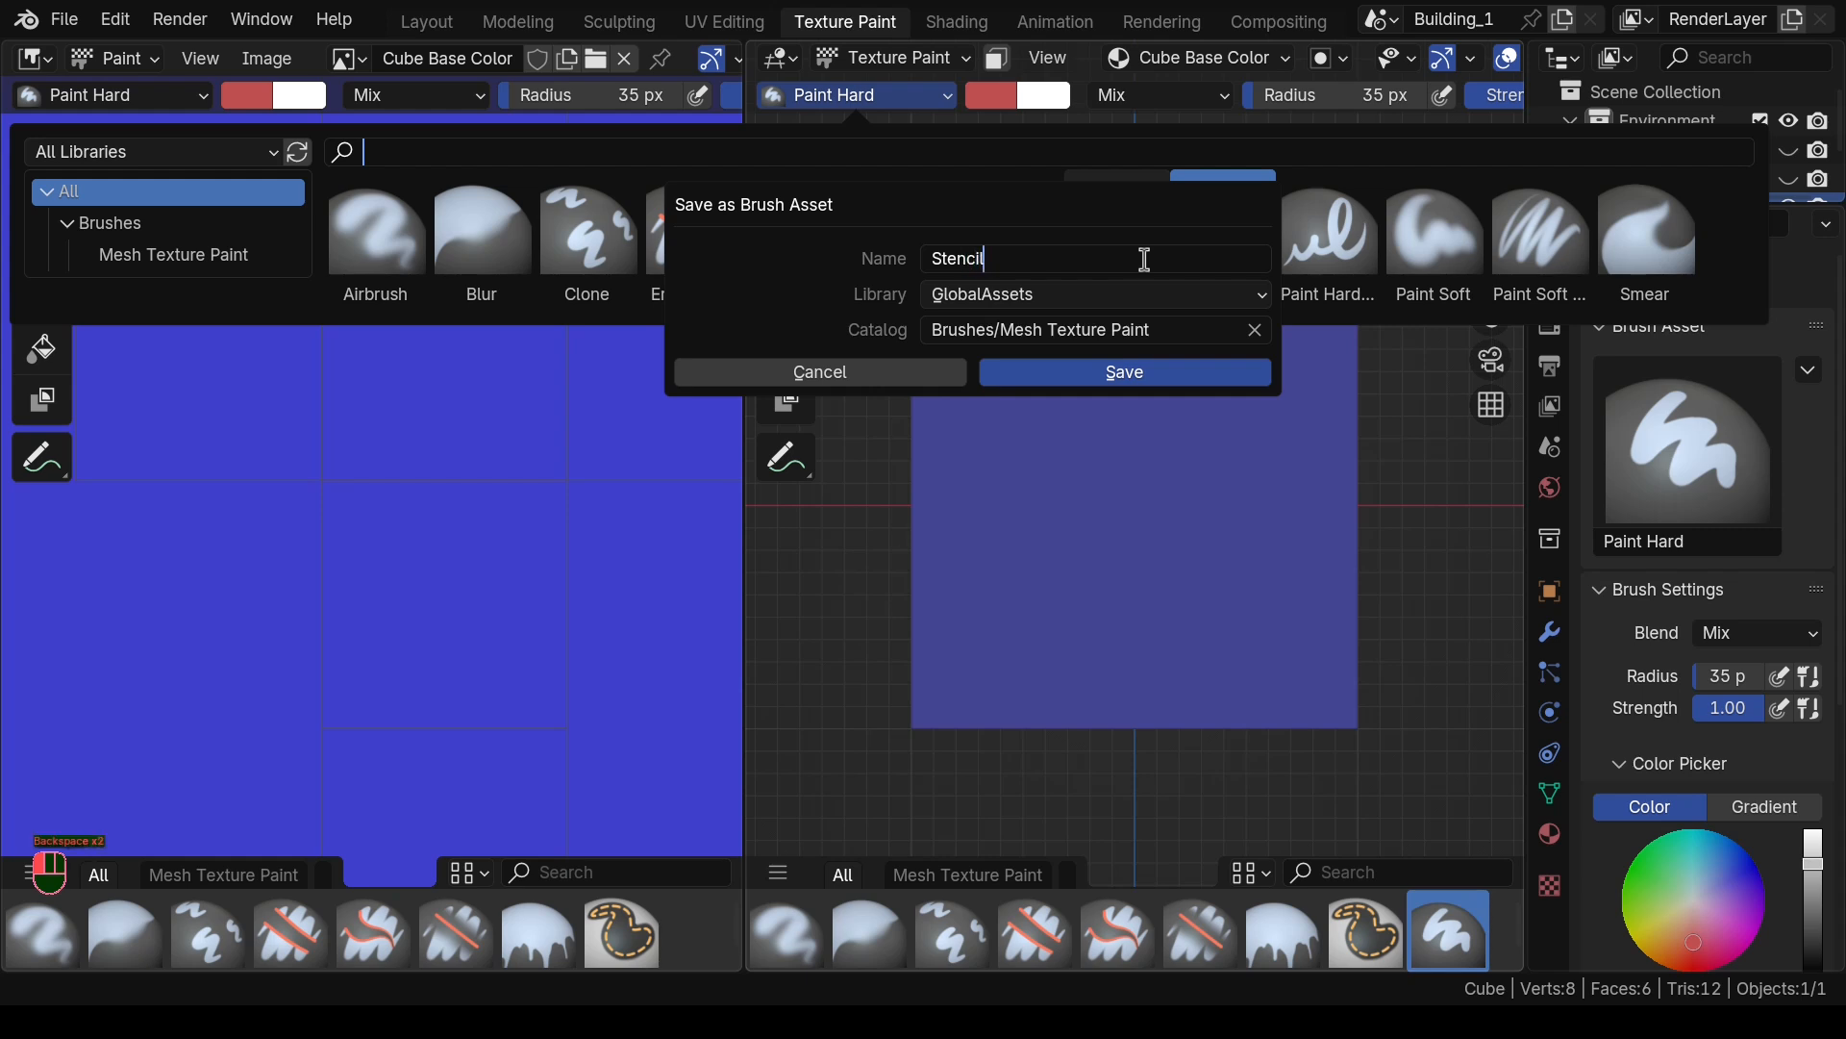
pyautogui.click(1114, 371)
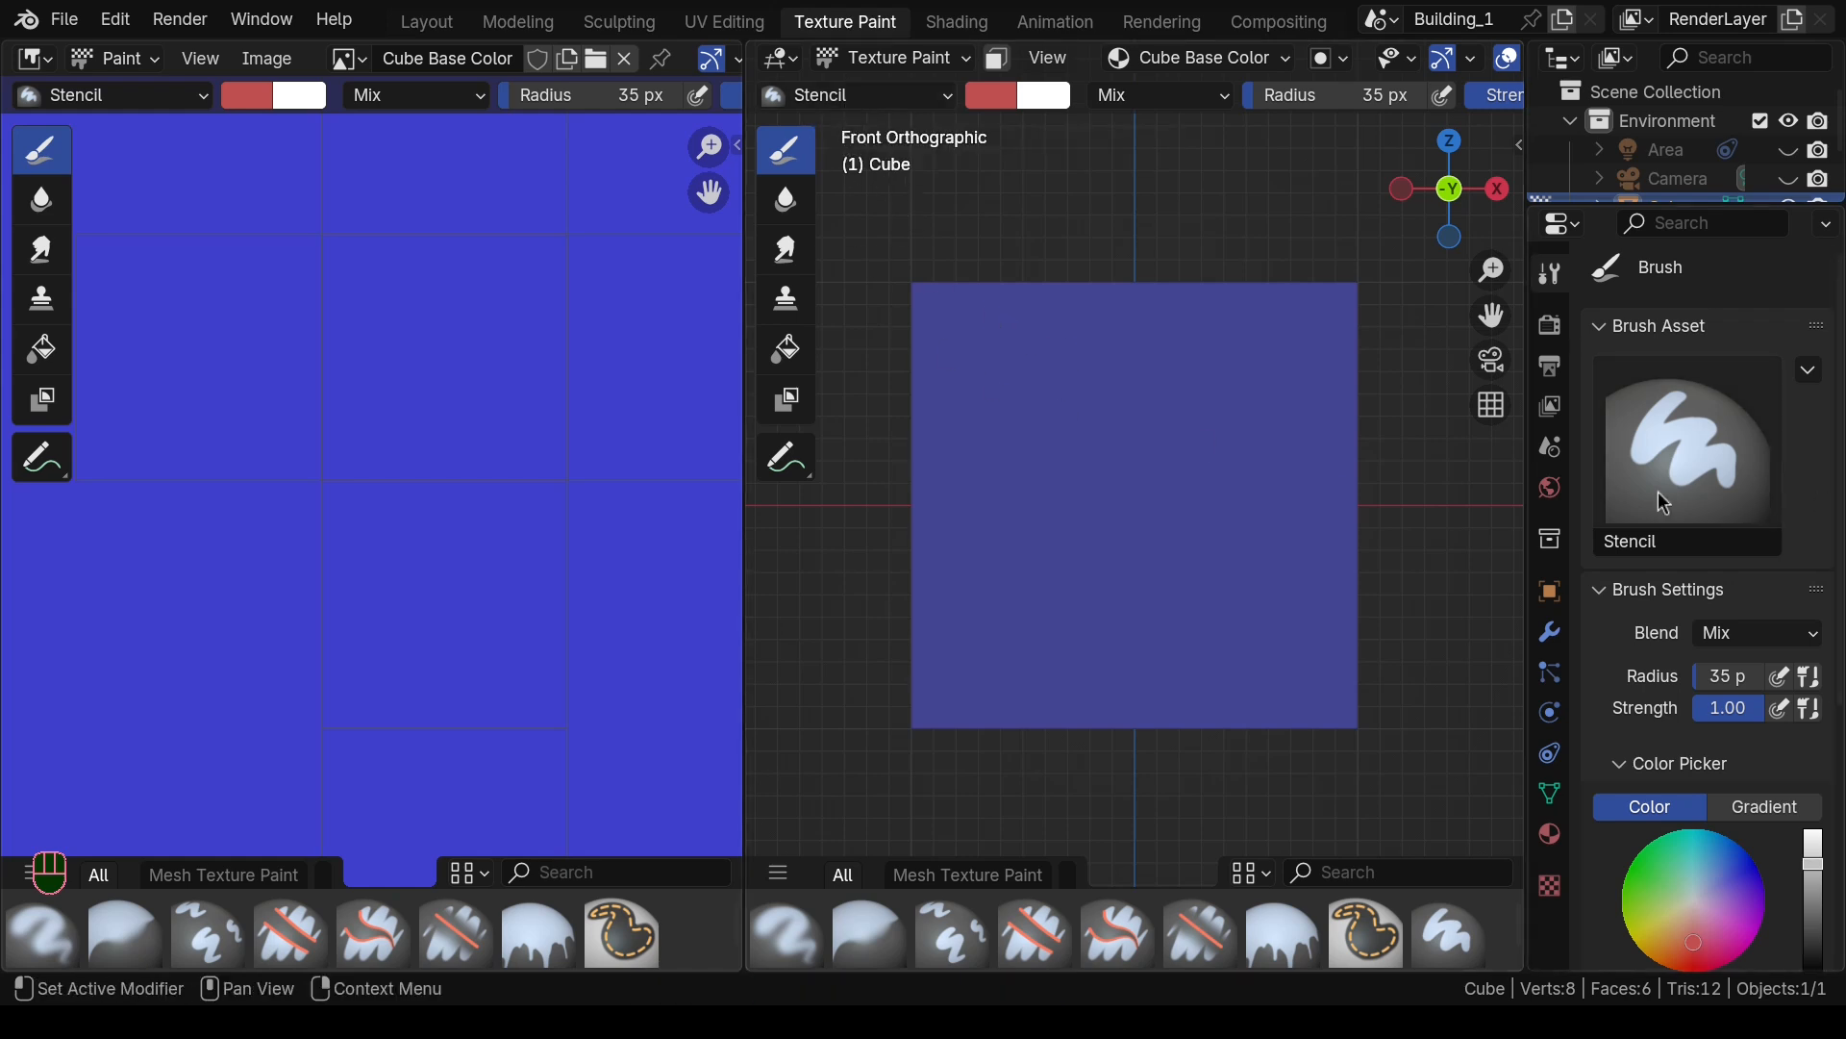
# Step: Add a new texture to the Stencil brush in its Texture settings
pyautogui.scroll(-8, 1658, 492)
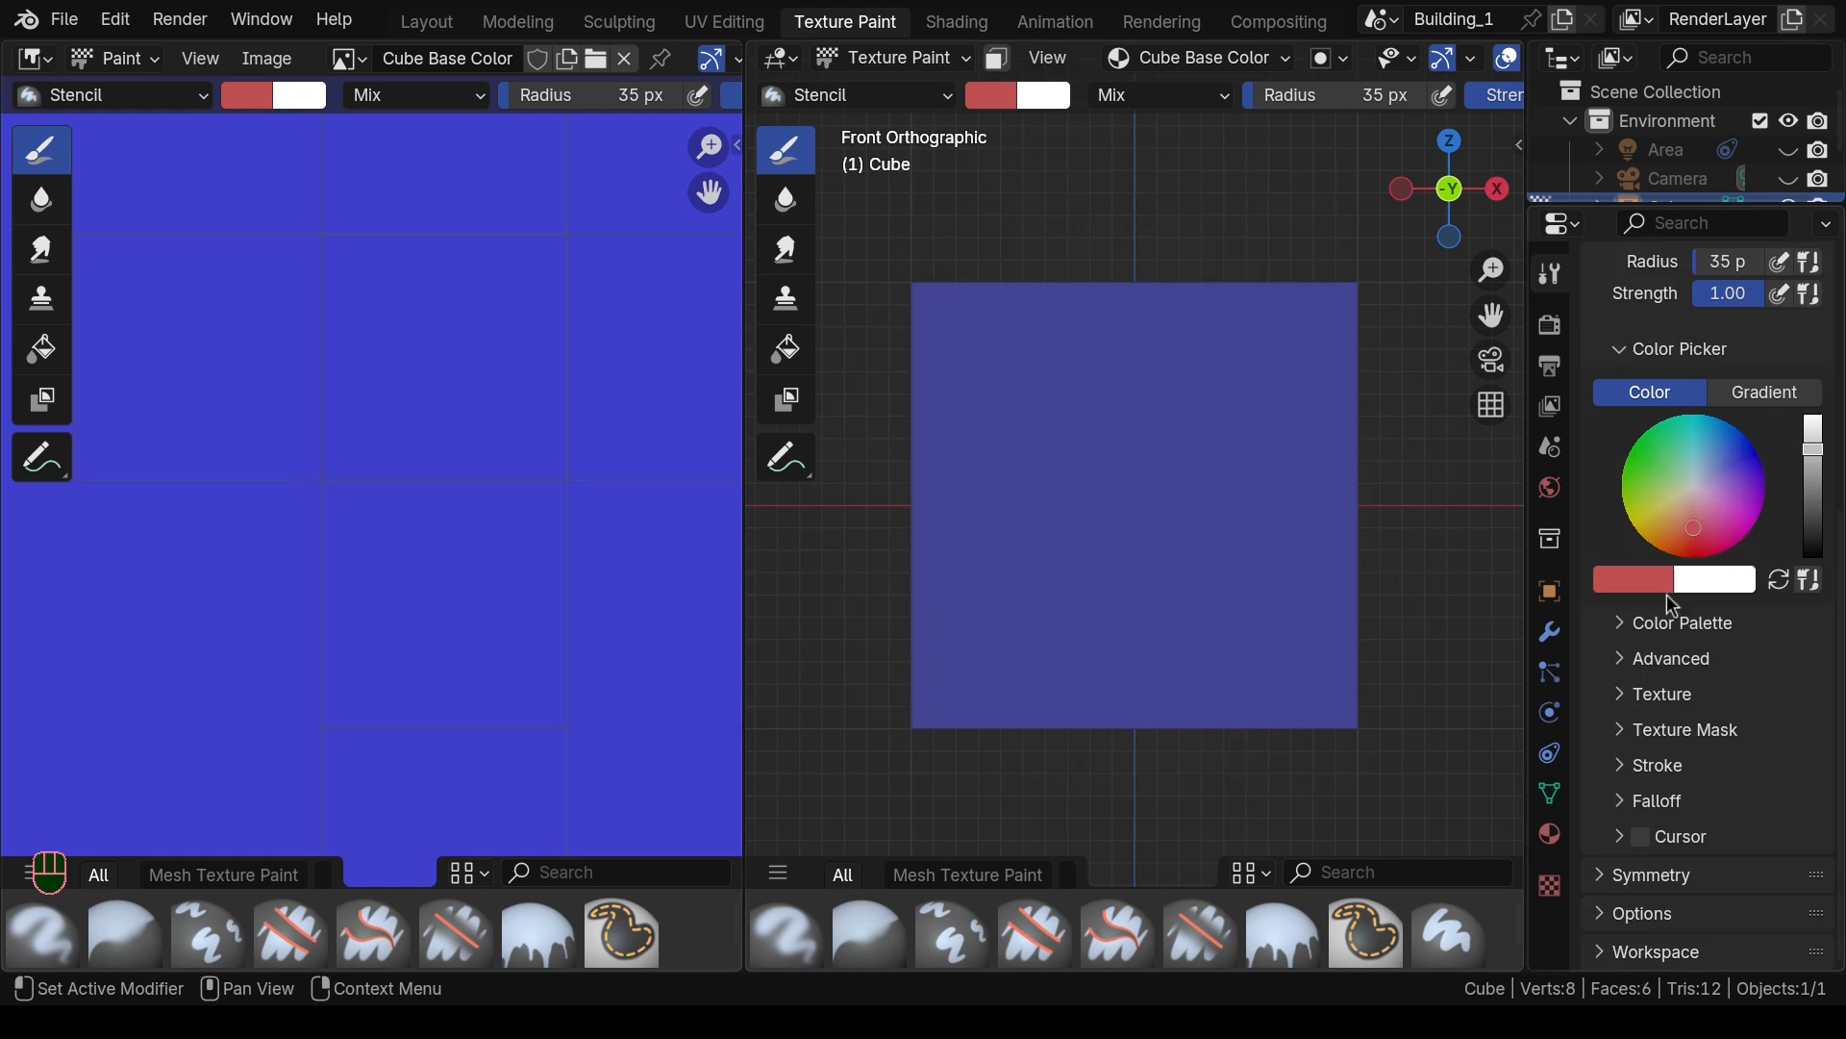
pyautogui.click(1625, 697)
pyautogui.scroll(-5, 1627, 702)
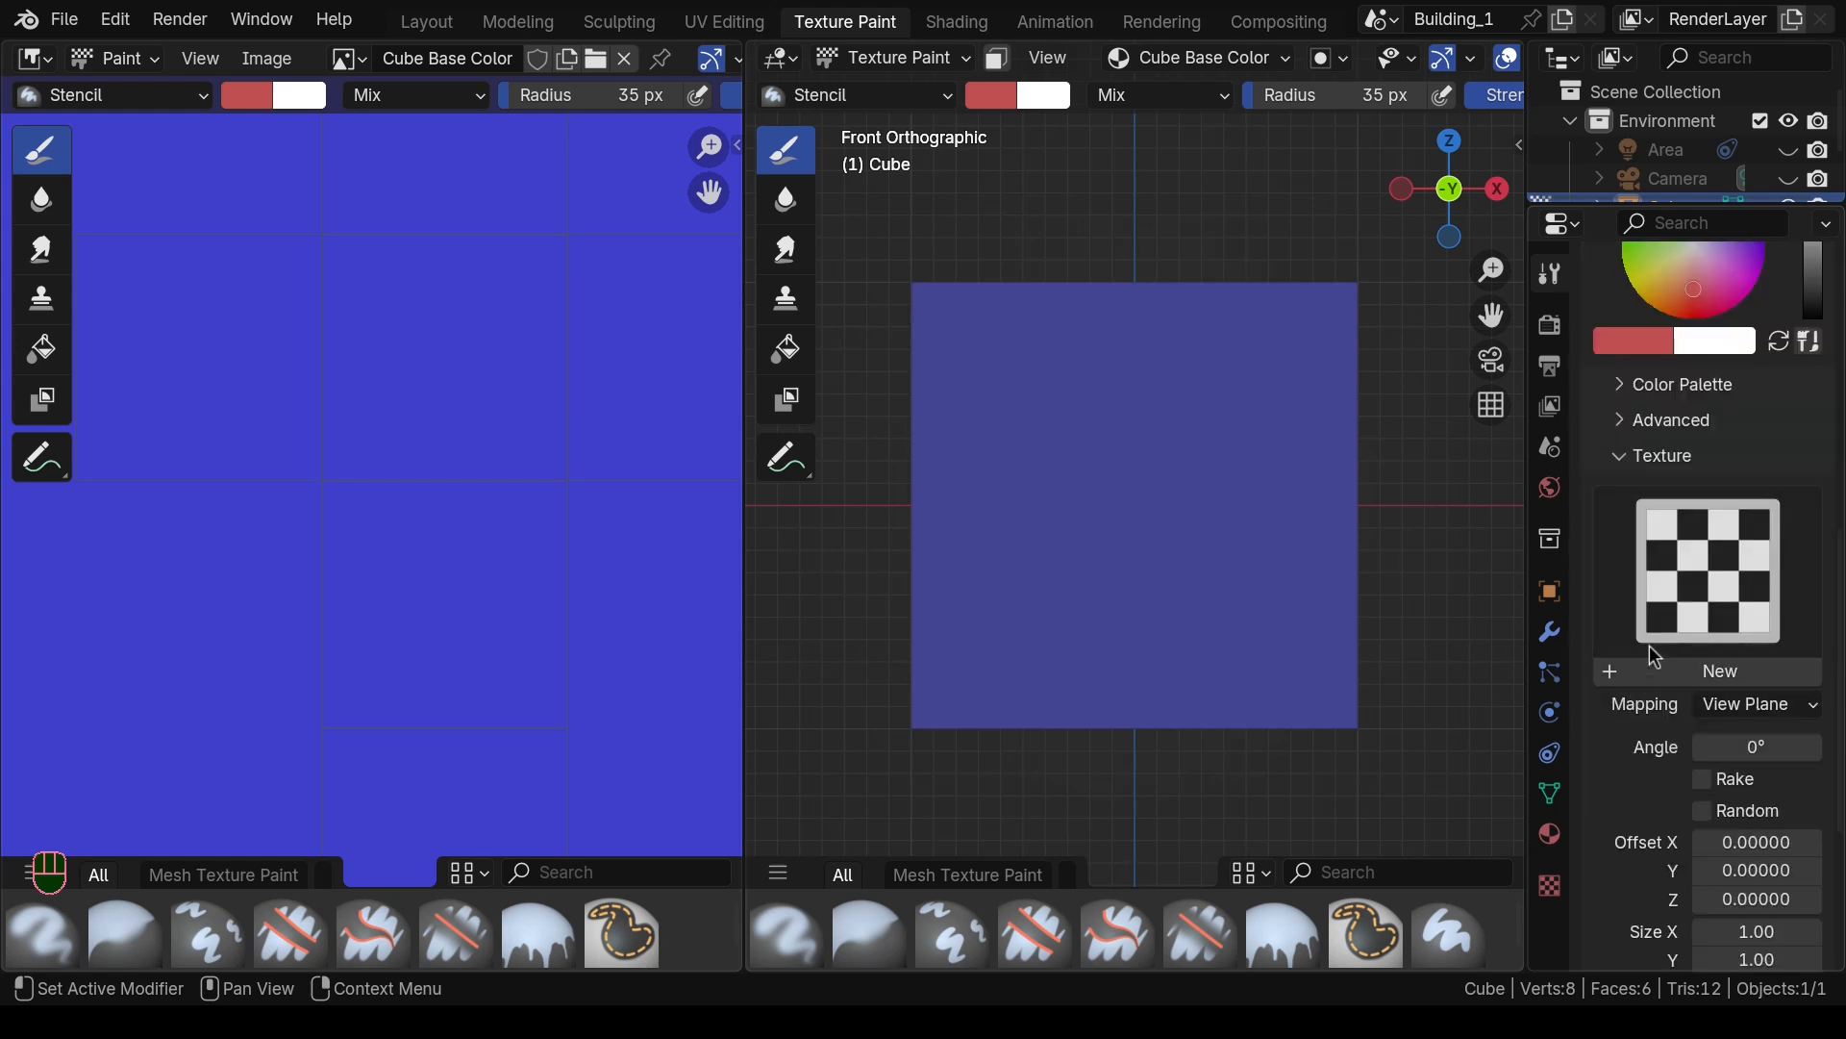
pyautogui.scroll(-4, 1704, 564)
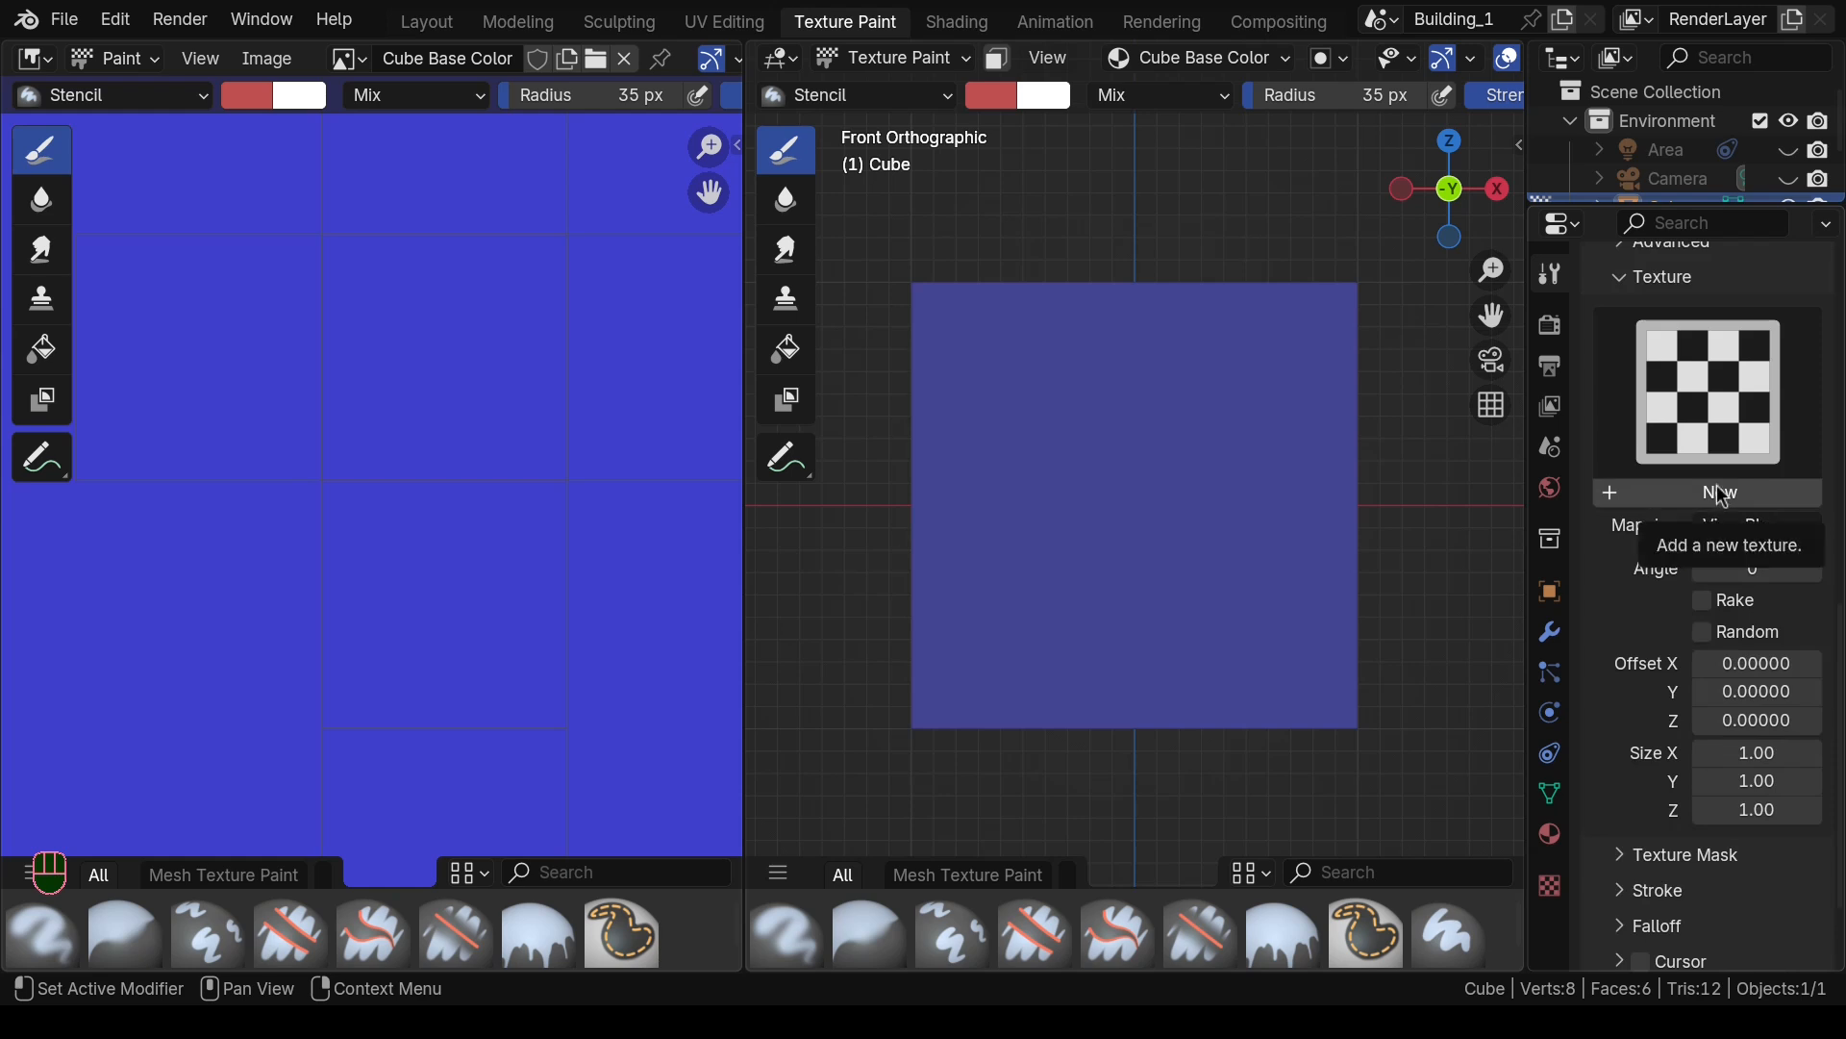
pyautogui.click(1723, 494)
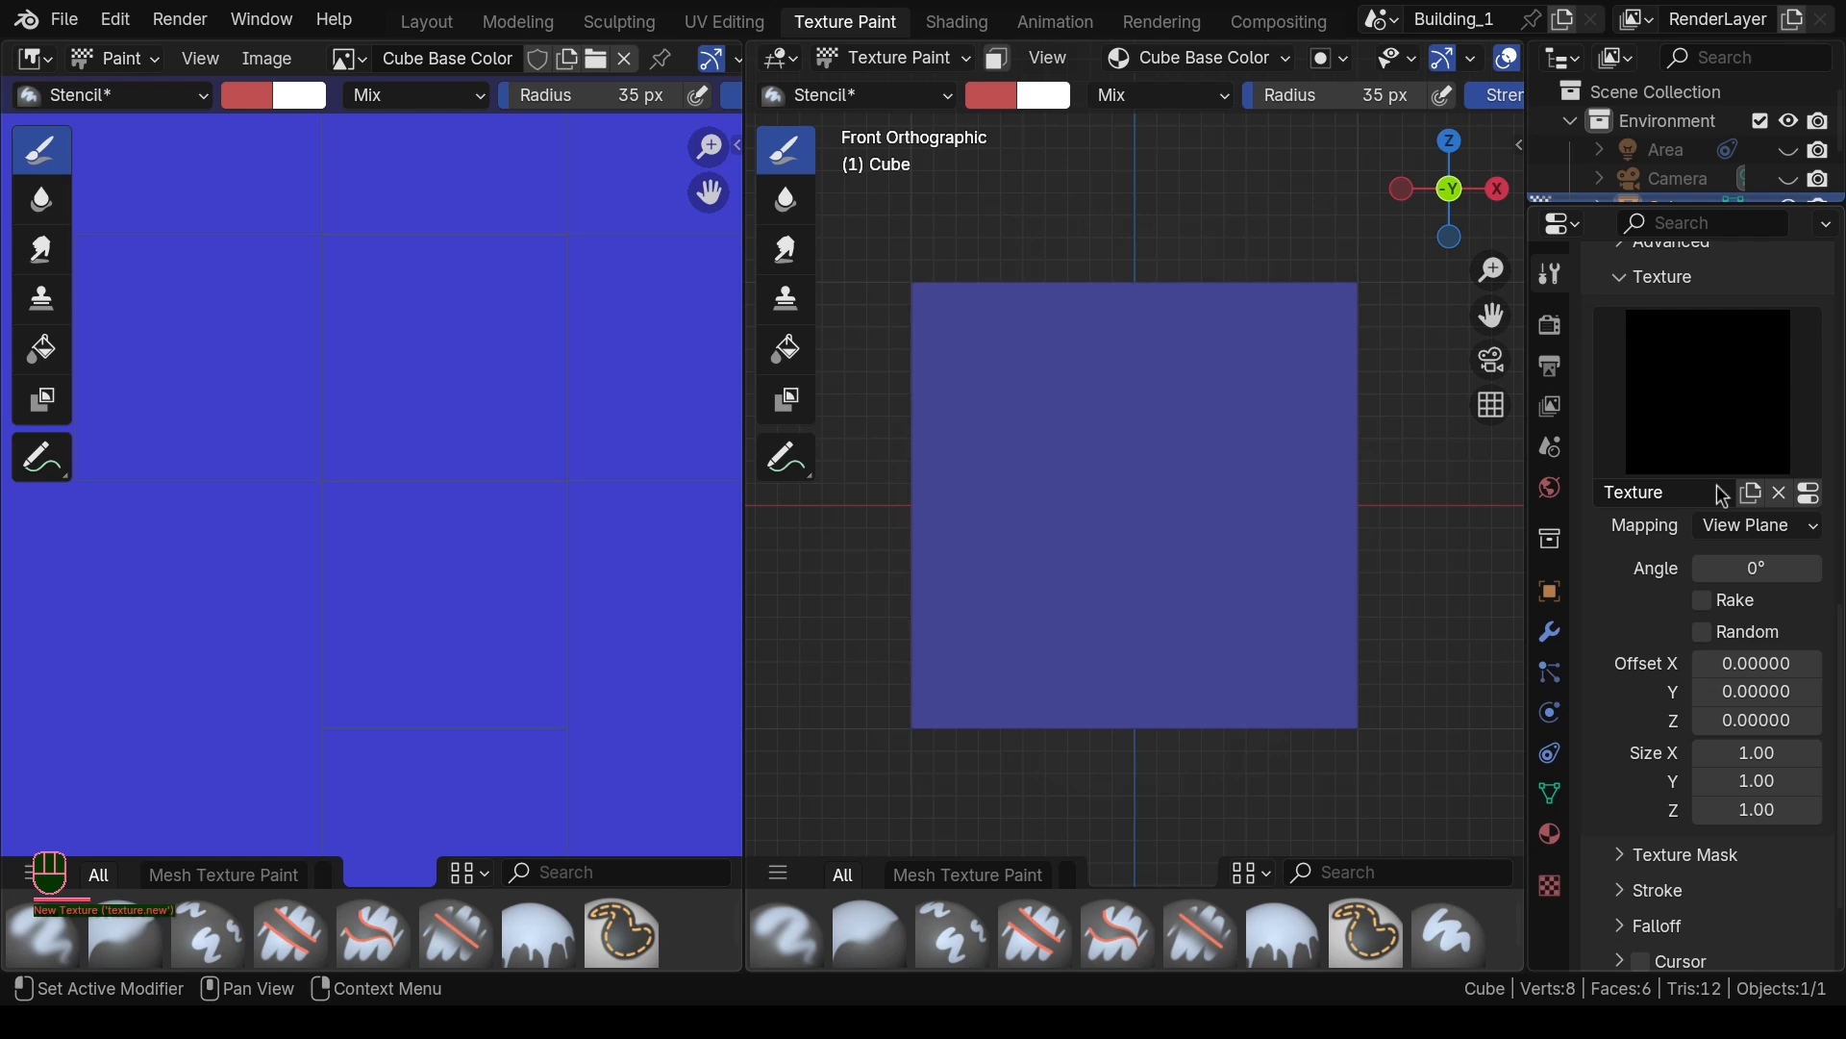
# Step: Open the new brush texture's properties and check that its type is Image or Movie
pyautogui.scroll(7, 1707, 433)
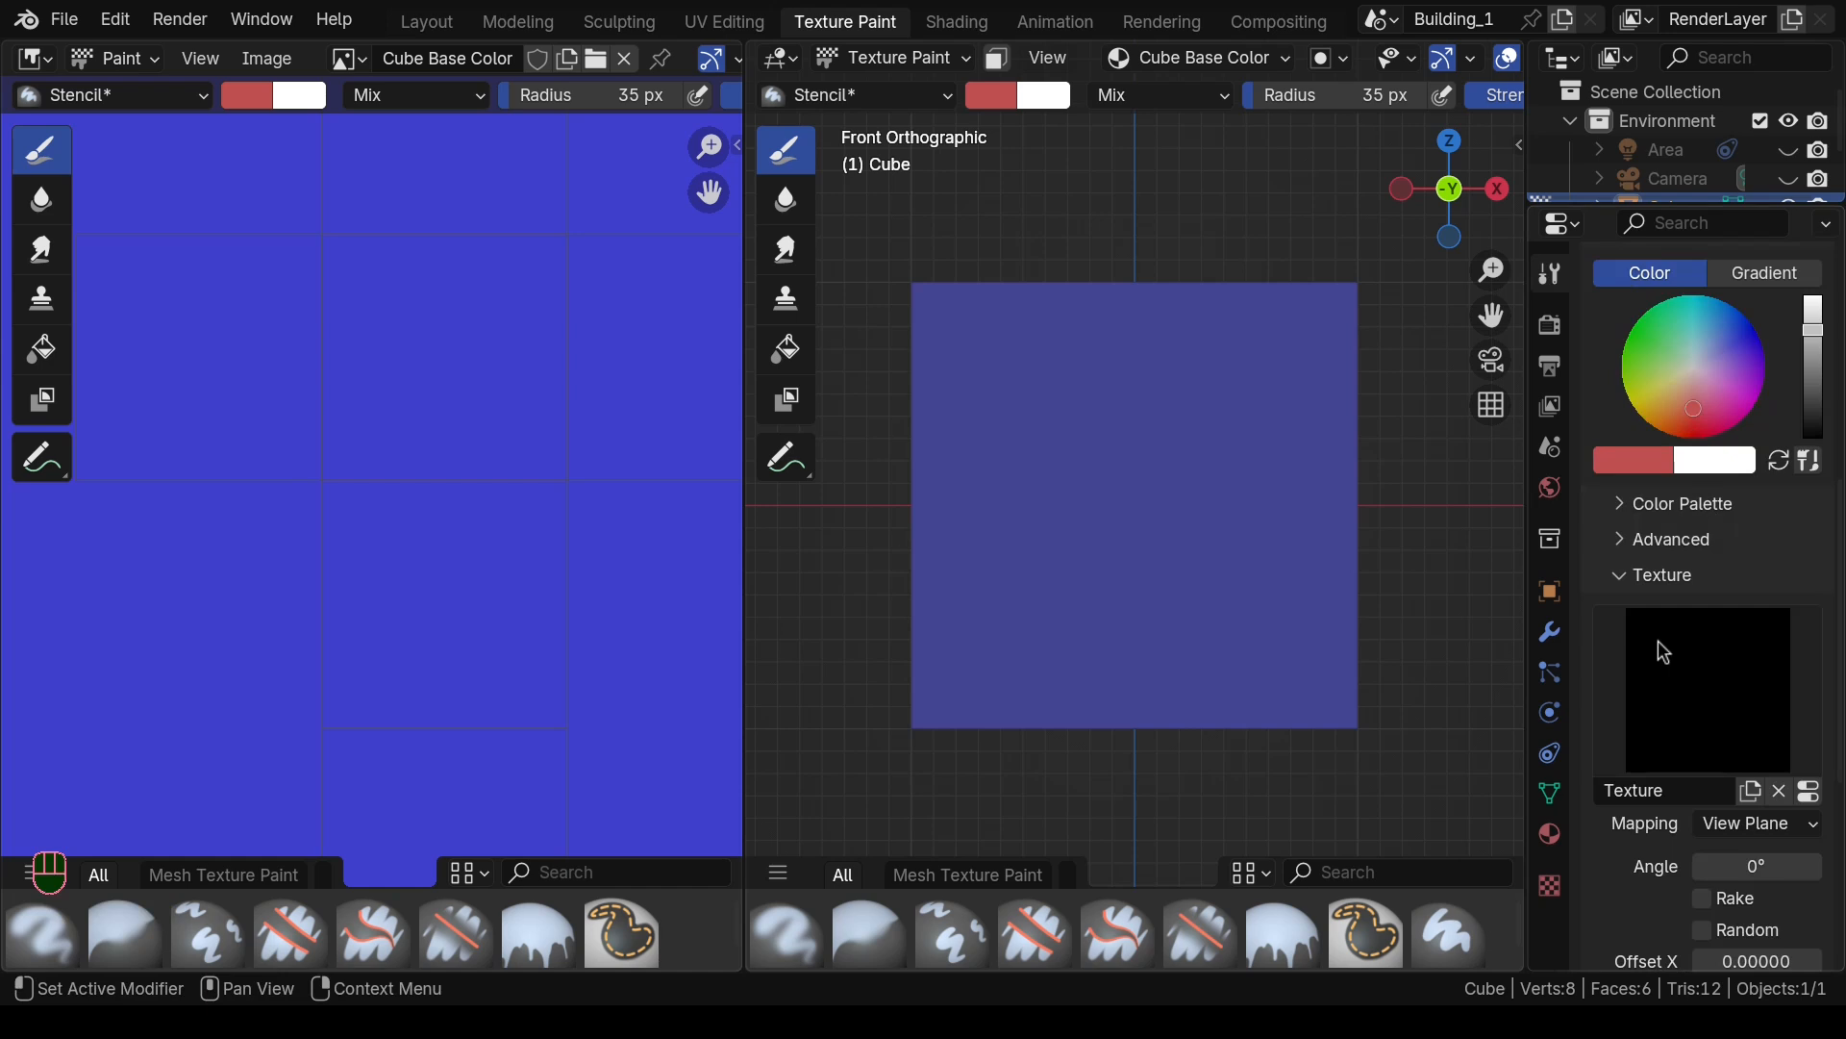
pyautogui.scroll(-3, 1663, 646)
pyautogui.scroll(-5, 1666, 650)
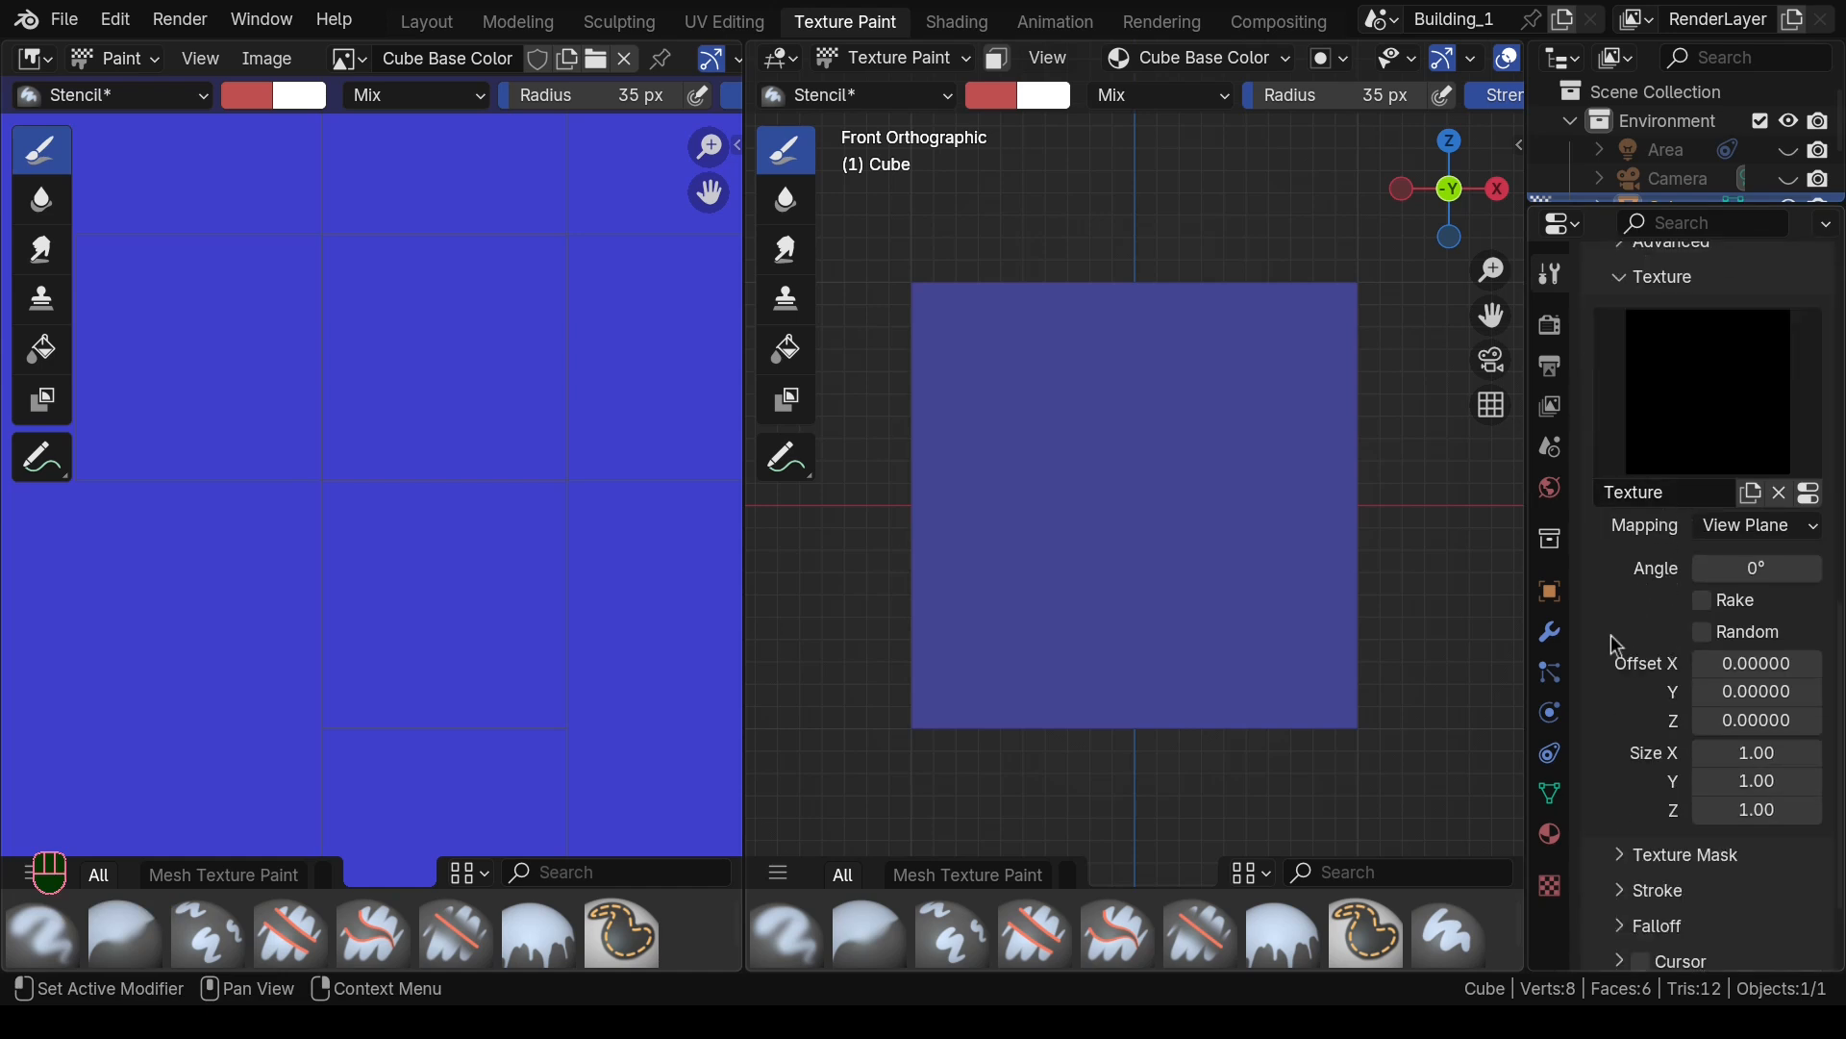
pyautogui.click(1550, 887)
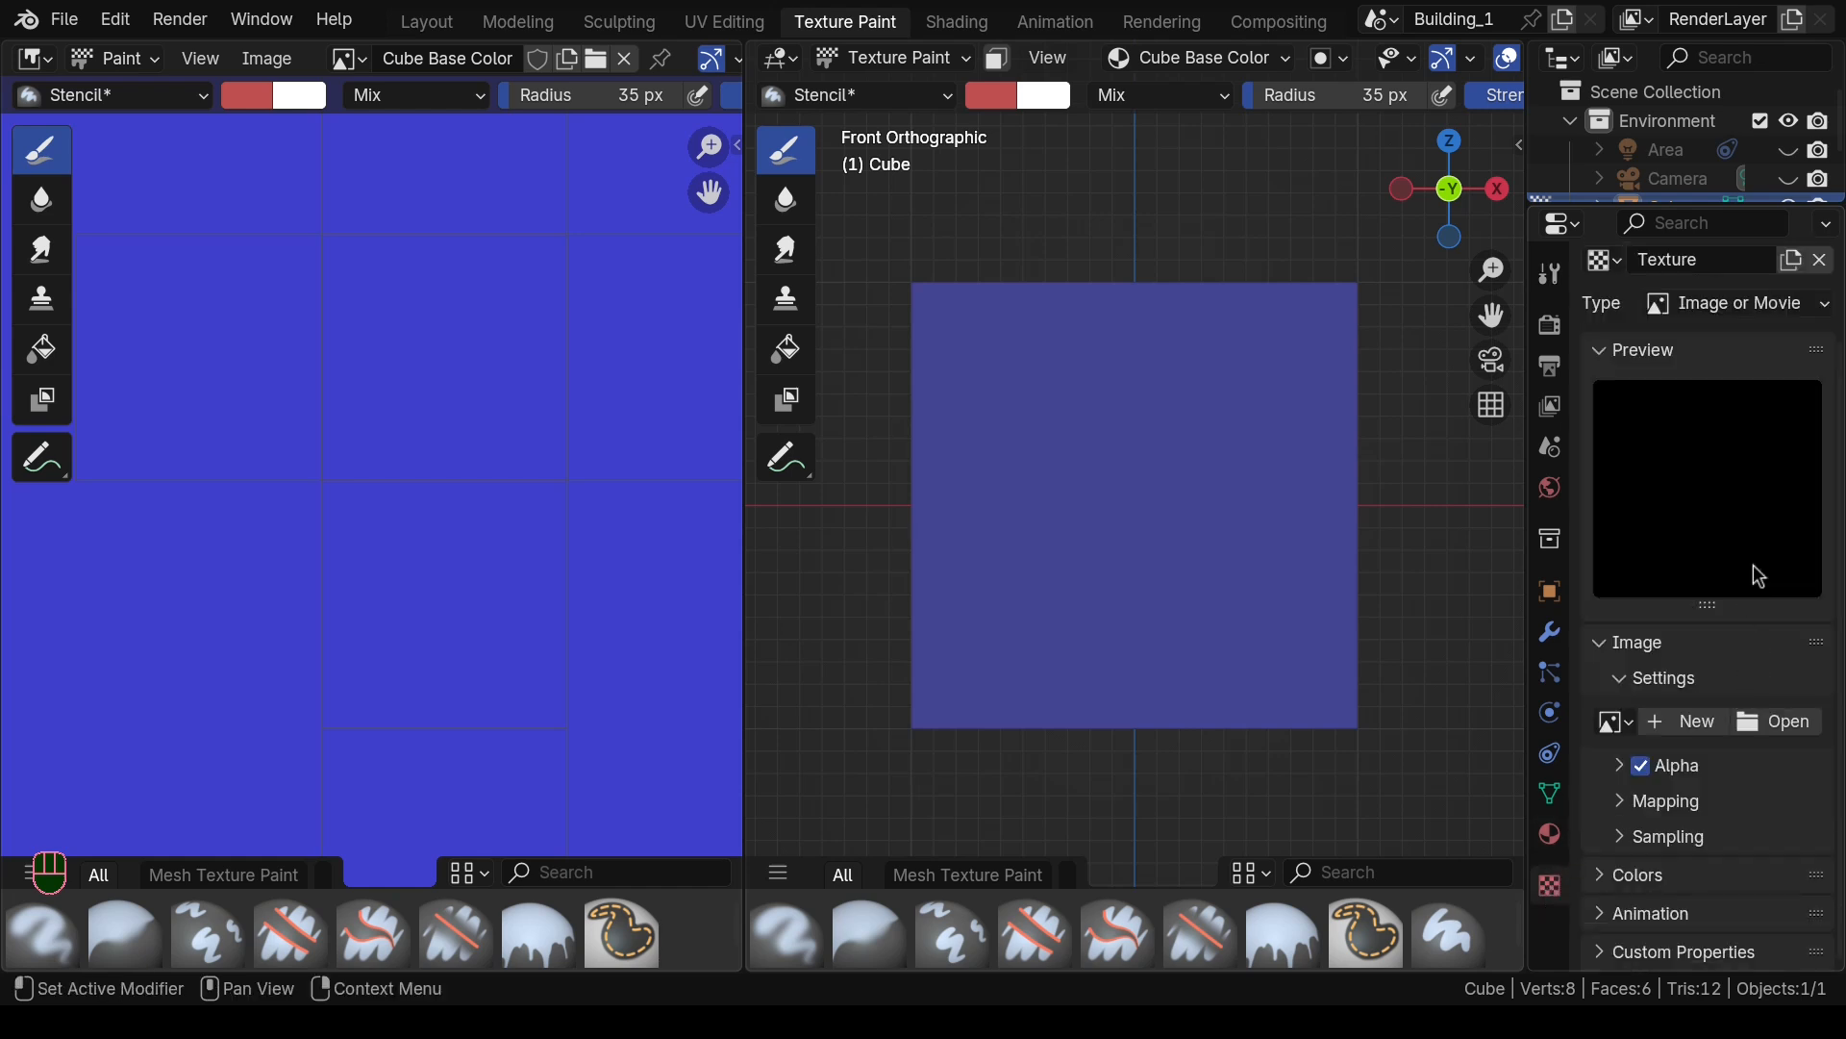
pyautogui.scroll(1, 1742, 442)
pyautogui.scroll(-1, 1740, 436)
pyautogui.scroll(2, 1740, 437)
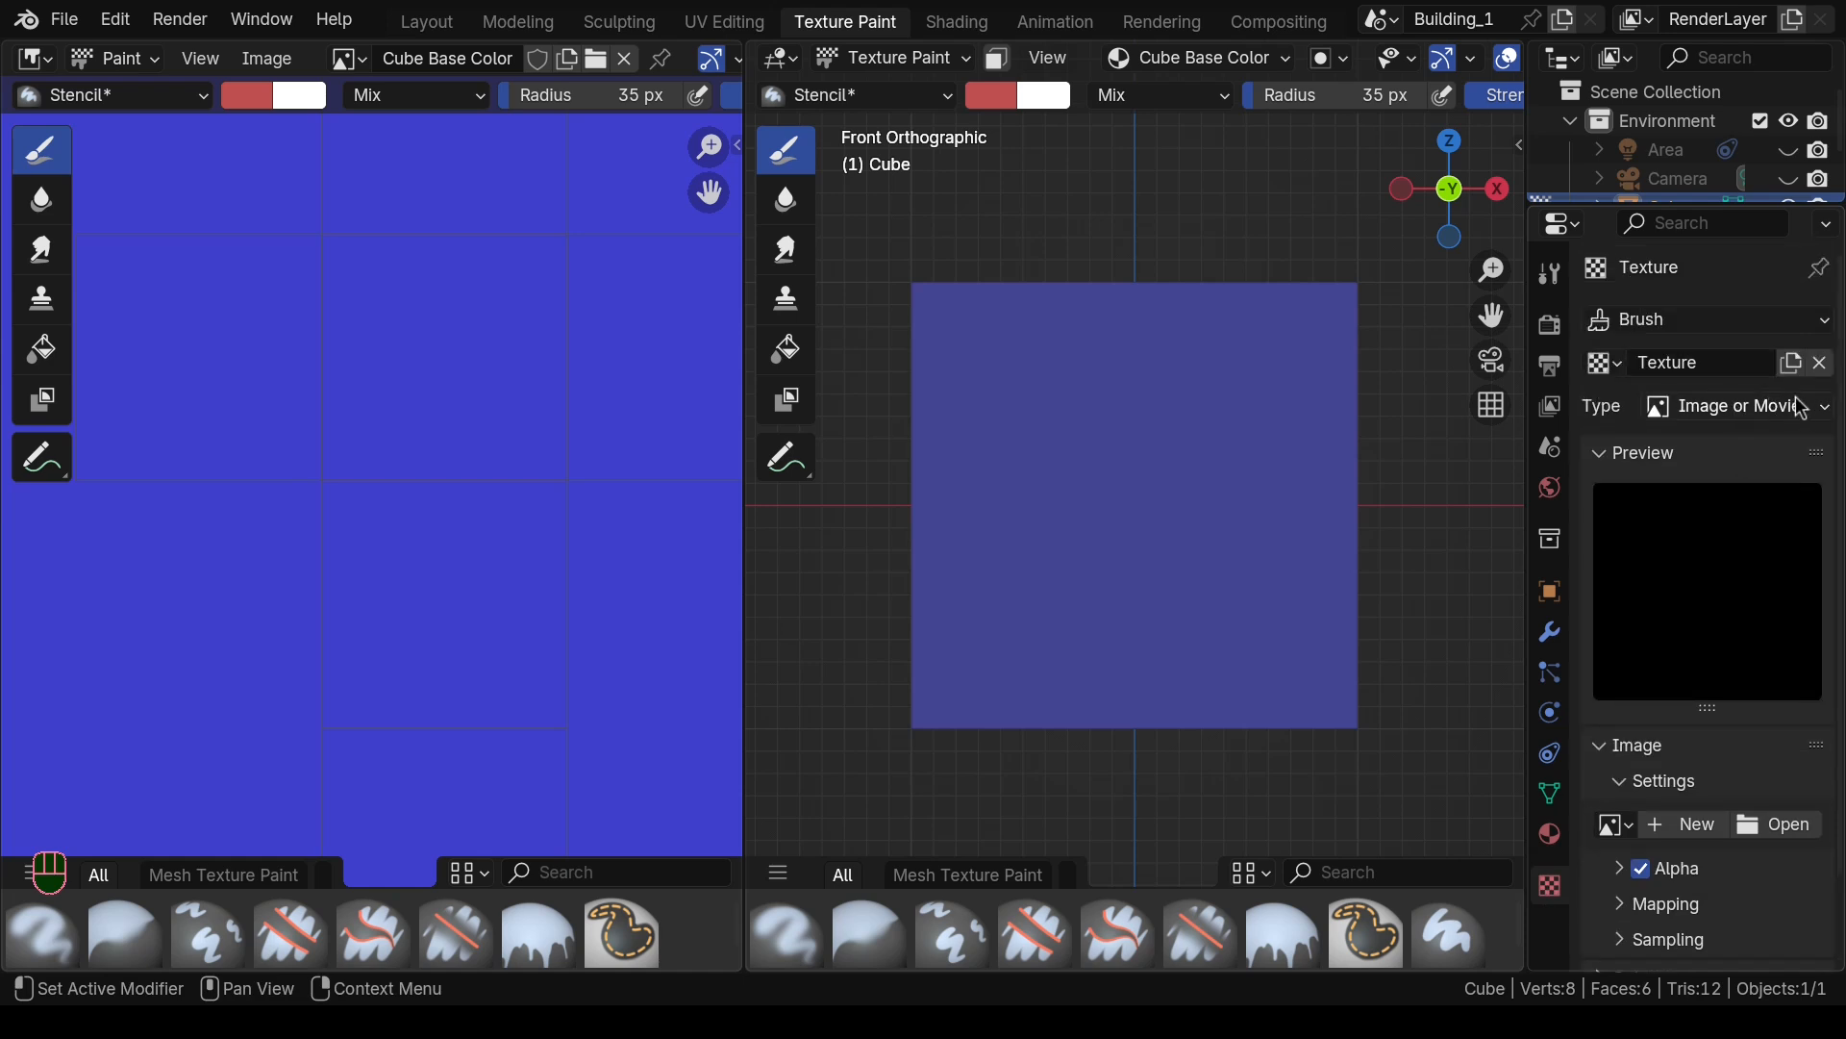
pyautogui.click(1826, 409)
pyautogui.click(1829, 416)
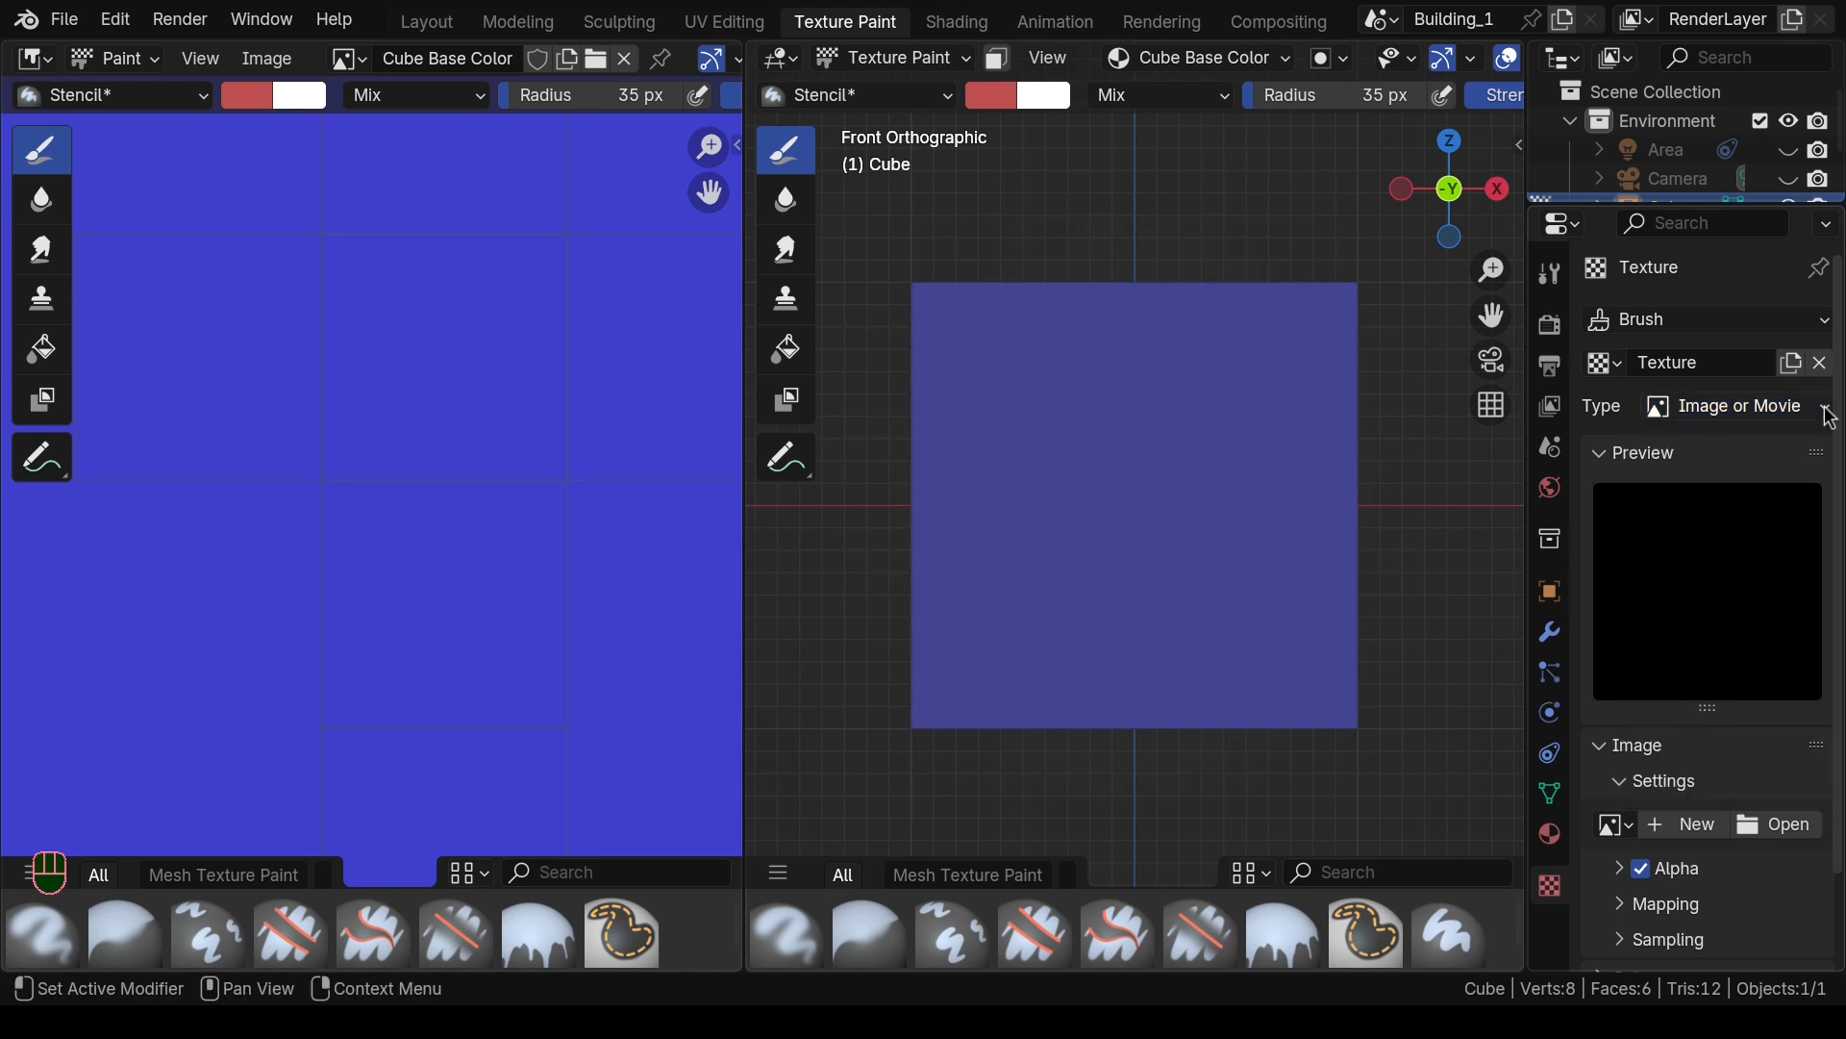
pyautogui.scroll(-2, 1756, 556)
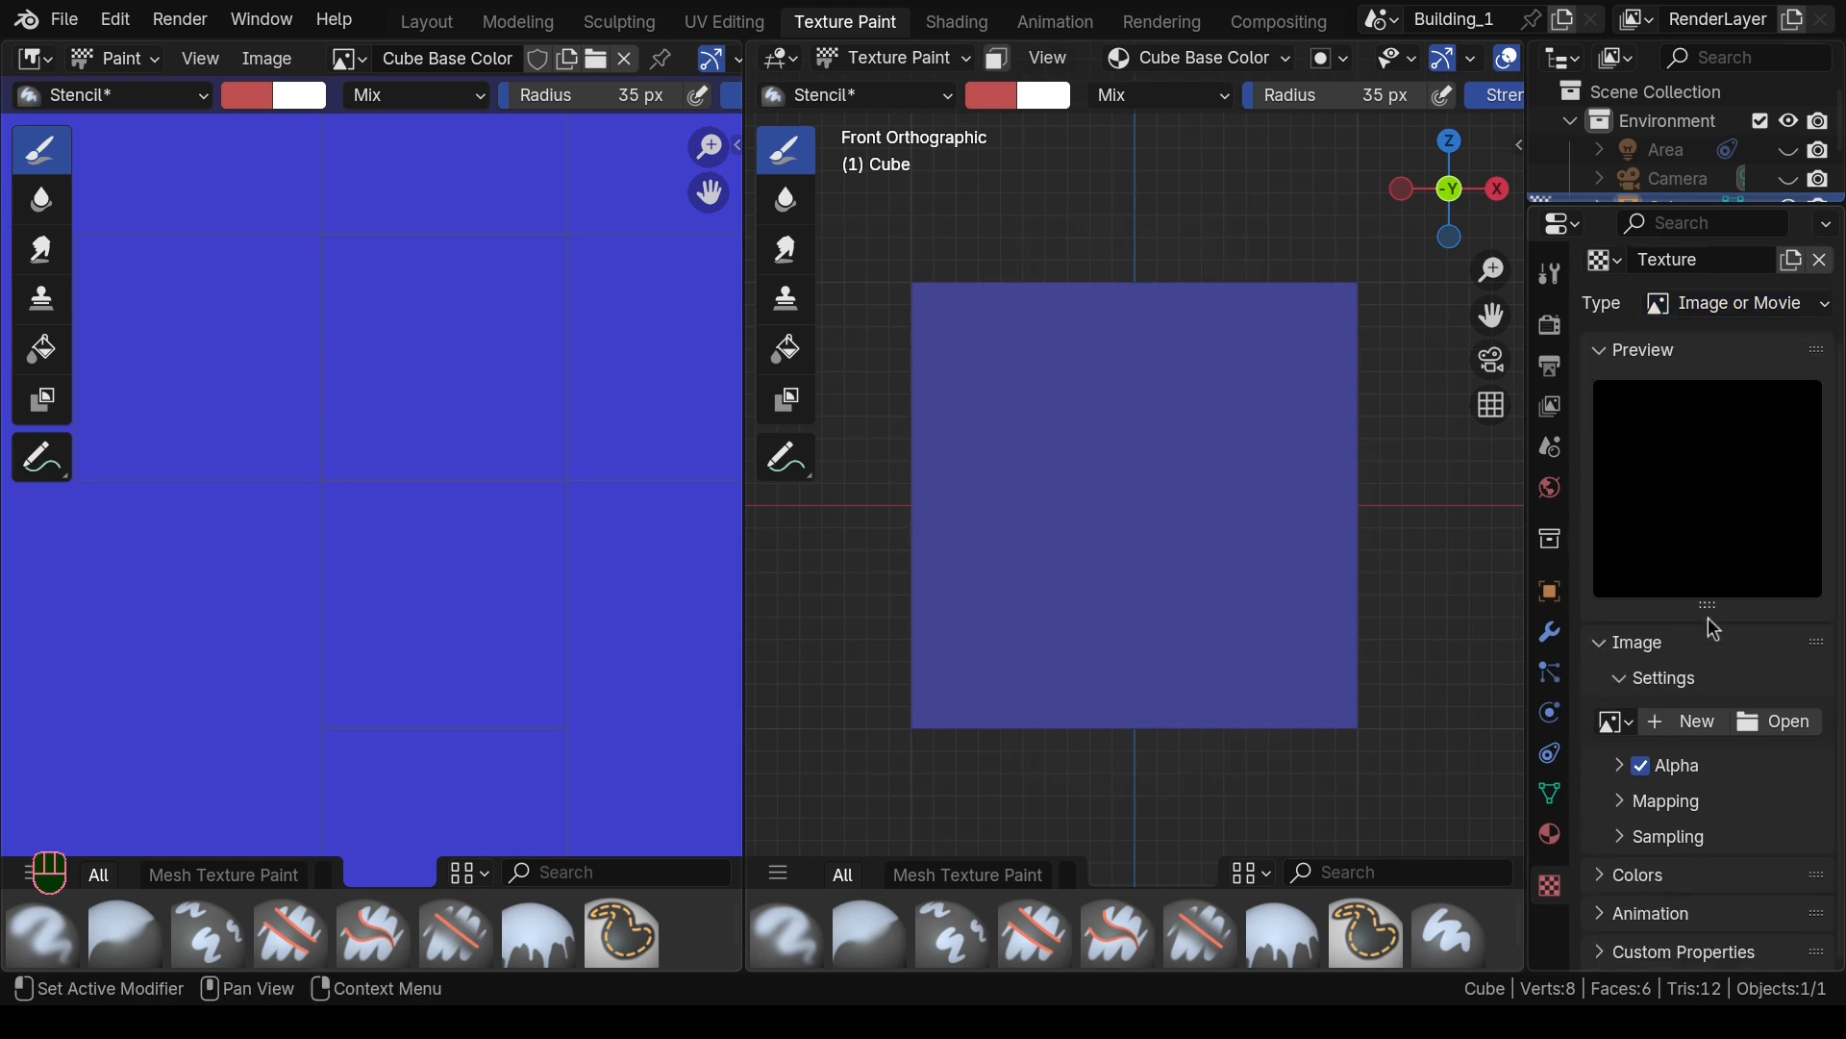
# Step: Load the image 17090047.JPG from the Pictures/2018 folder into the brush texture
pyautogui.click(1781, 724)
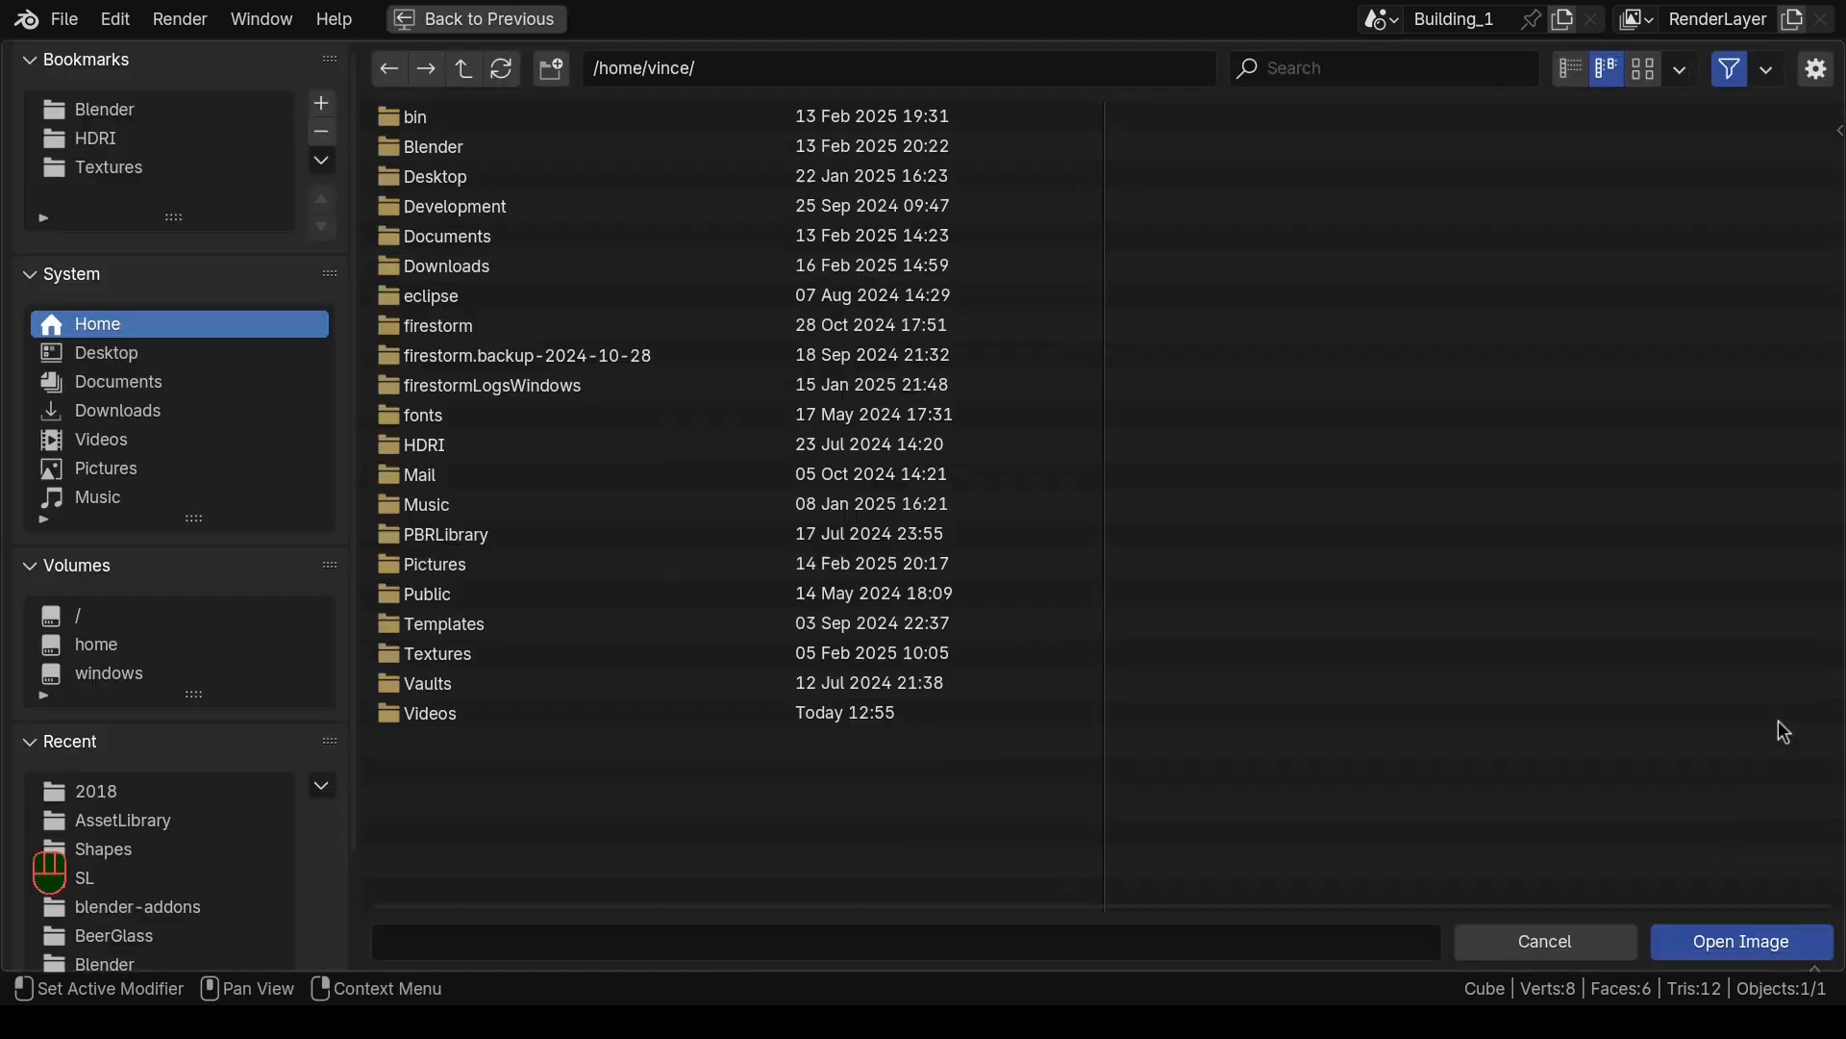
pyautogui.click(466, 570)
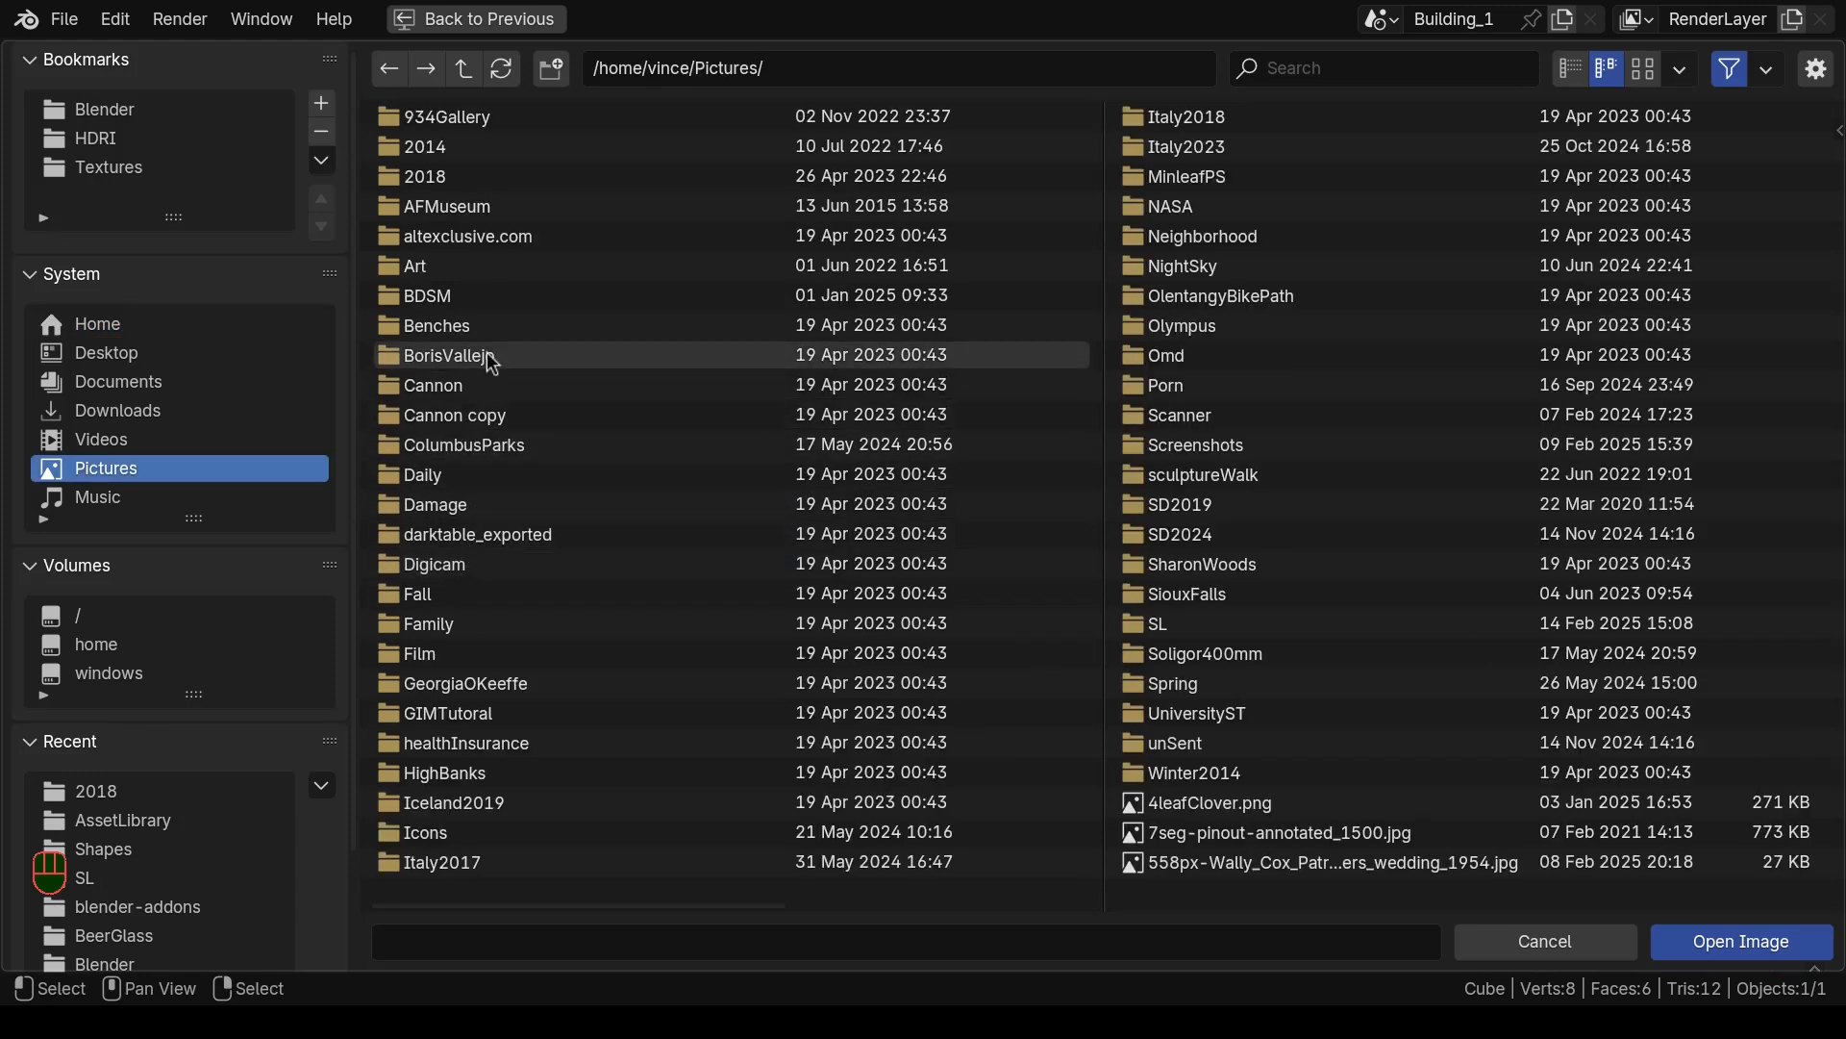
pyautogui.click(446, 177)
pyautogui.click(443, 173)
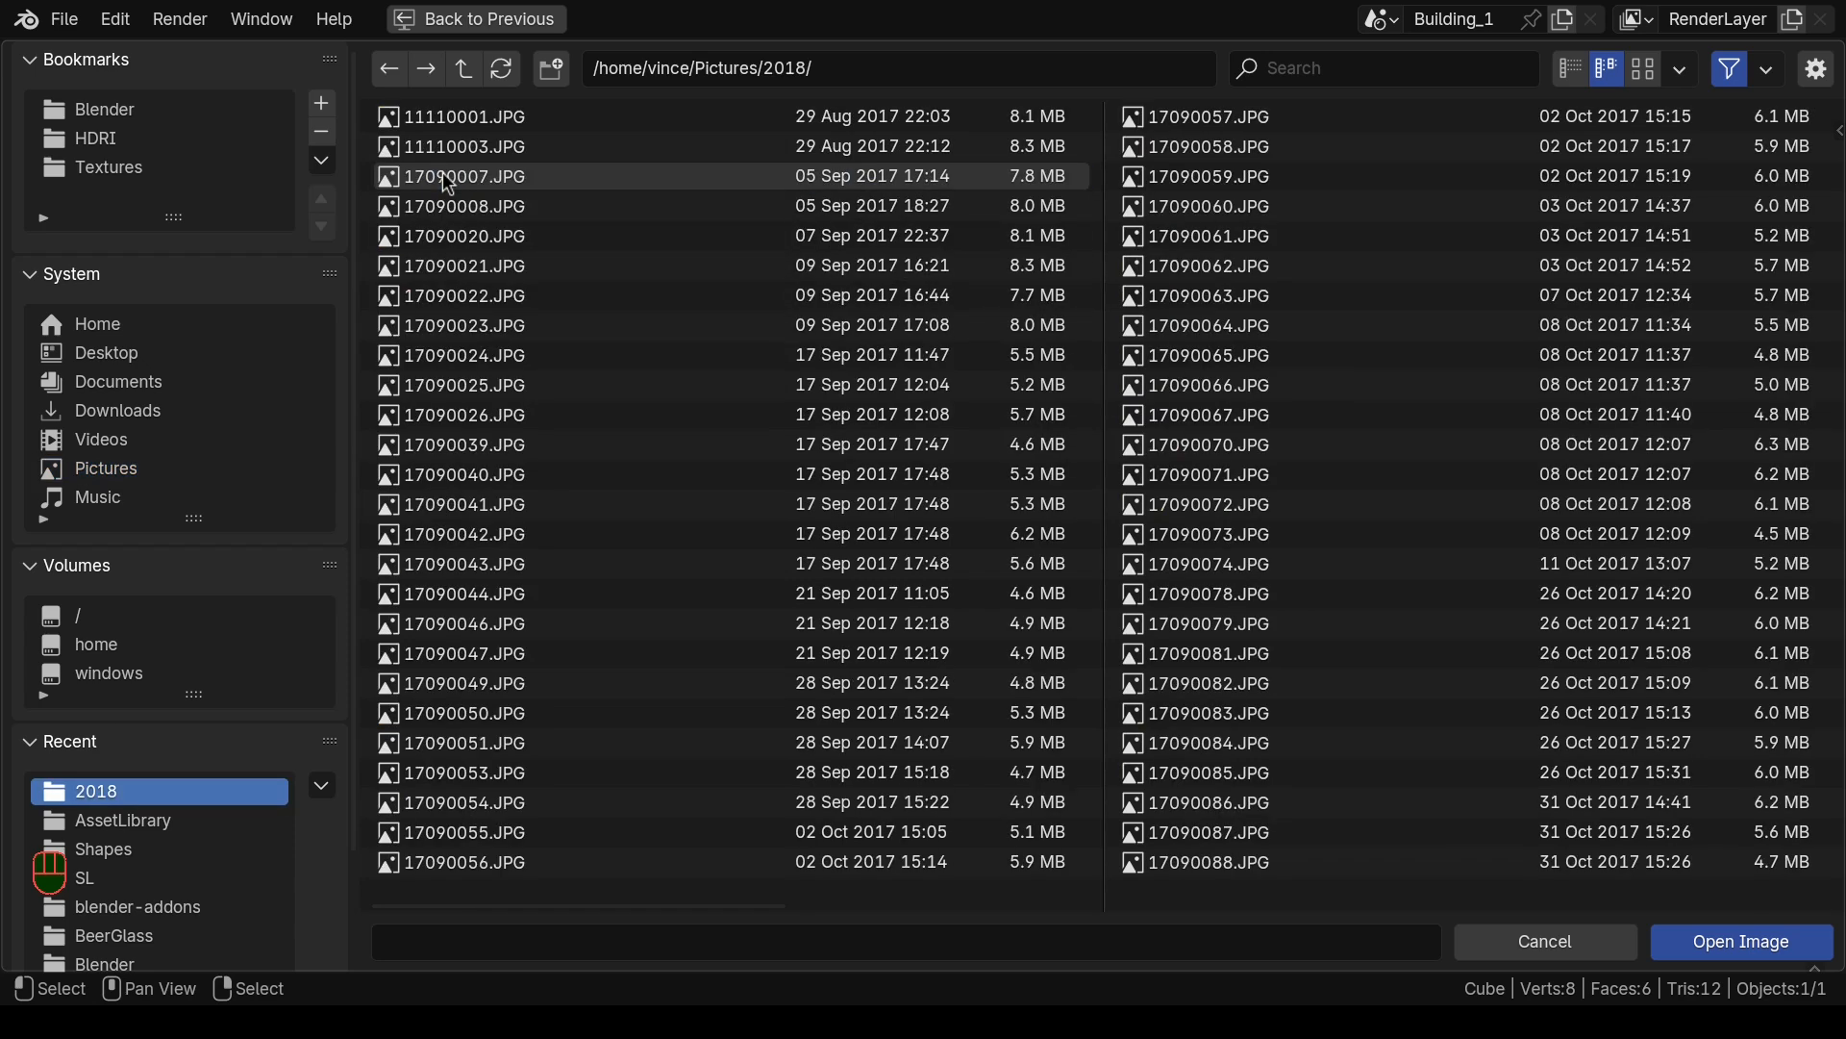
pyautogui.click(450, 654)
pyautogui.doubleClick(450, 654)
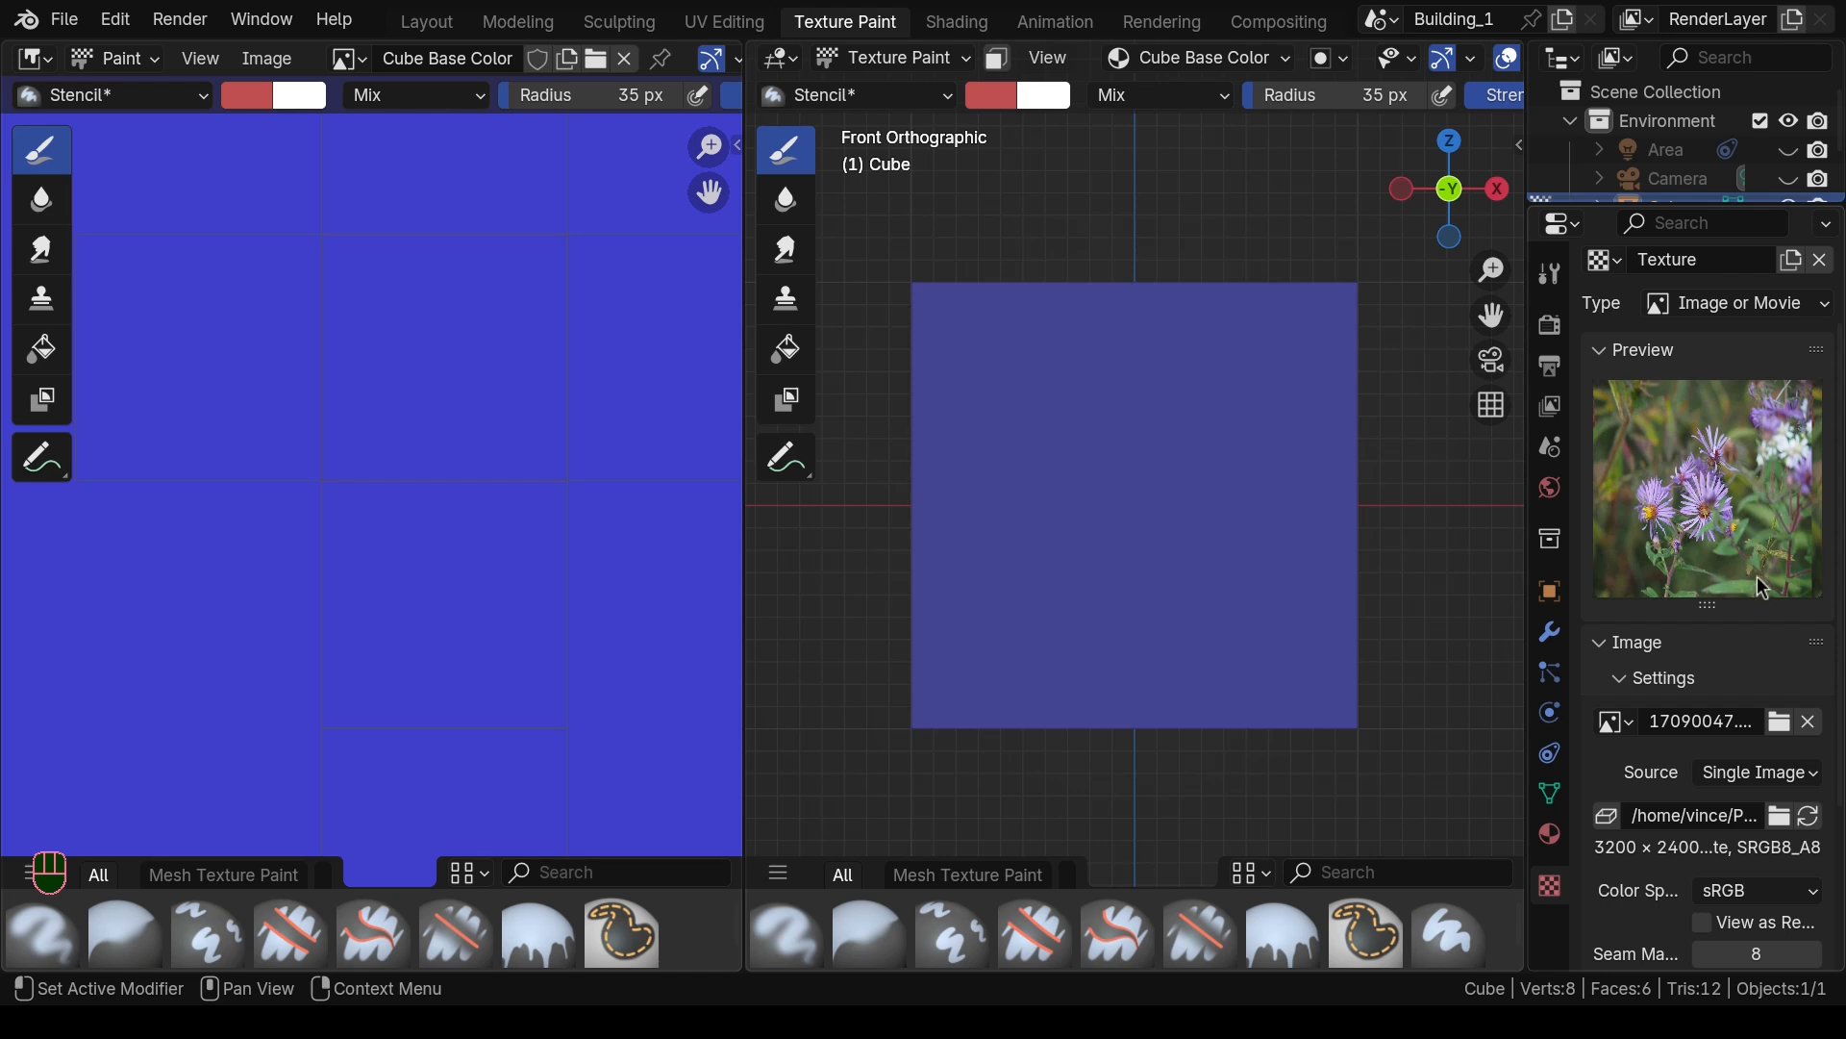
# Step: Set the Stencil brush texture's mapping to Stencil in the brush settings
pyautogui.scroll(-3, 1752, 581)
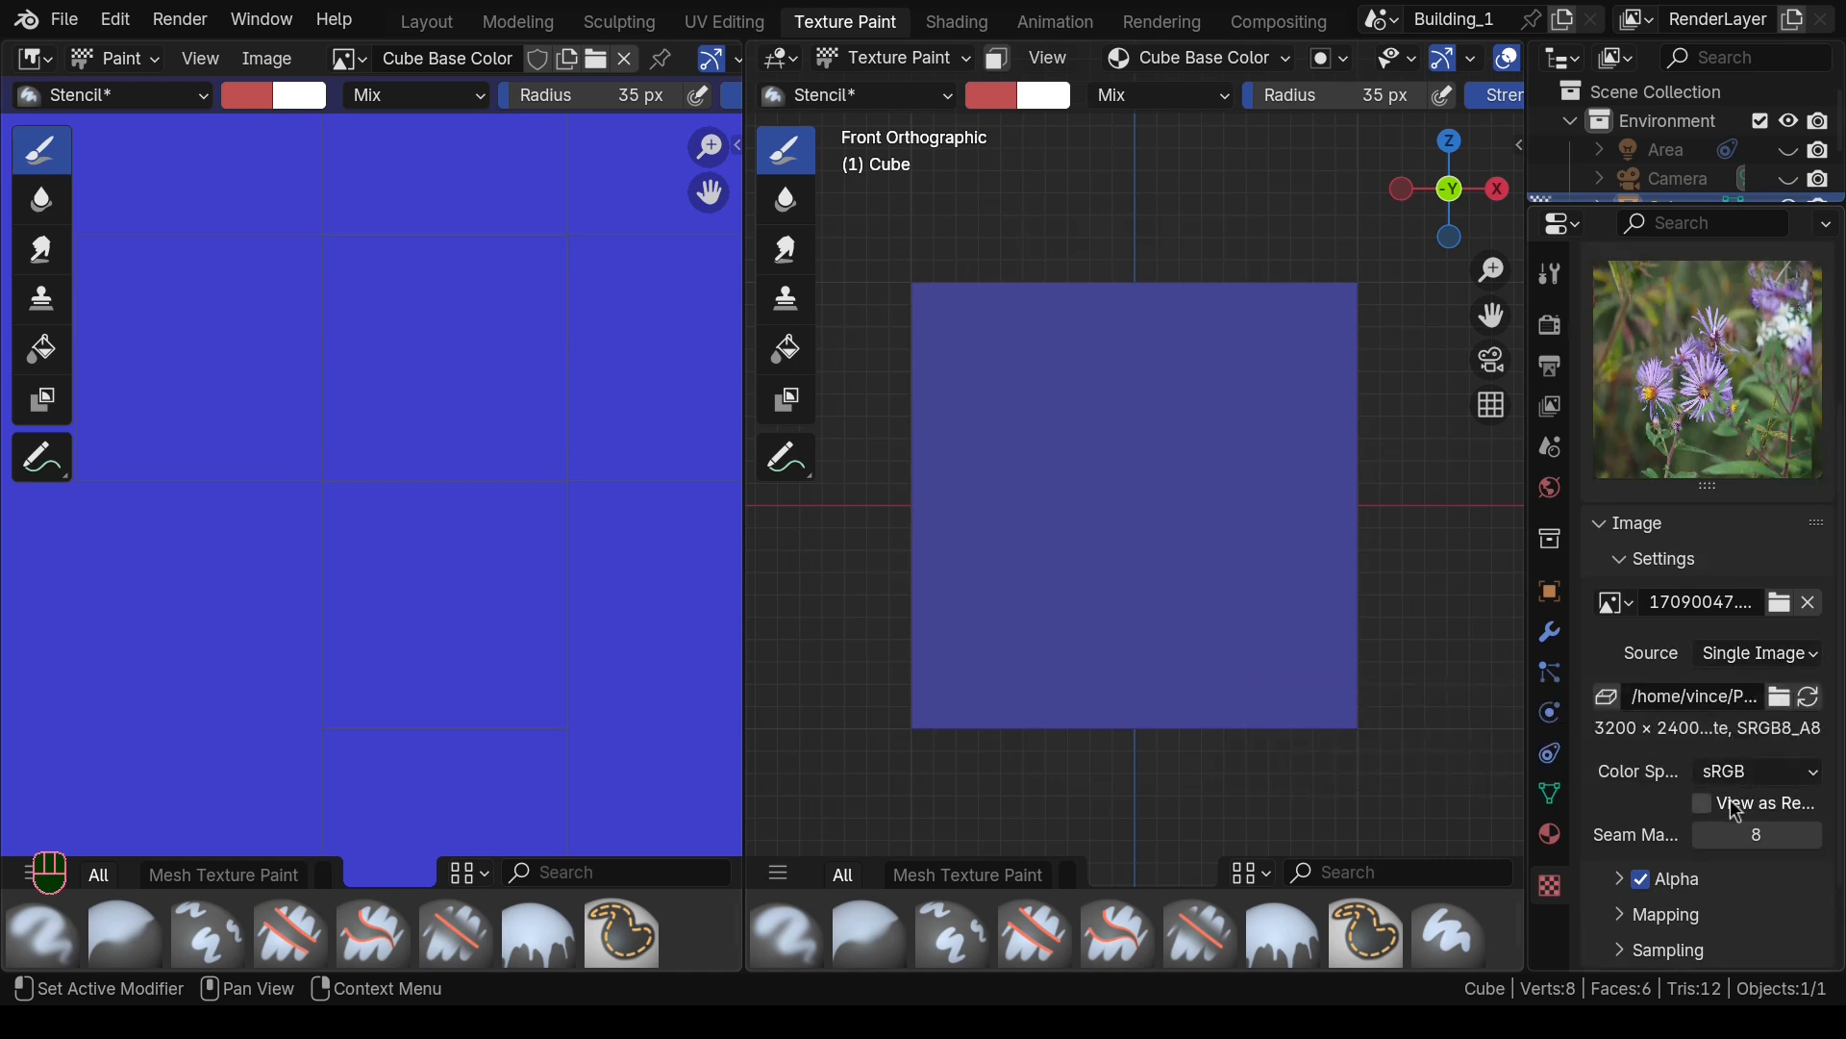
pyautogui.scroll(5, 1724, 675)
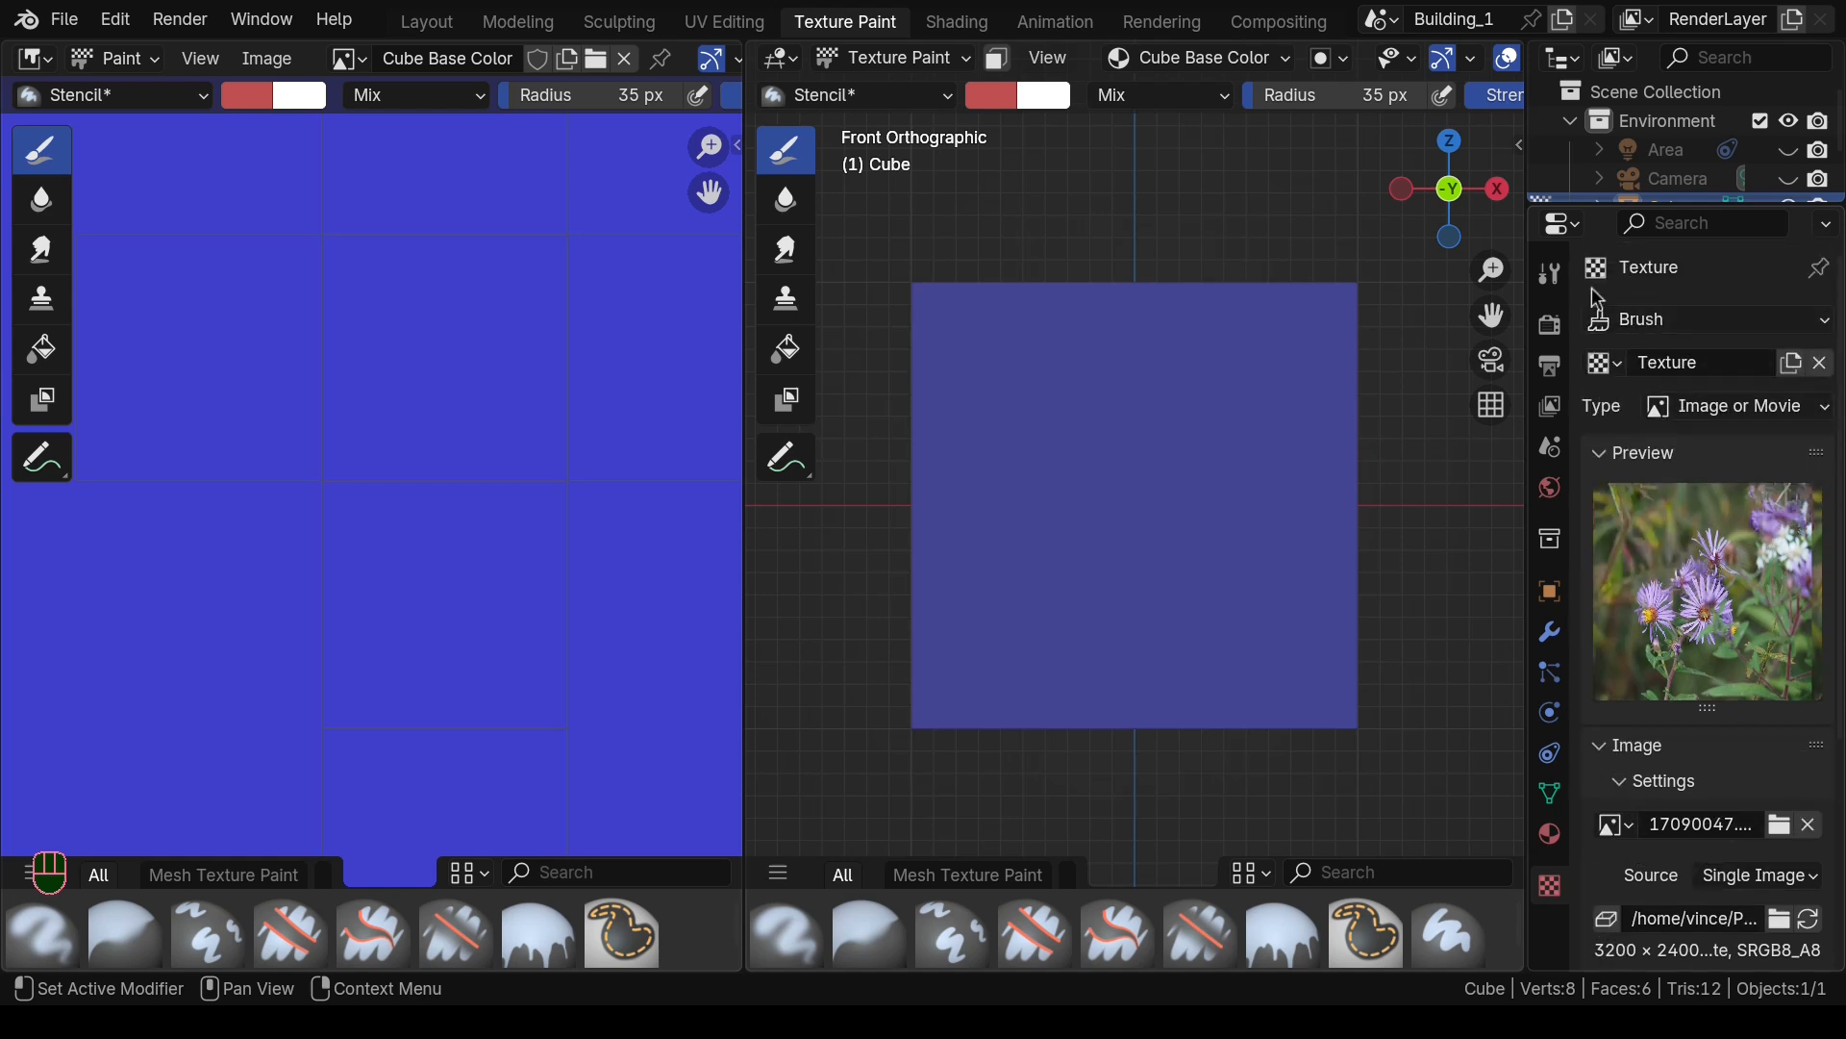
pyautogui.click(1551, 285)
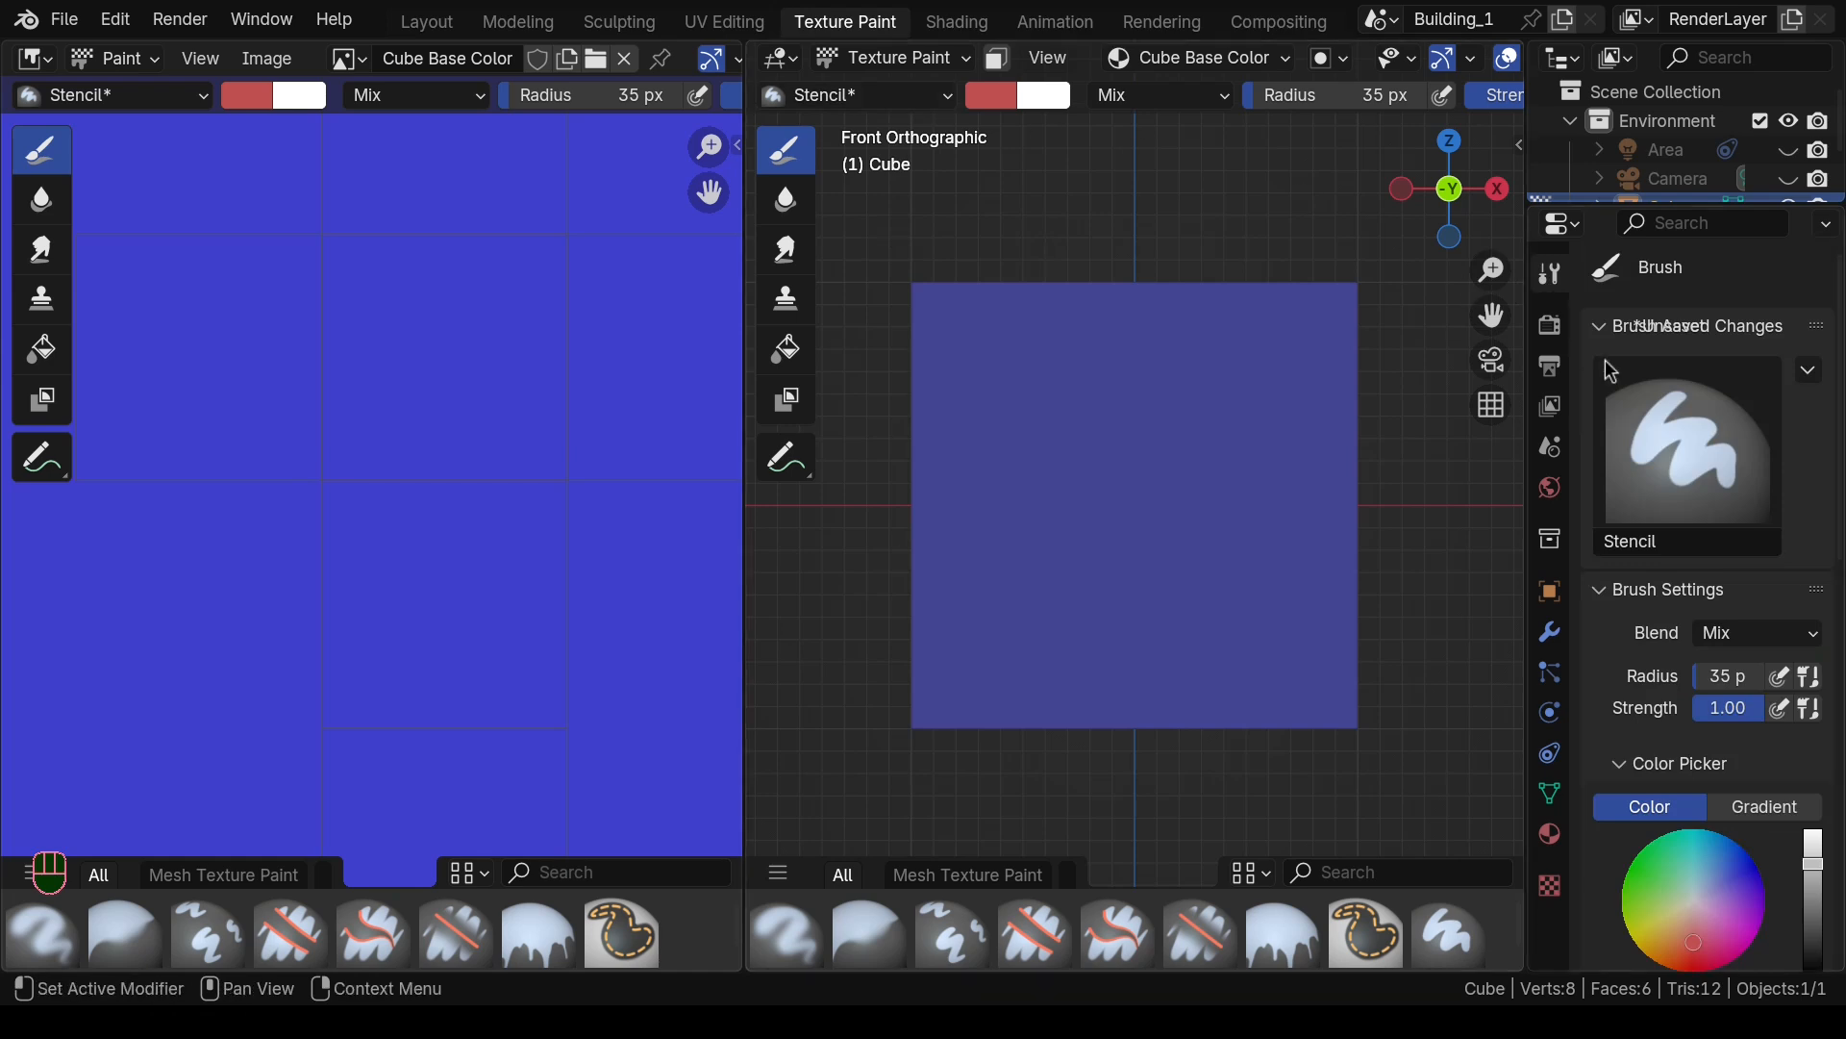
pyautogui.scroll(-7, 1649, 414)
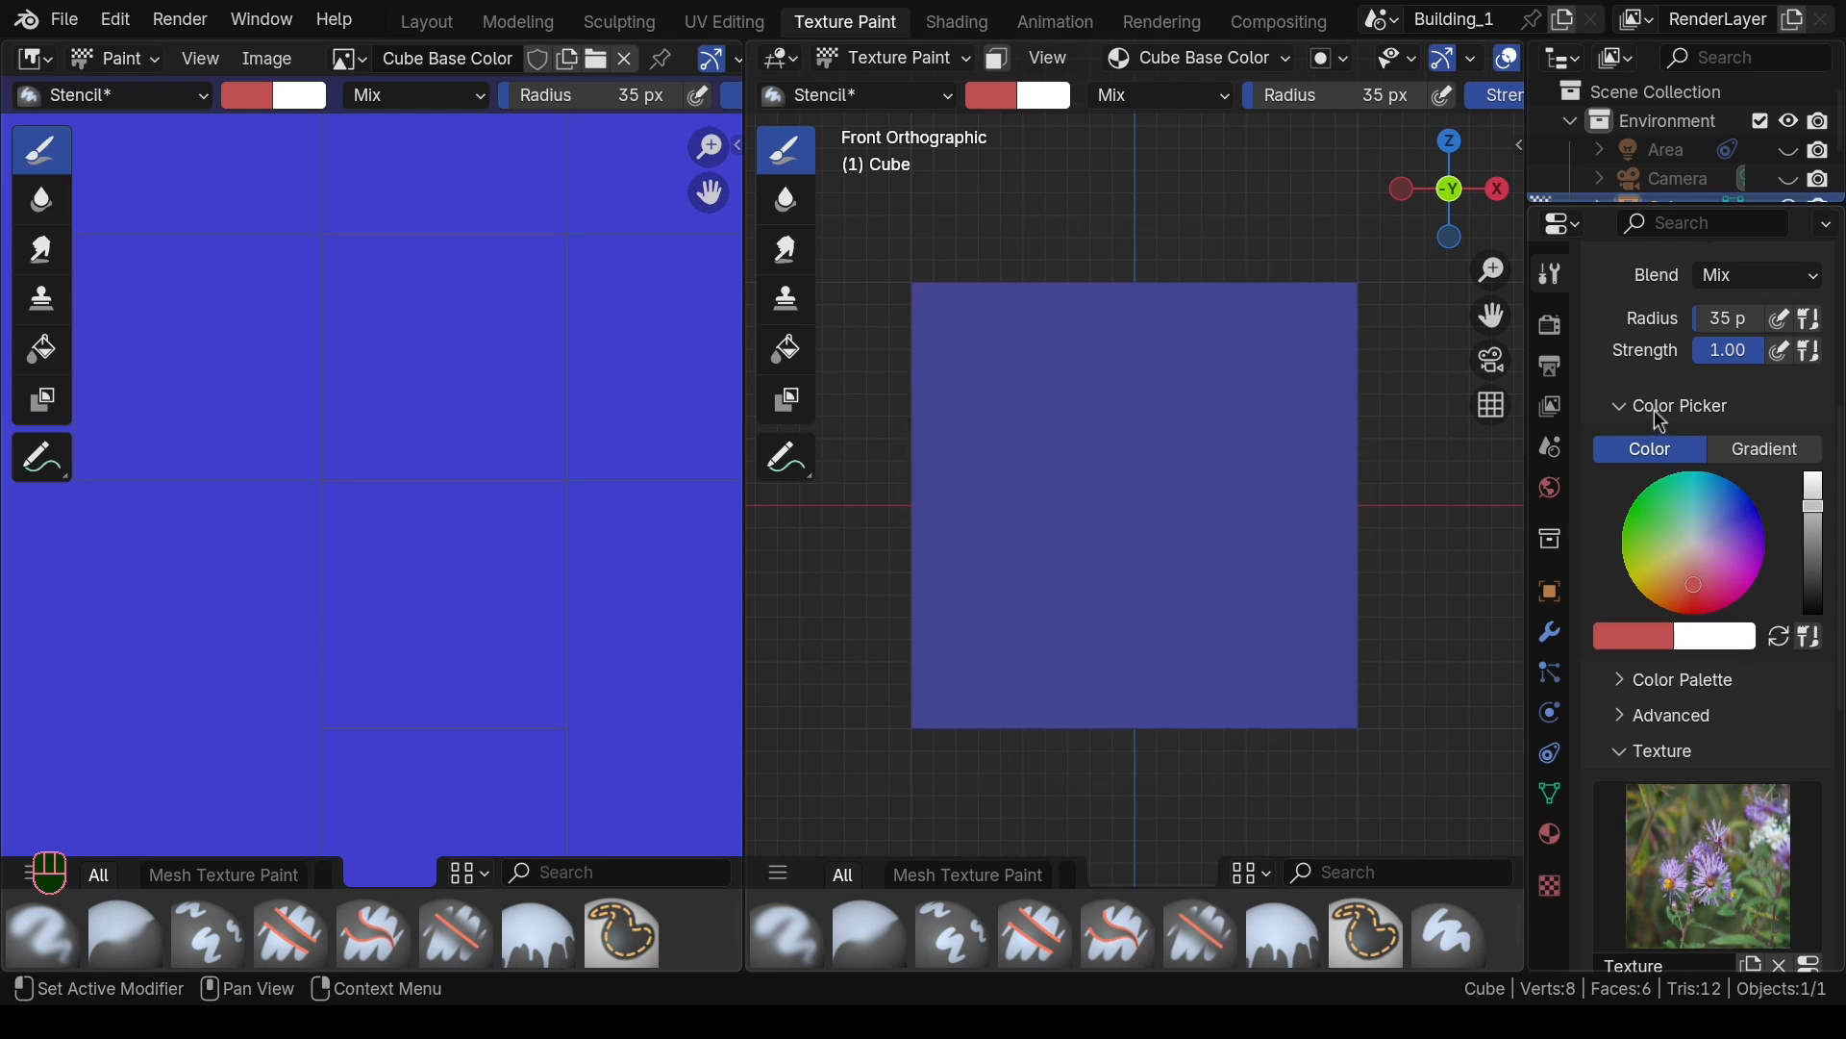
pyautogui.scroll(-5, 1654, 419)
pyautogui.scroll(-3, 1654, 411)
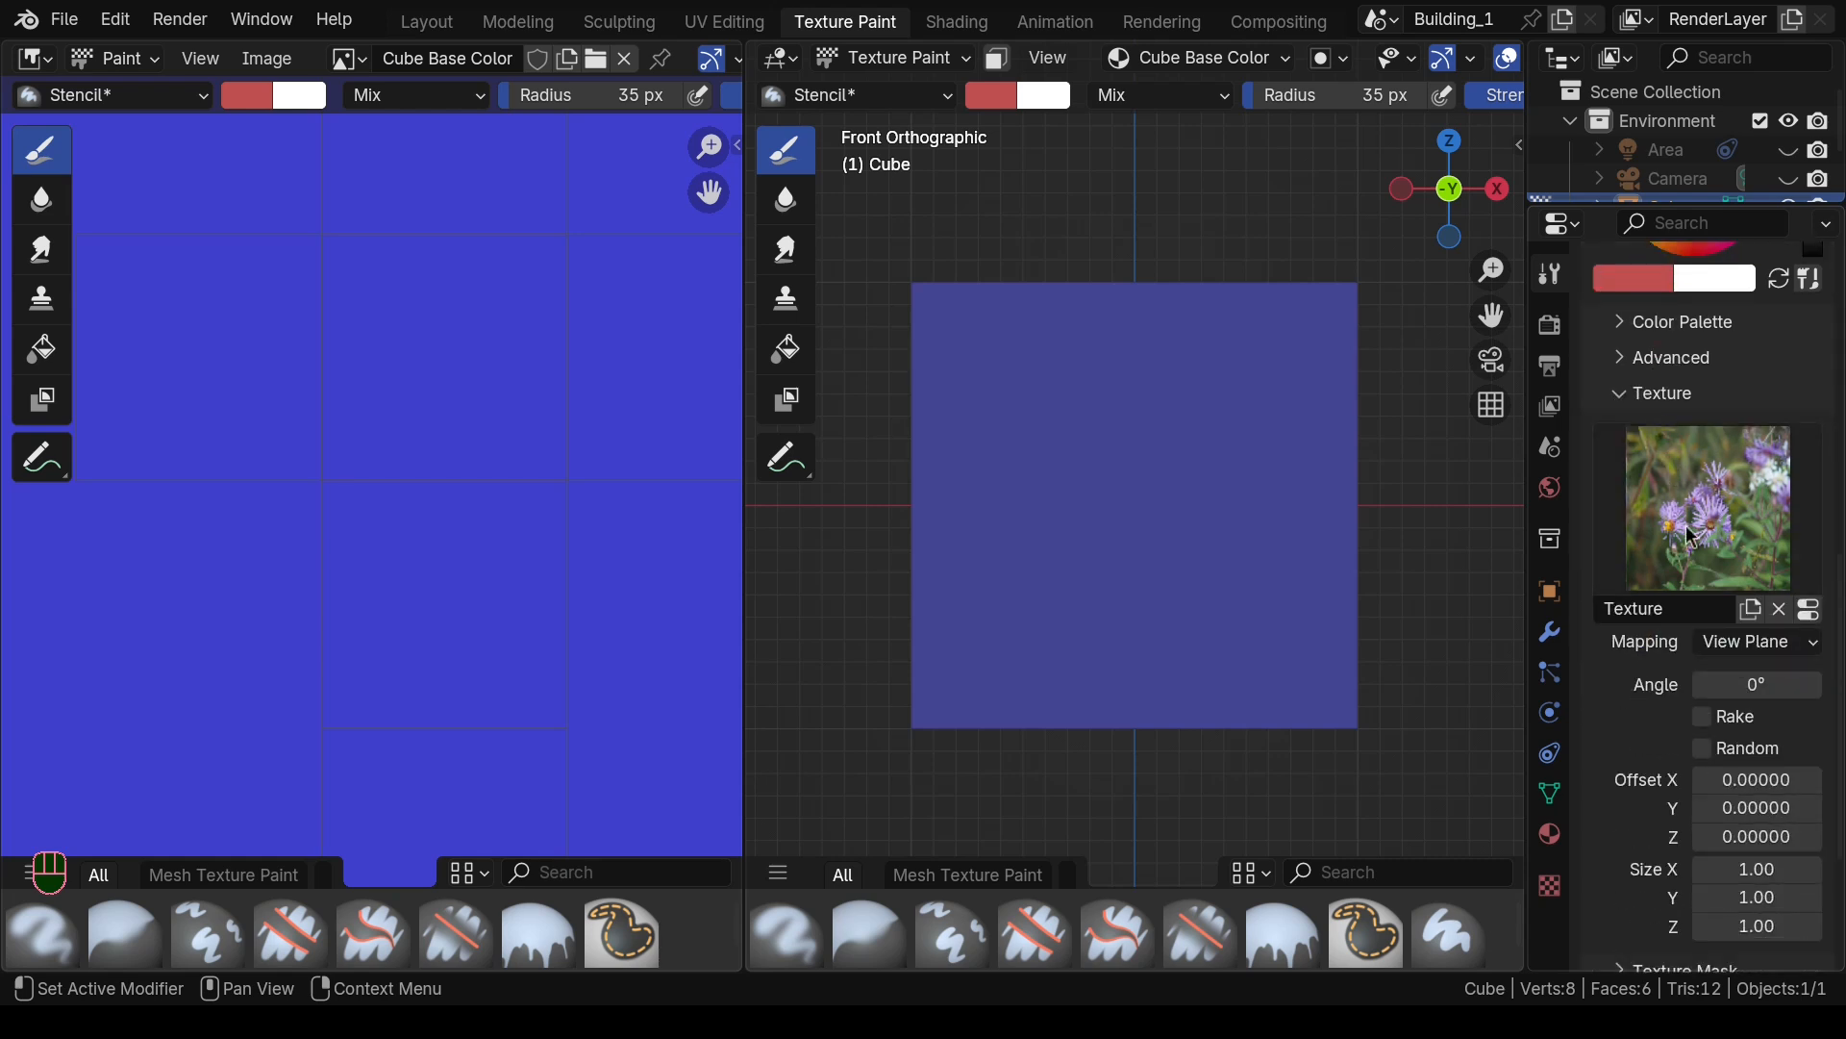
pyautogui.click(1758, 650)
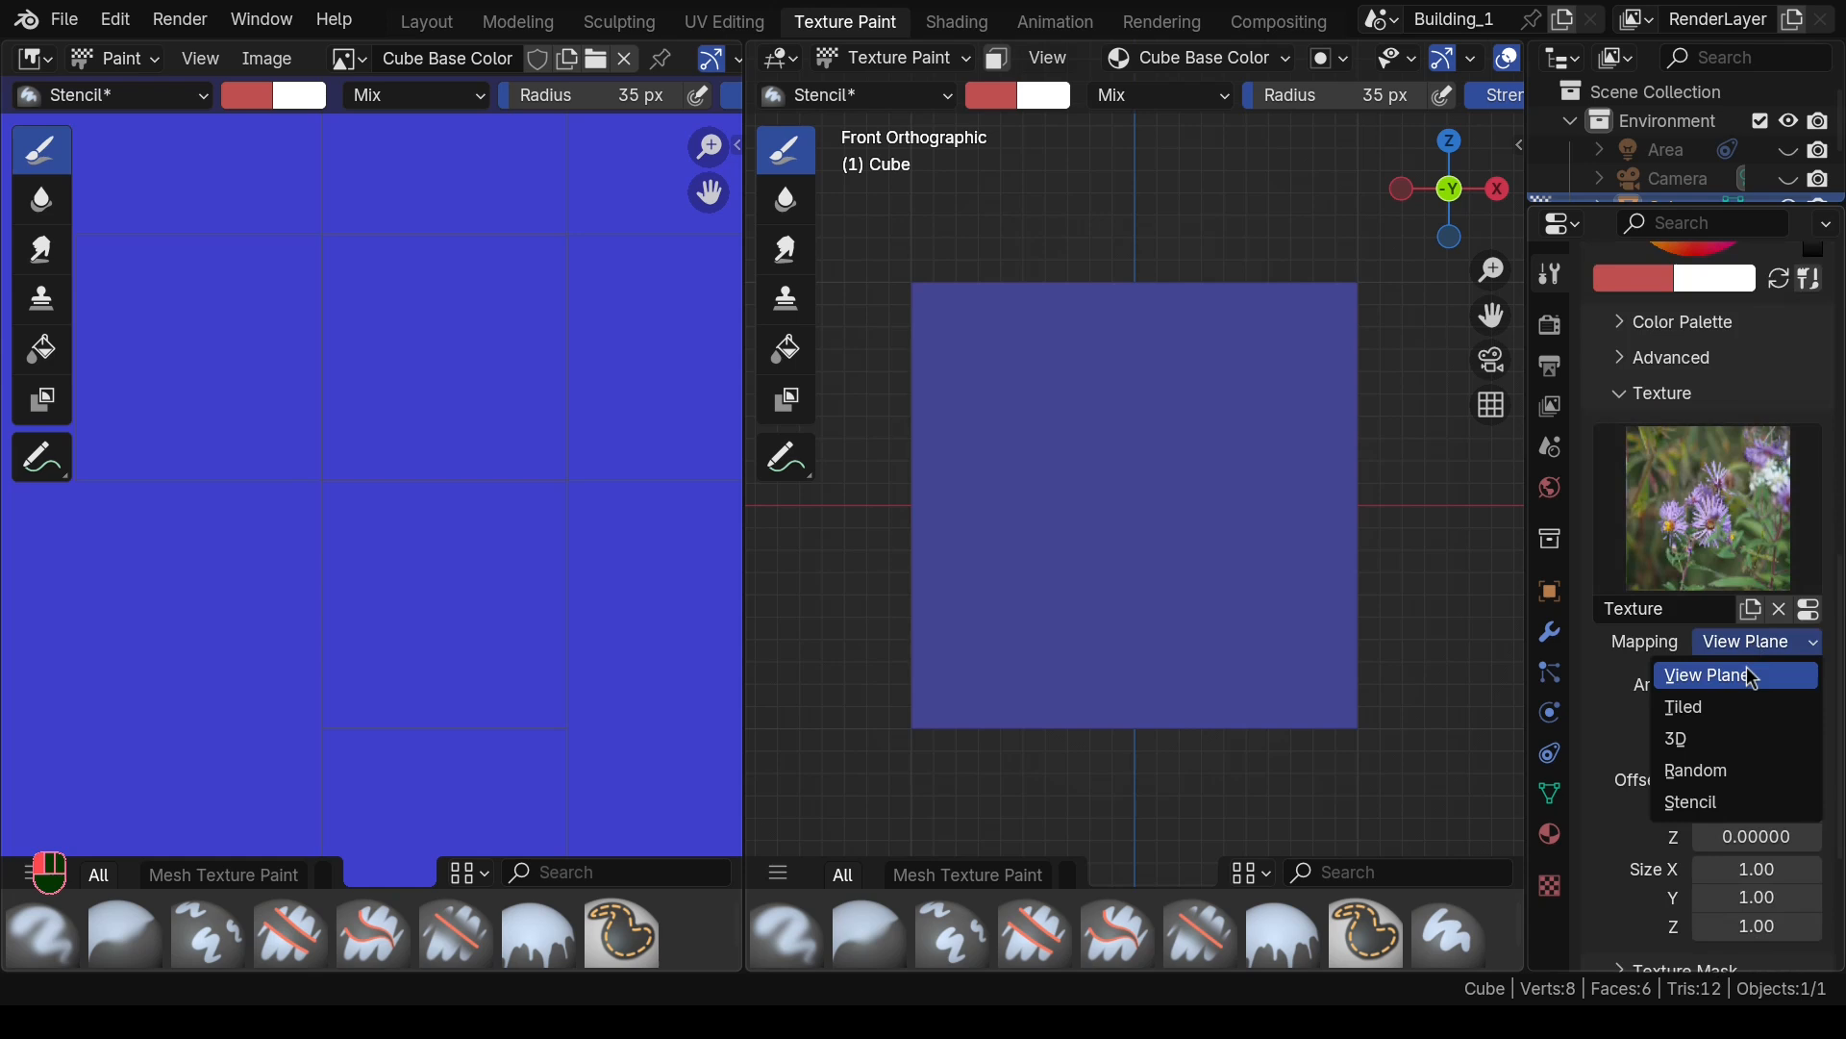
pyautogui.click(1724, 802)
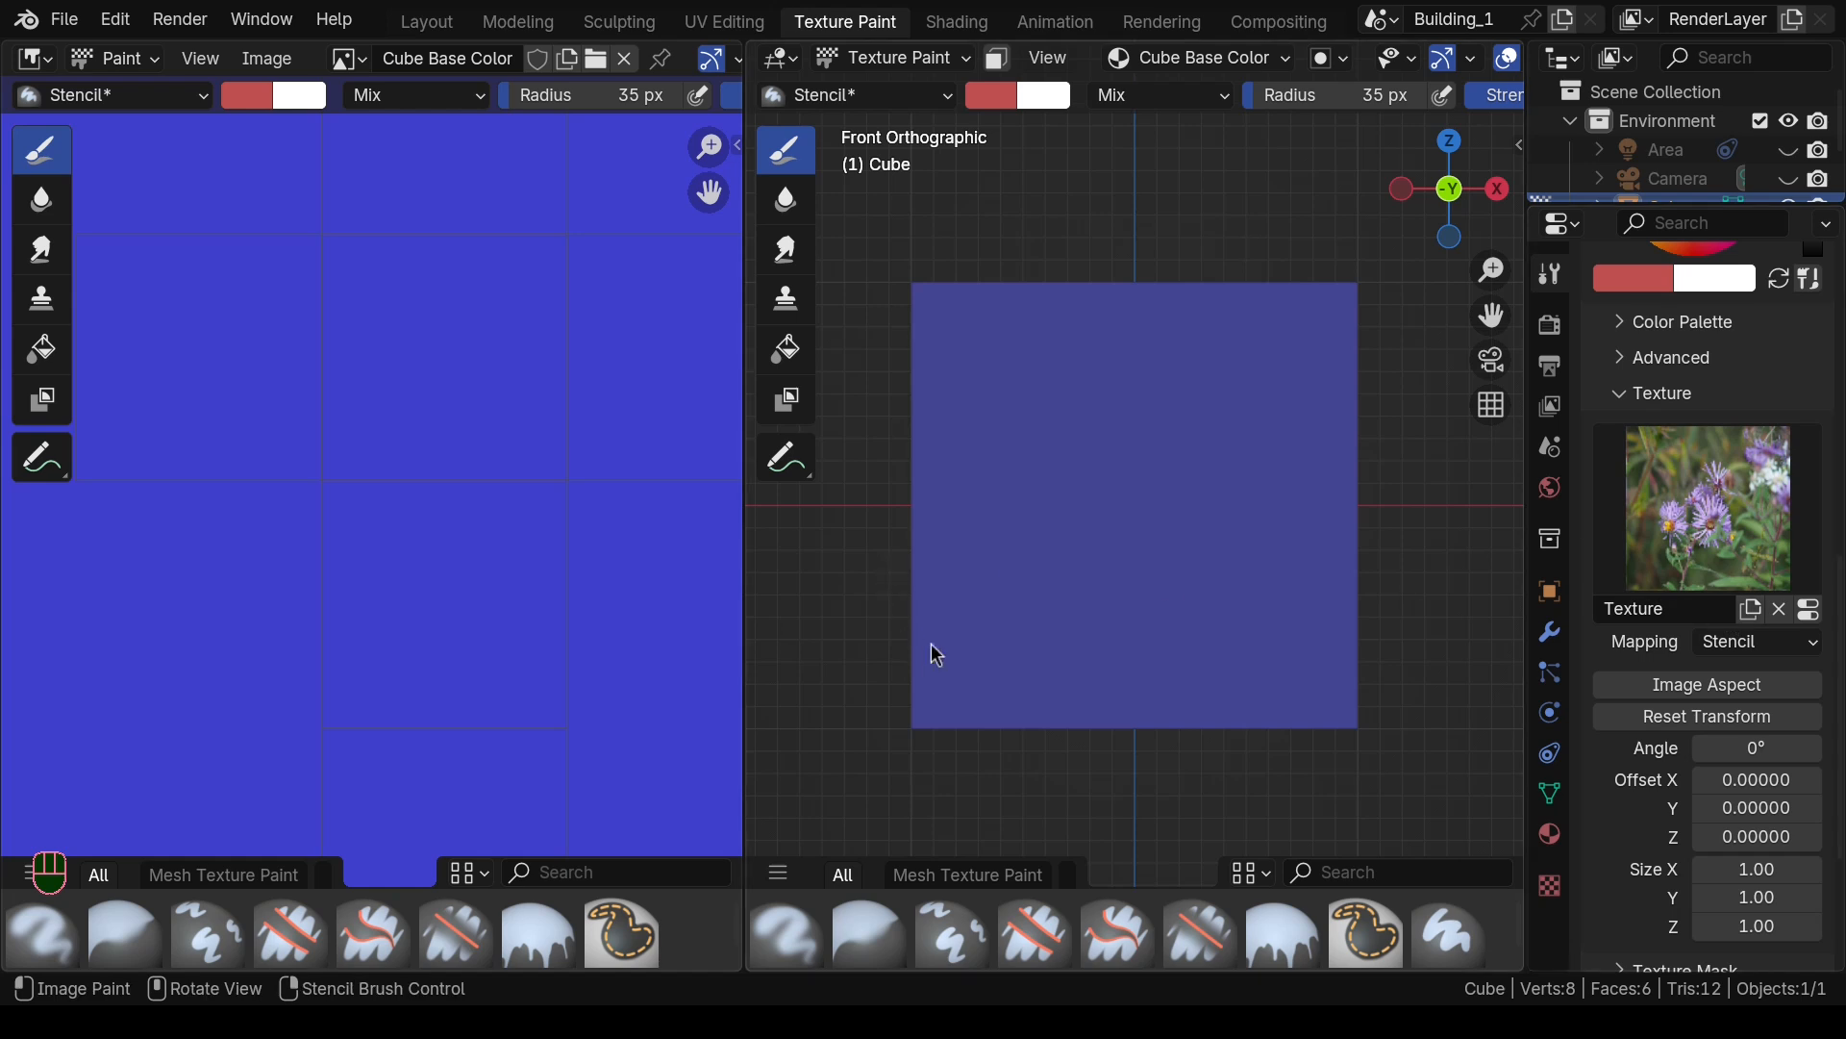
# Step: Enable the brush cursor display and set its texture overlay opacity to 49%
pyautogui.scroll(-5, 1784, 611)
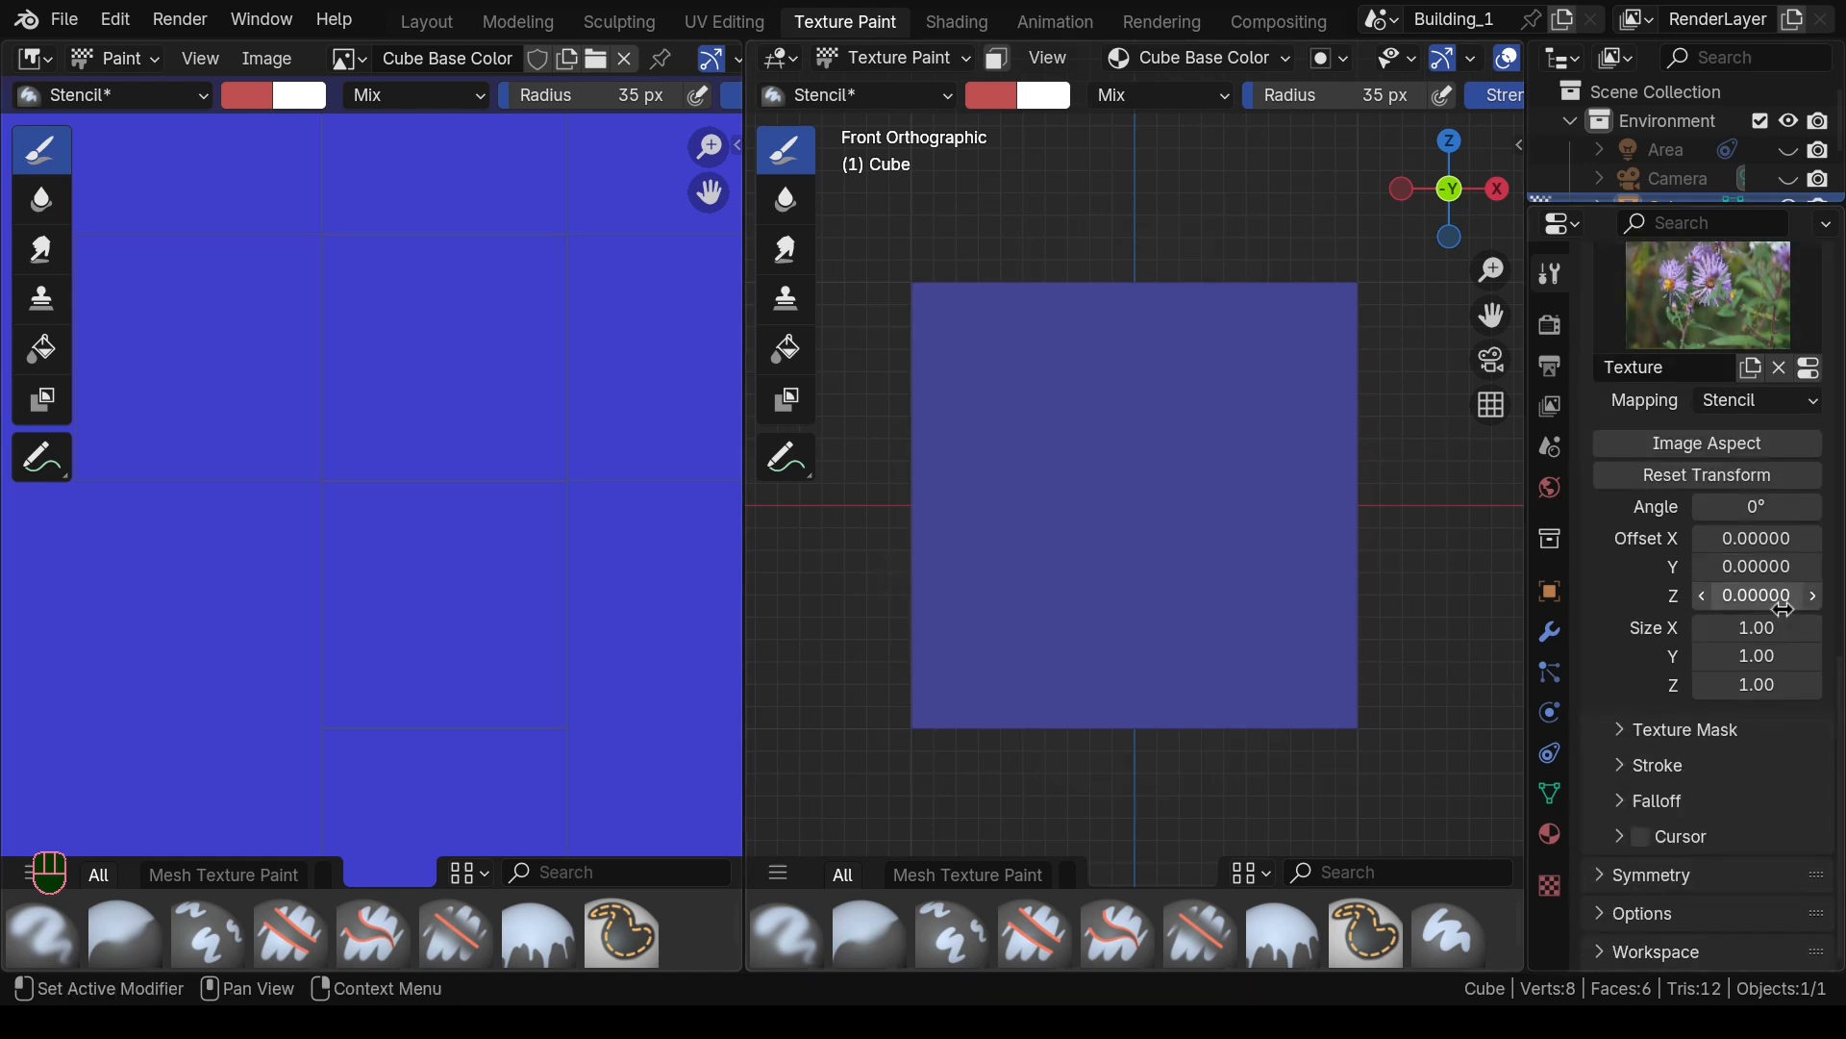
pyautogui.click(1643, 839)
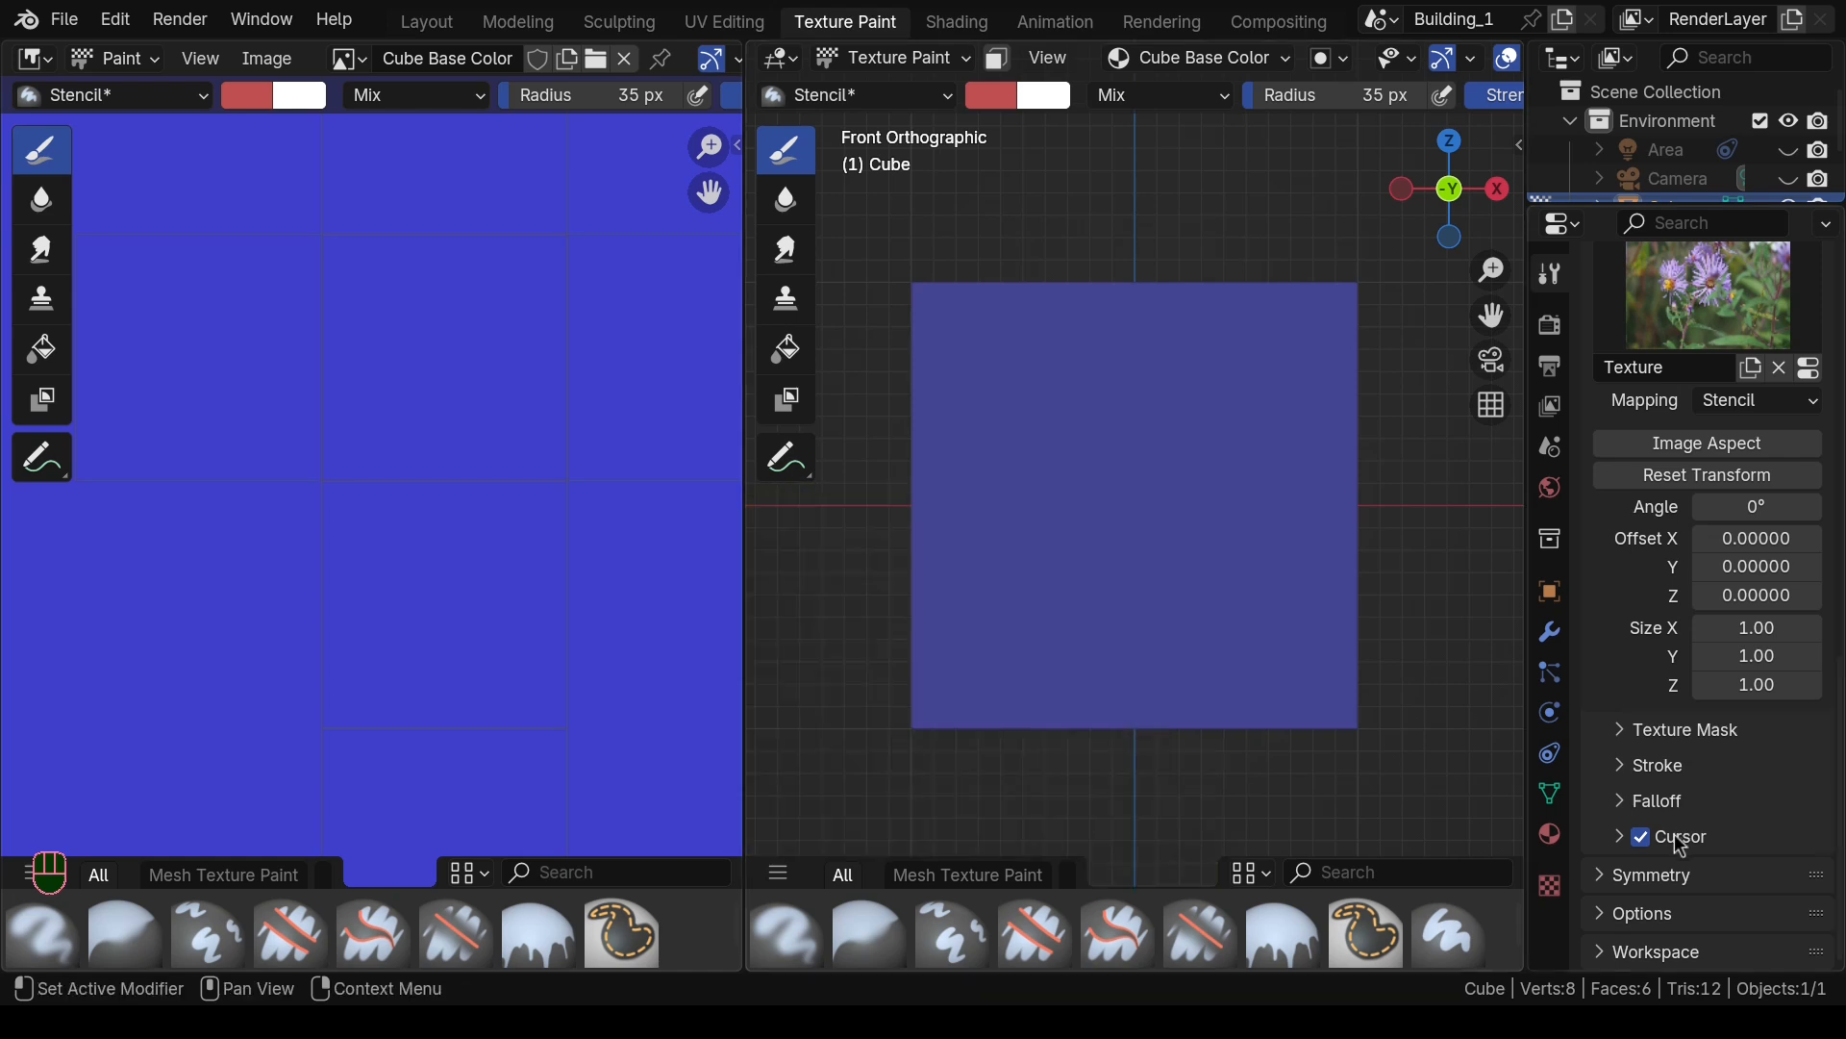
pyautogui.click(1624, 845)
pyautogui.scroll(-4, 1779, 837)
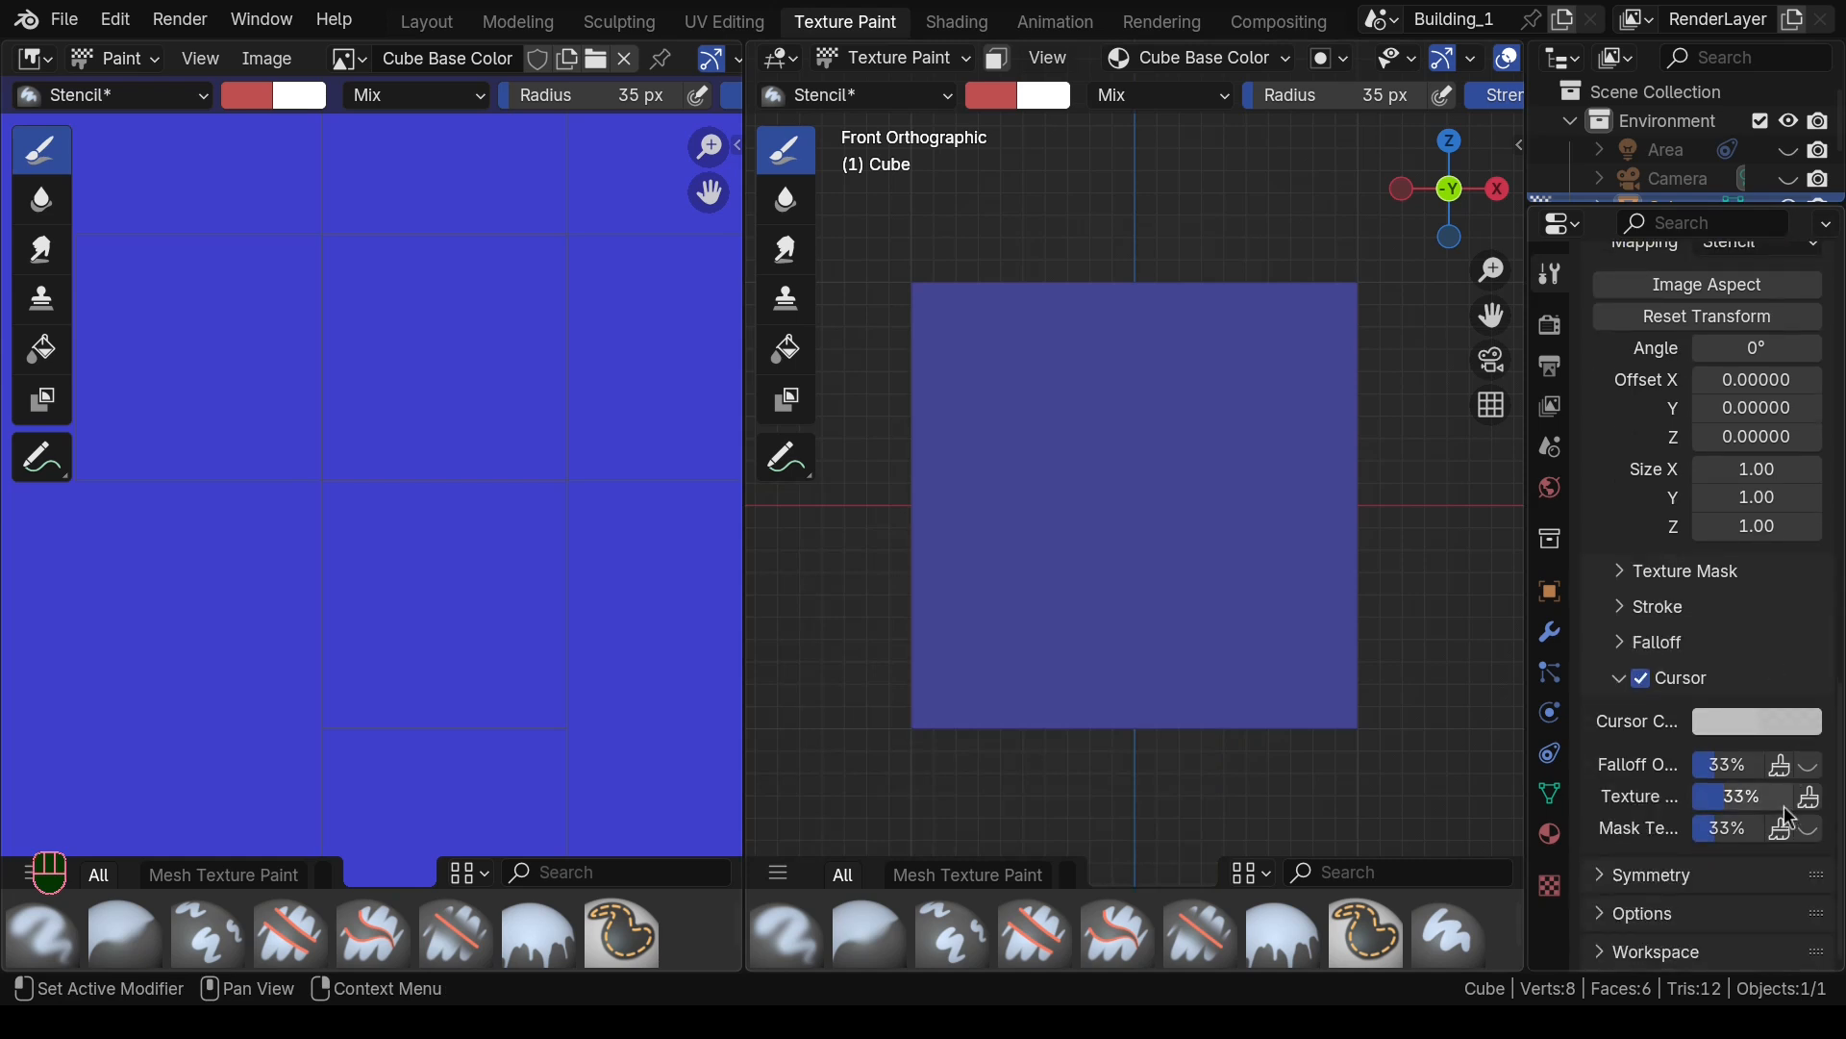
pyautogui.click(1725, 801)
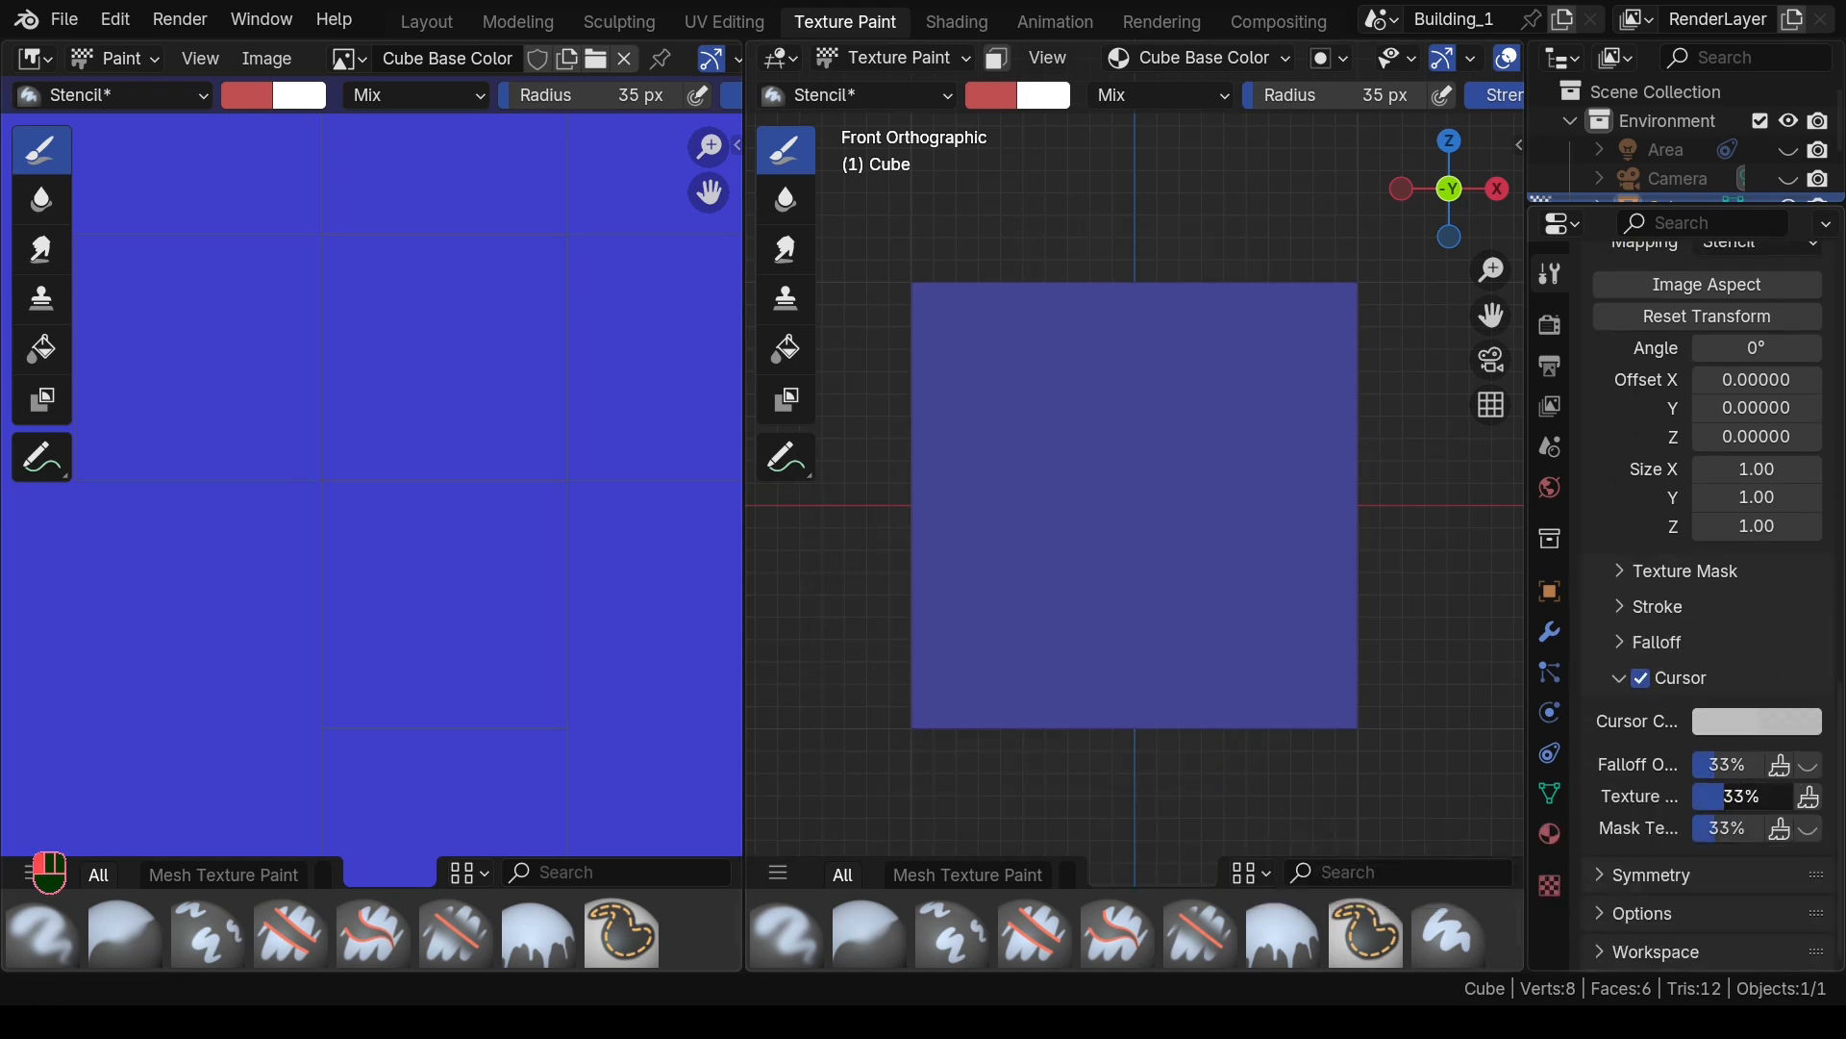
pyautogui.moveTo(1724, 801); pyautogui.dragTo(1794, 801)
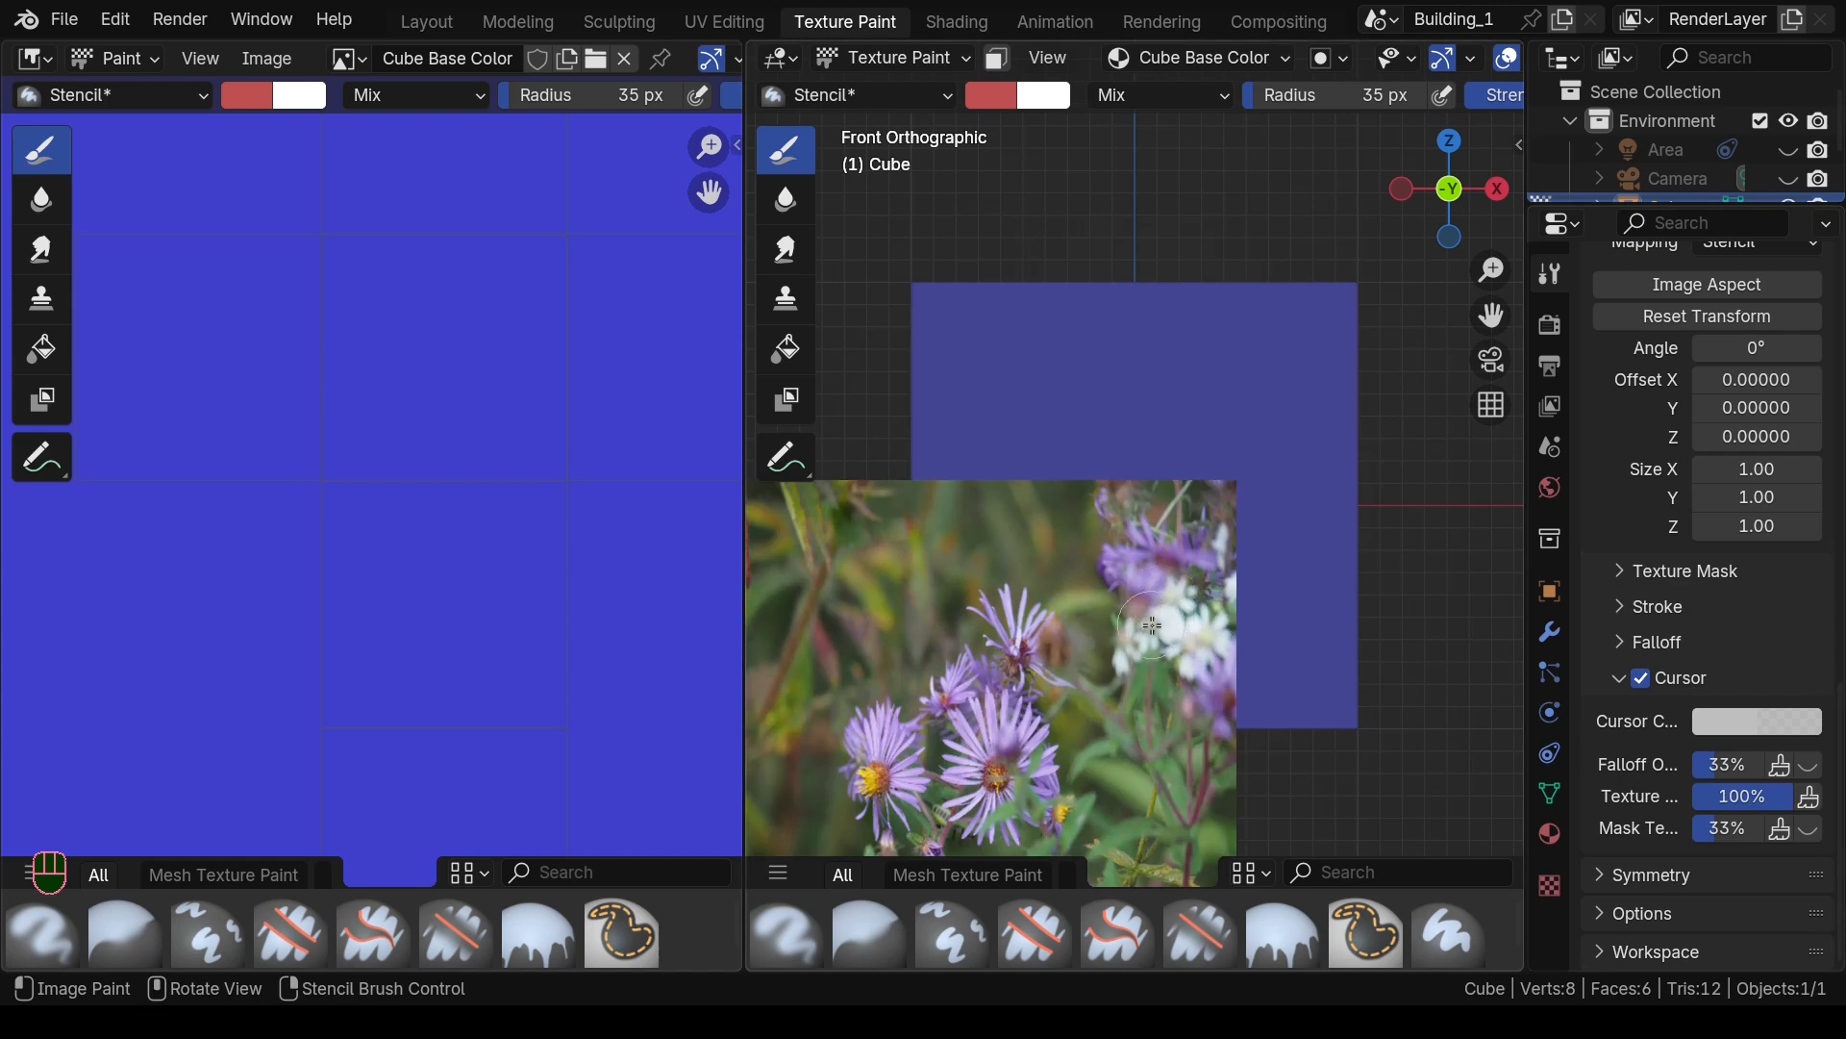
pyautogui.moveTo(1778, 798); pyautogui.dragTo(1729, 798)
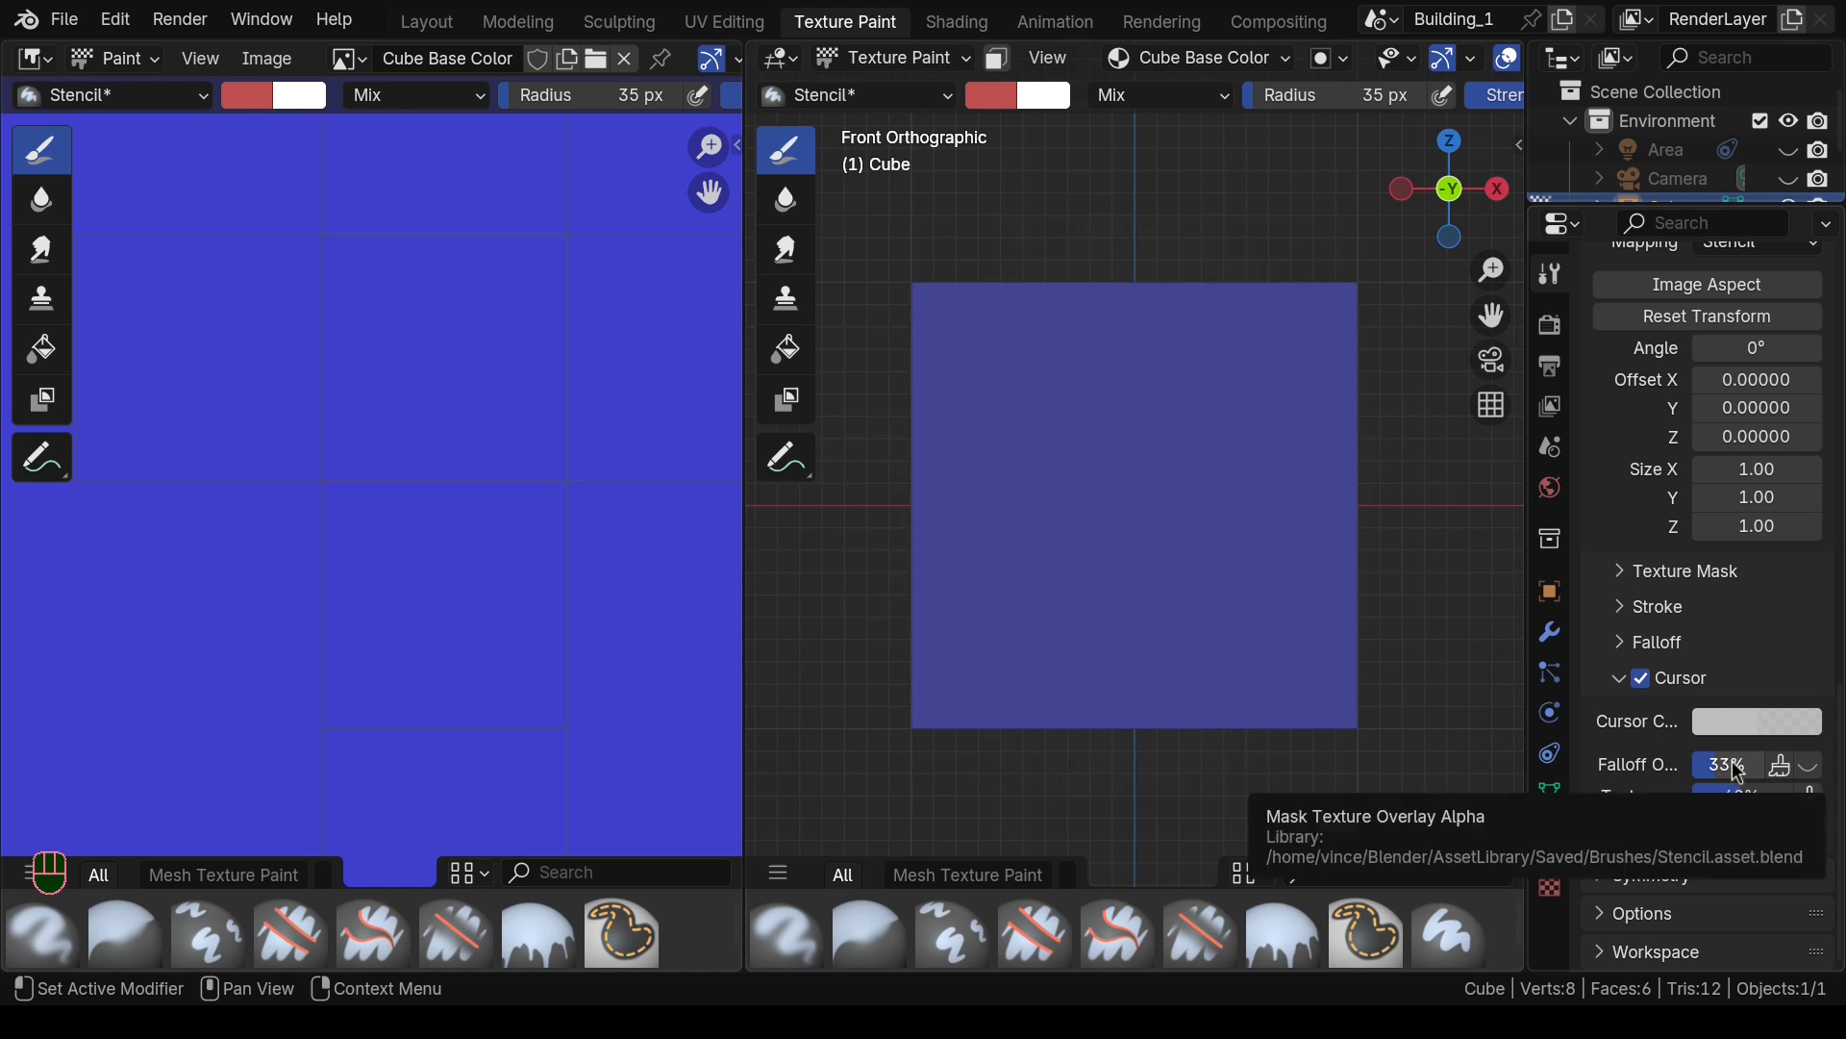
# Step: Change the brush falloff curve to the flat, full-strength preset
pyautogui.click(1627, 644)
pyautogui.scroll(-3, 1694, 755)
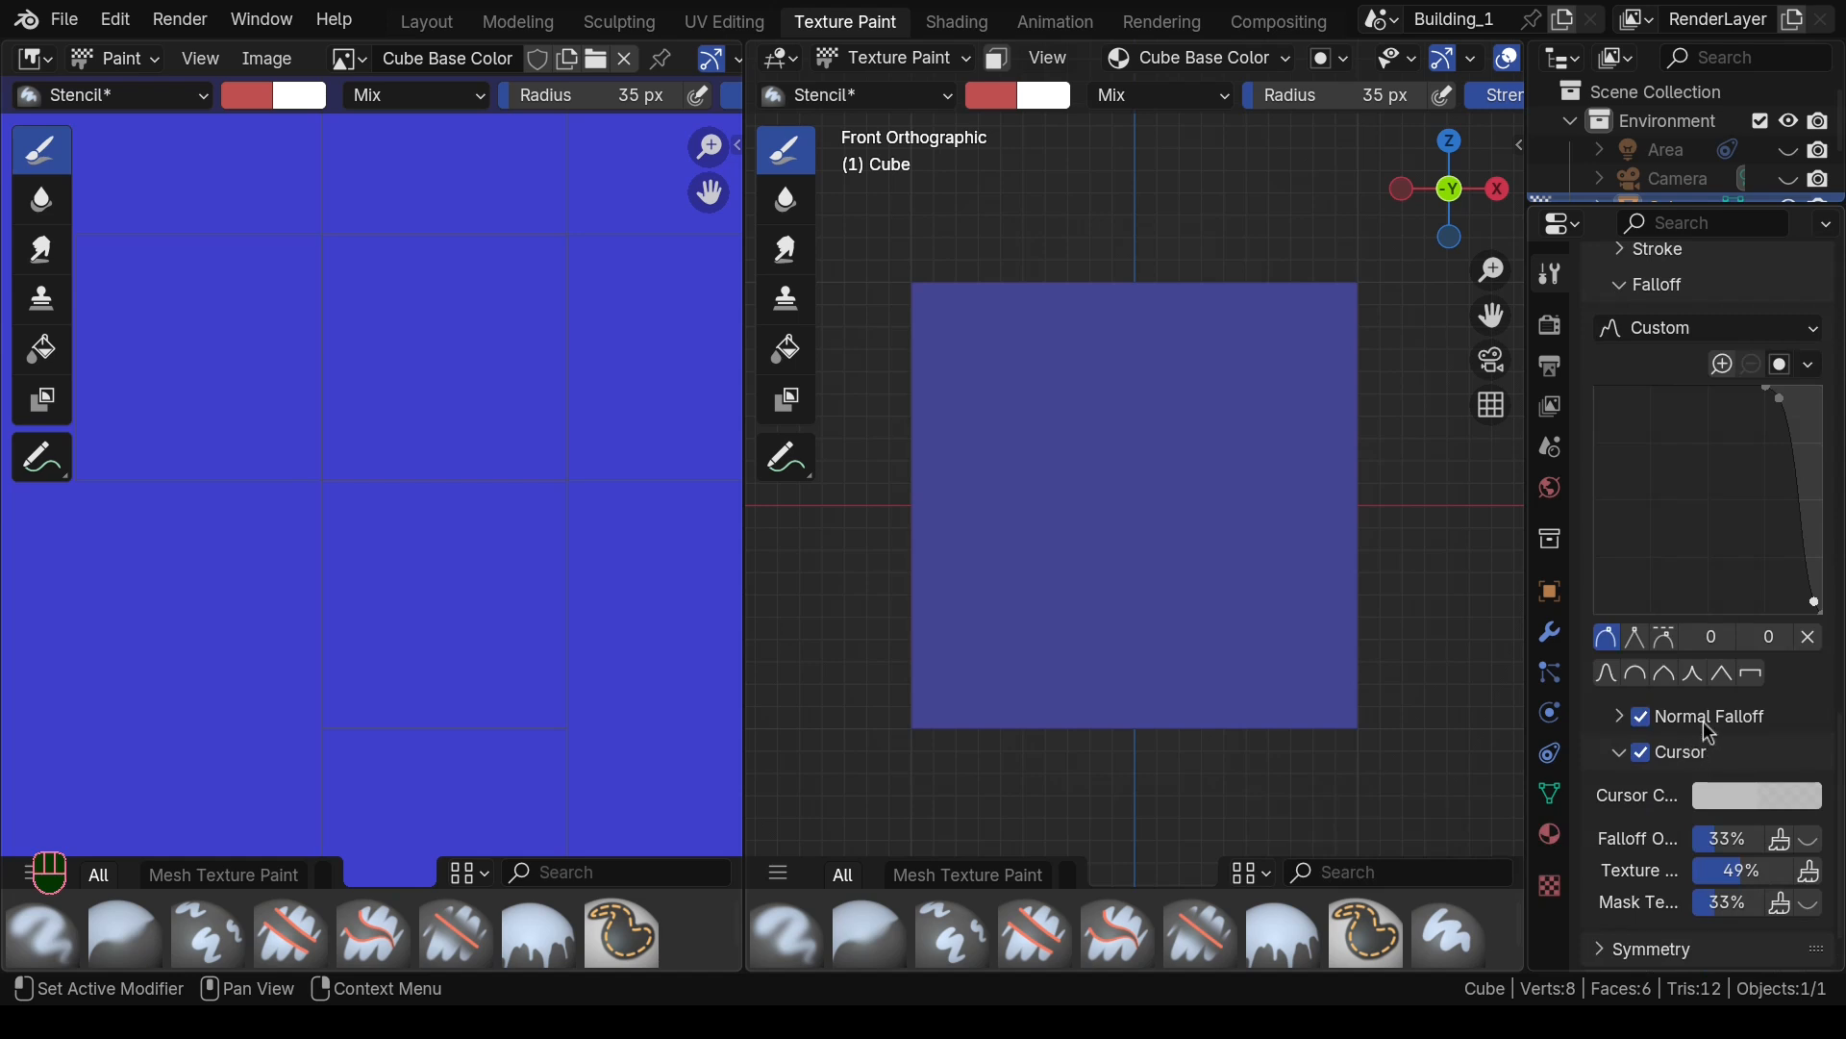
pyautogui.click(1750, 676)
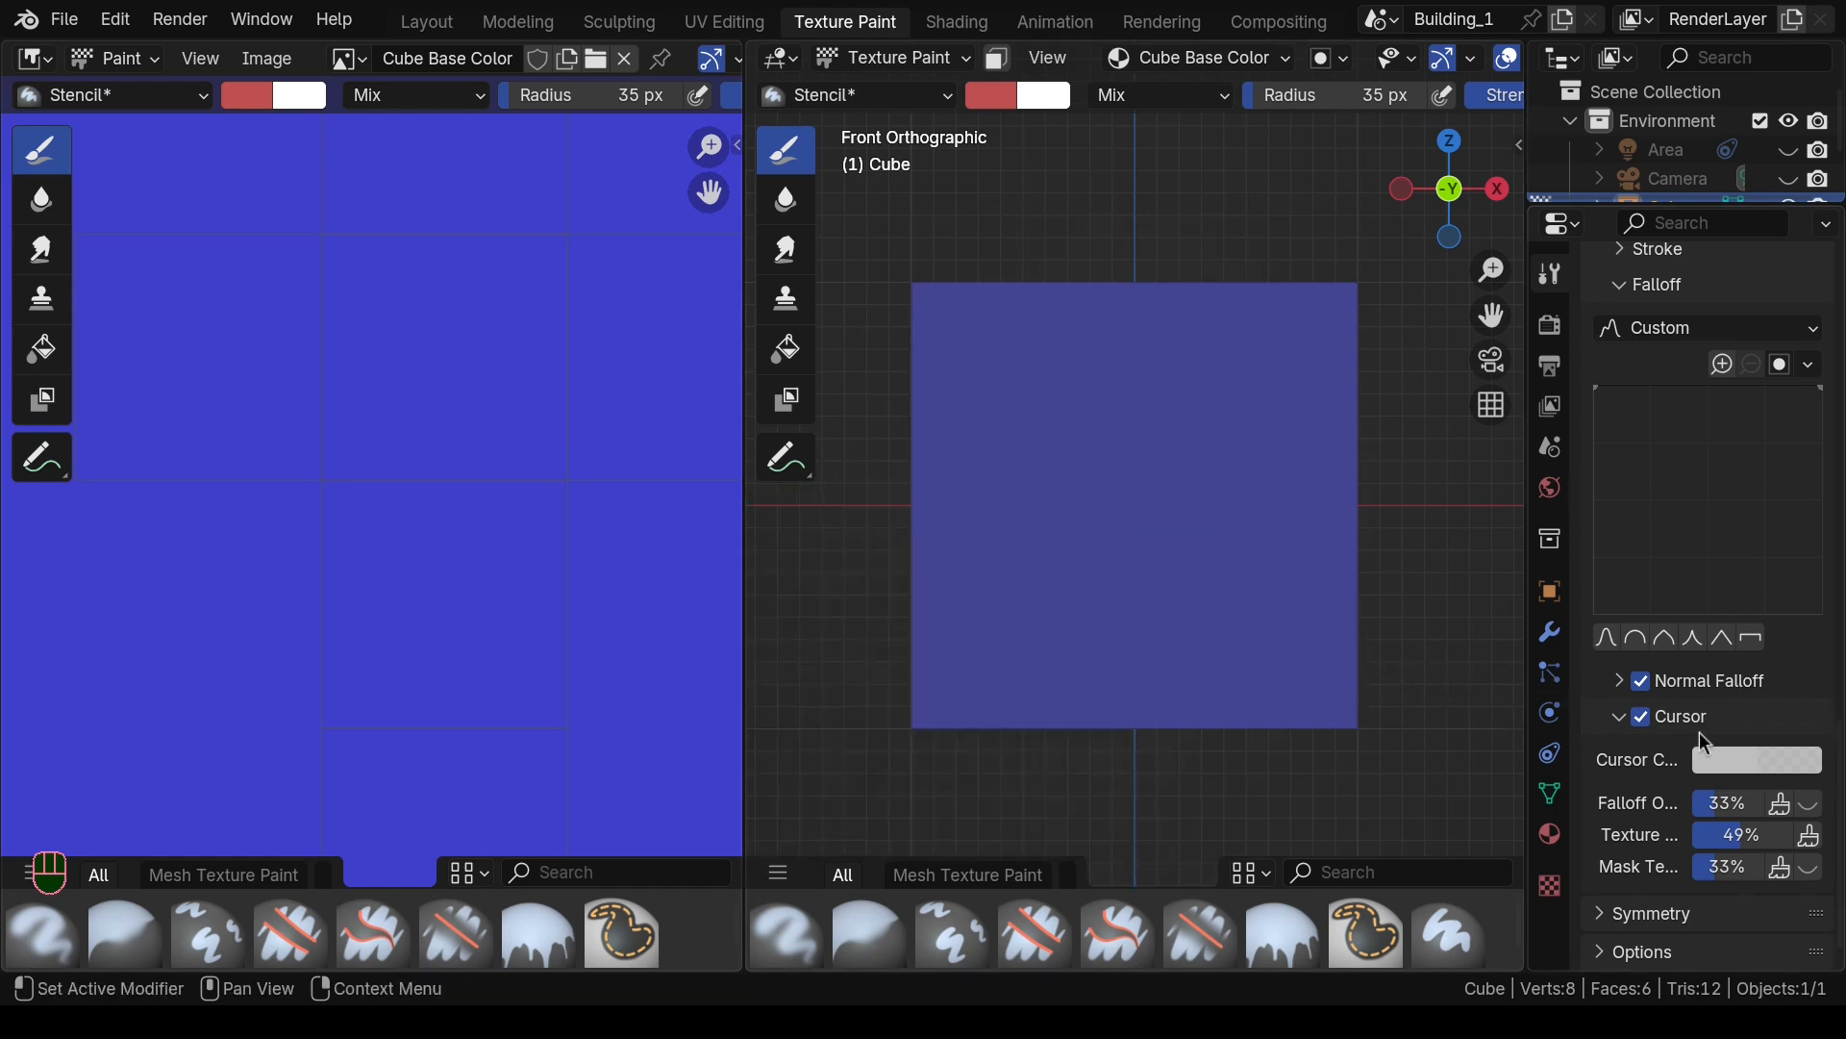
# Step: Turn off backface culling in the texture paint options while keeping Occlude enabled
pyautogui.scroll(-1, 1705, 742)
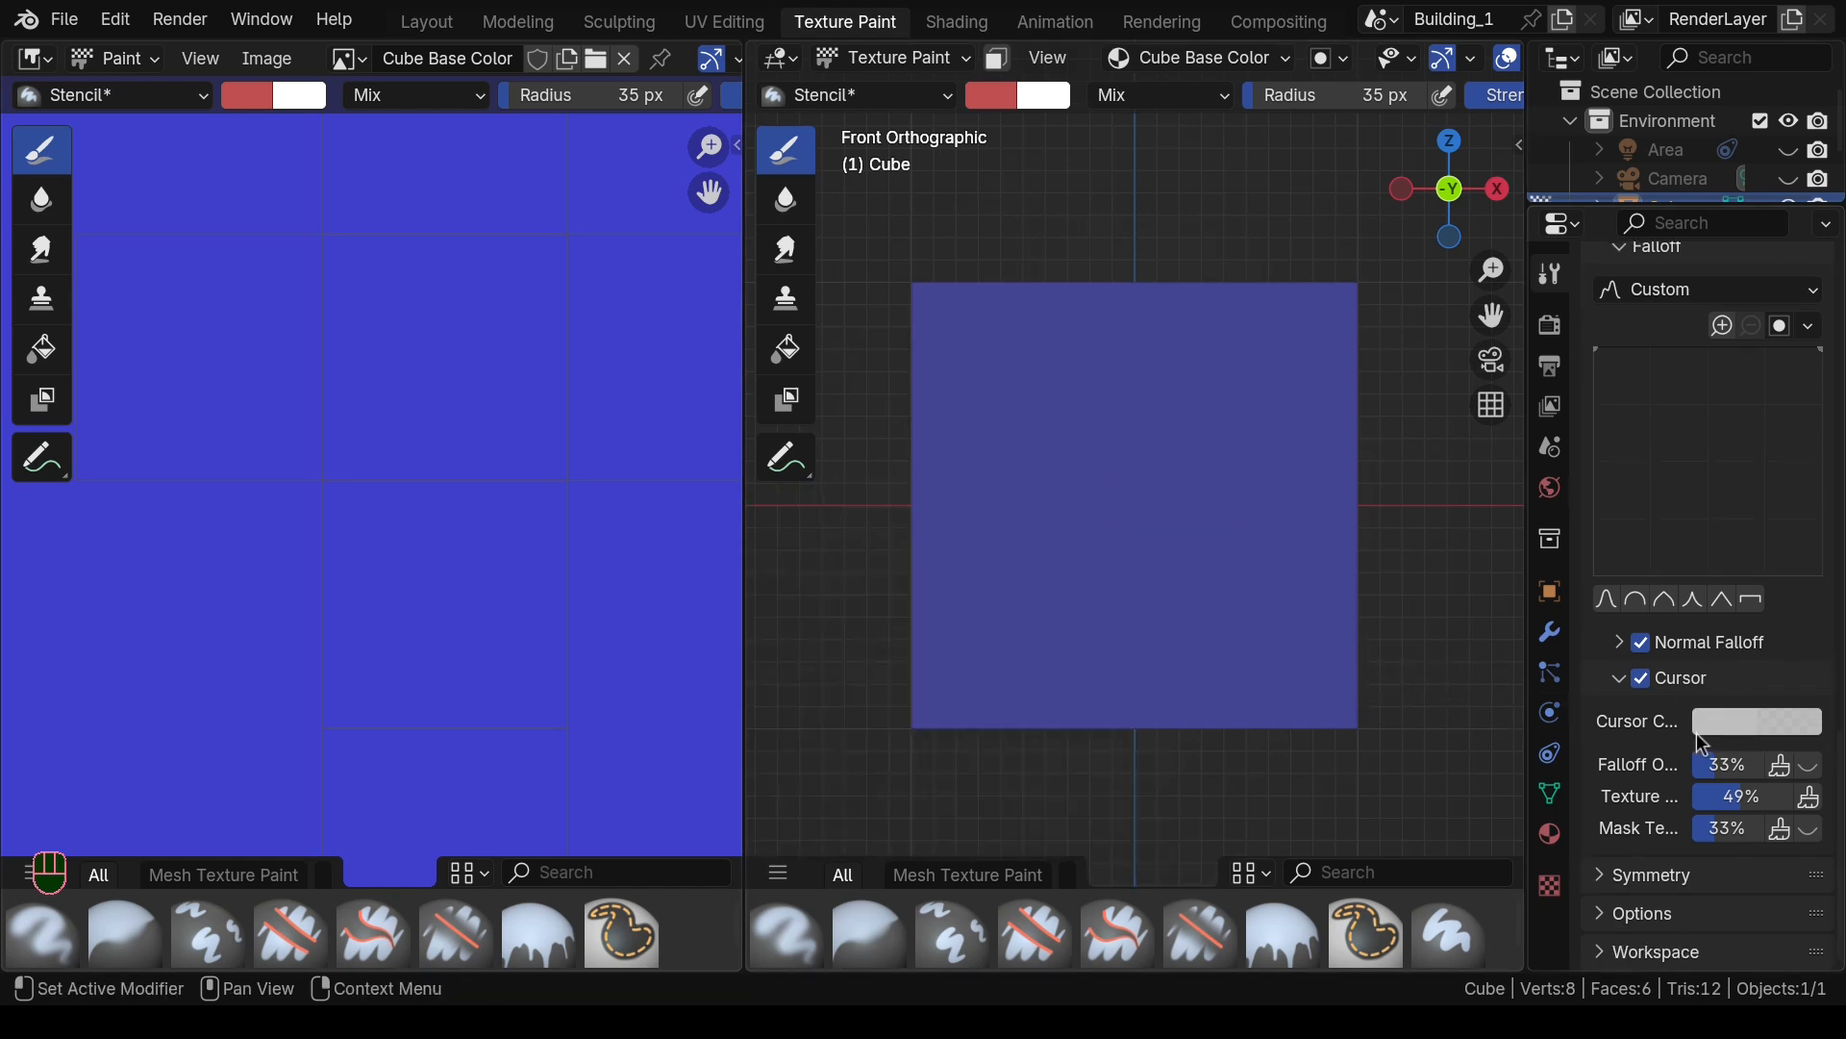
pyautogui.click(1607, 919)
pyautogui.scroll(-4, 1635, 899)
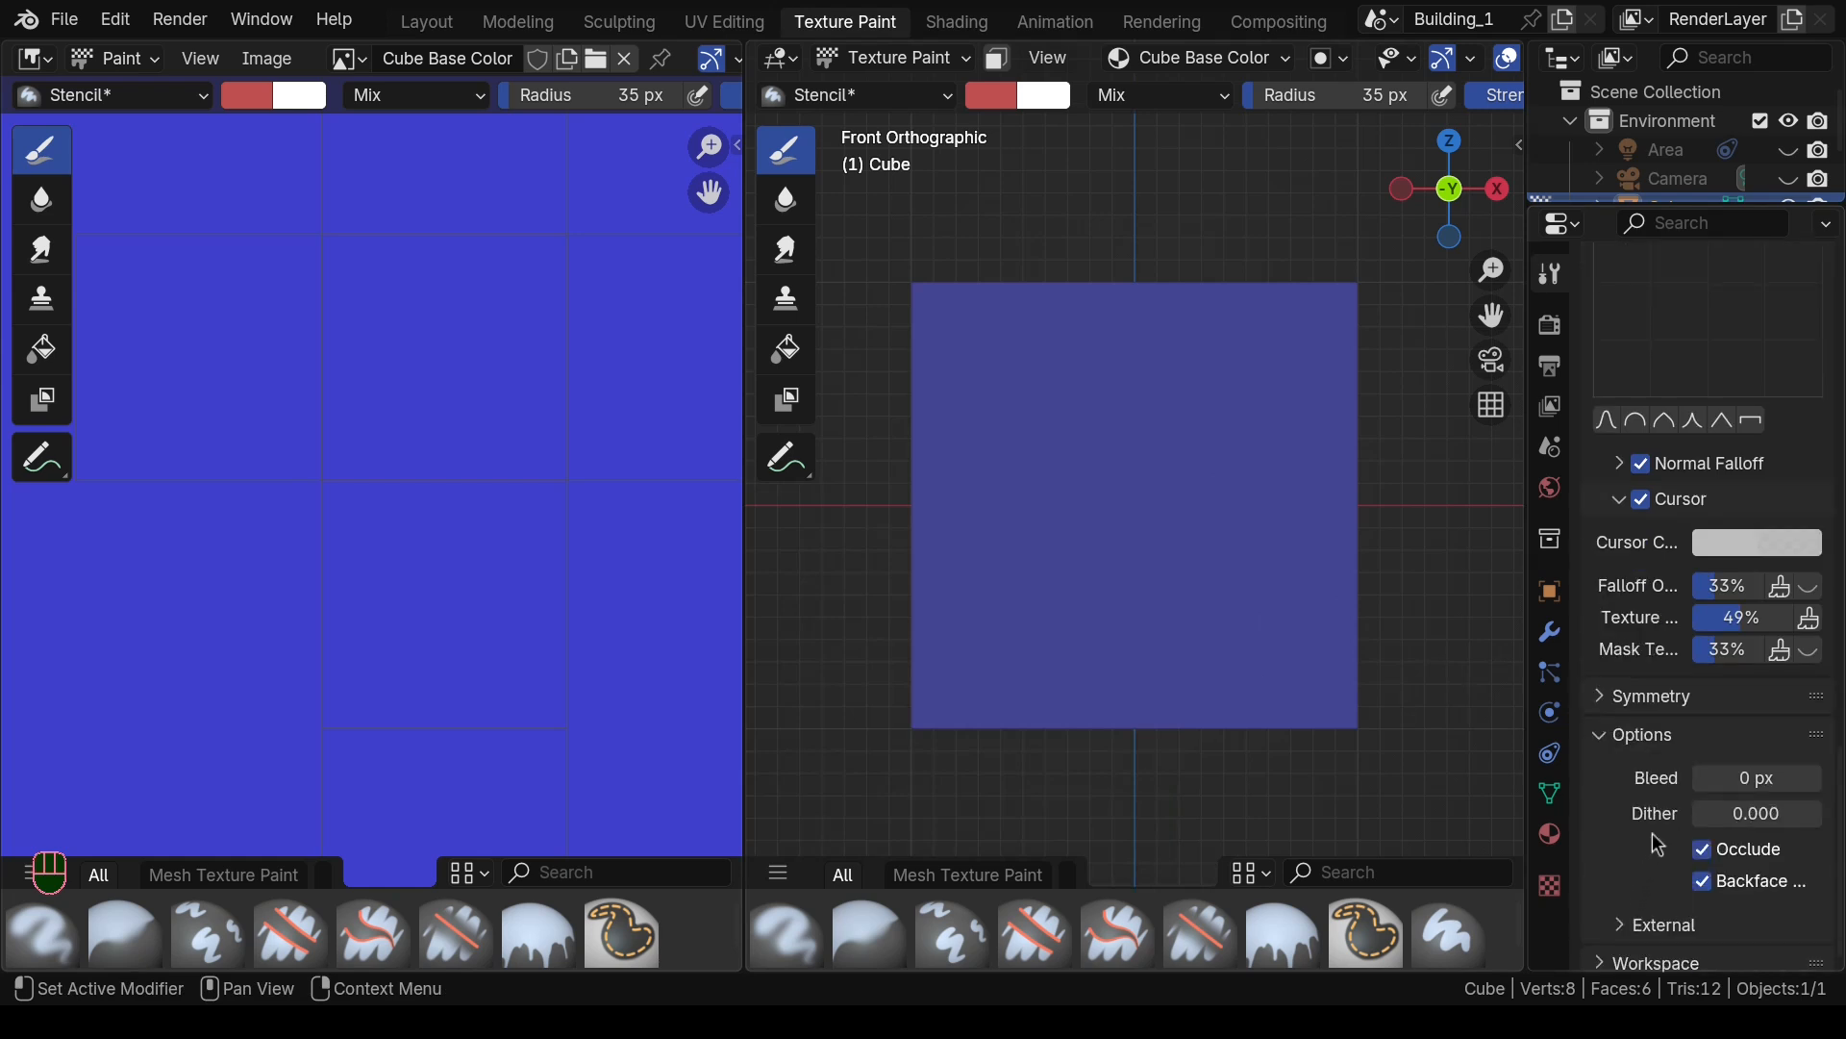
pyautogui.click(1704, 882)
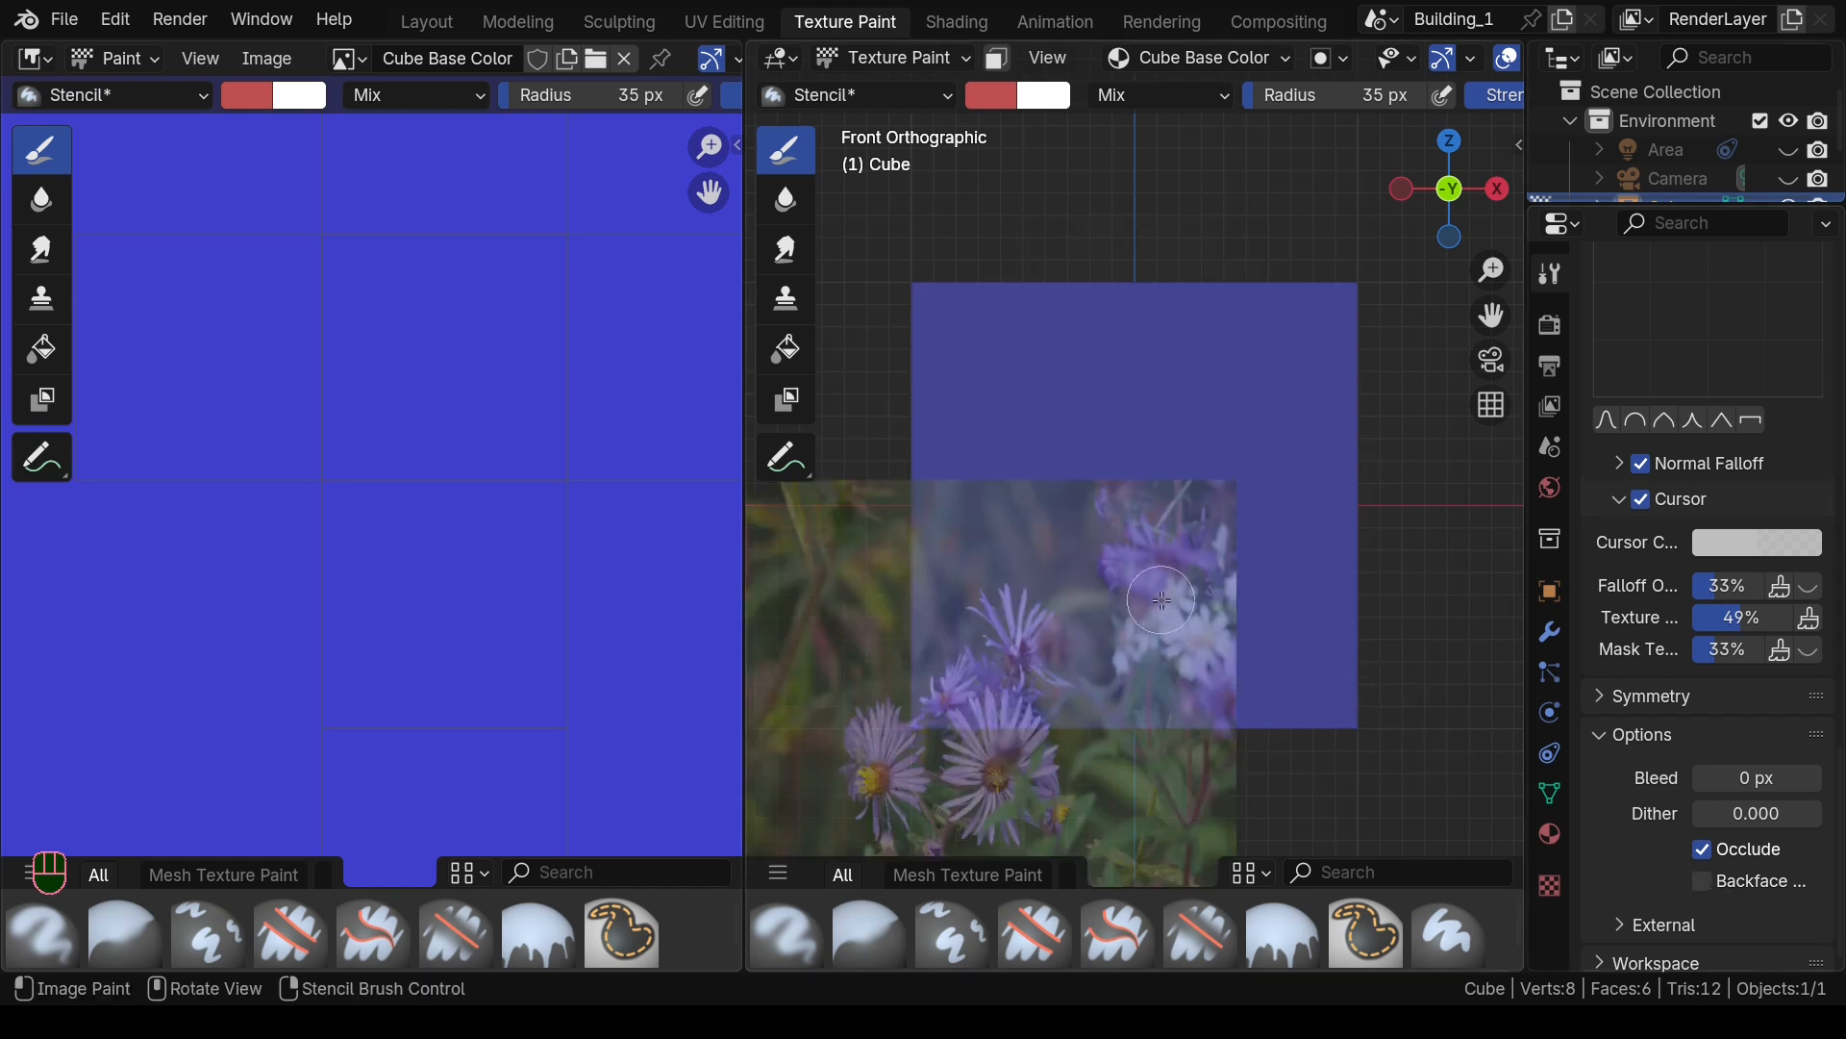
# Step: Move the stencil image over the cube's front face and set the brush radius to about 140 px
pyautogui.moveTo(1161, 600)
pyautogui.mouseDown(button='right')
pyautogui.moveTo(1228, 582)
pyautogui.moveTo(1310, 364)
pyautogui.moveTo(1291, 379)
pyautogui.moveTo(1324, 399)
pyautogui.moveTo(1301, 380)
pyautogui.mouseUp(button='right')
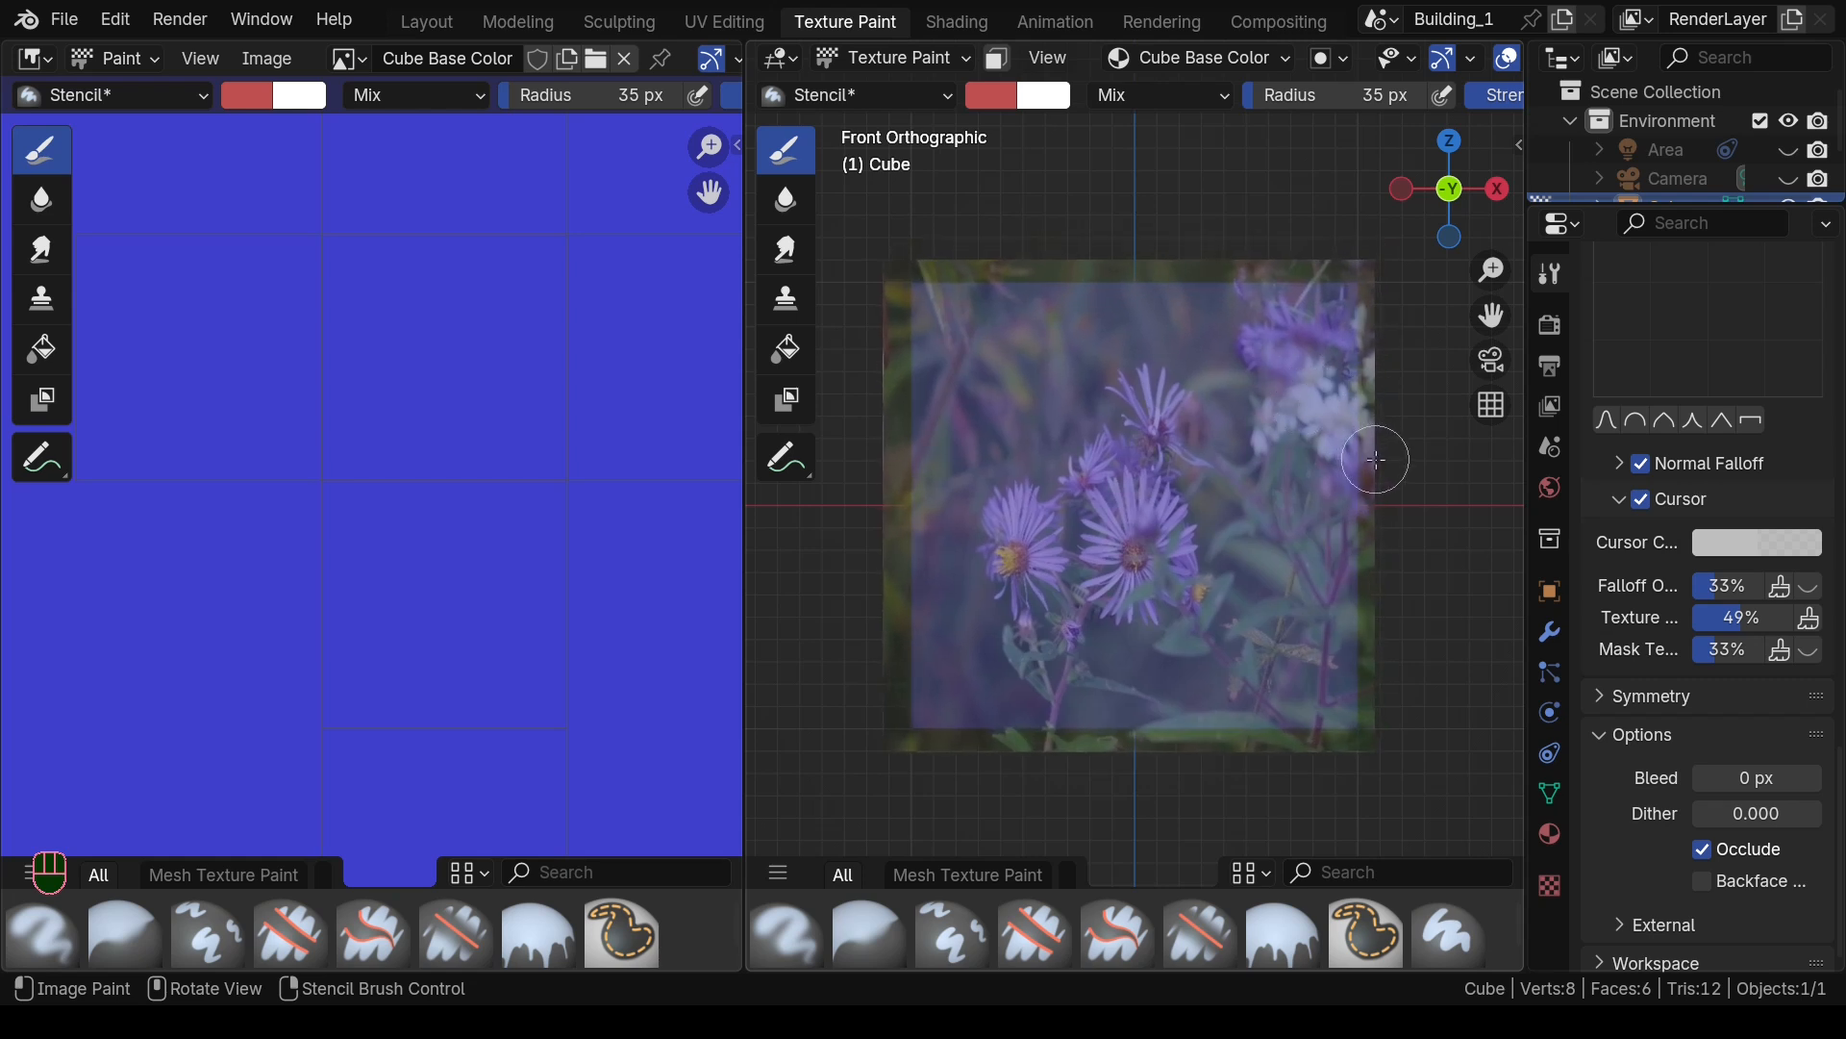
pyautogui.press('f')
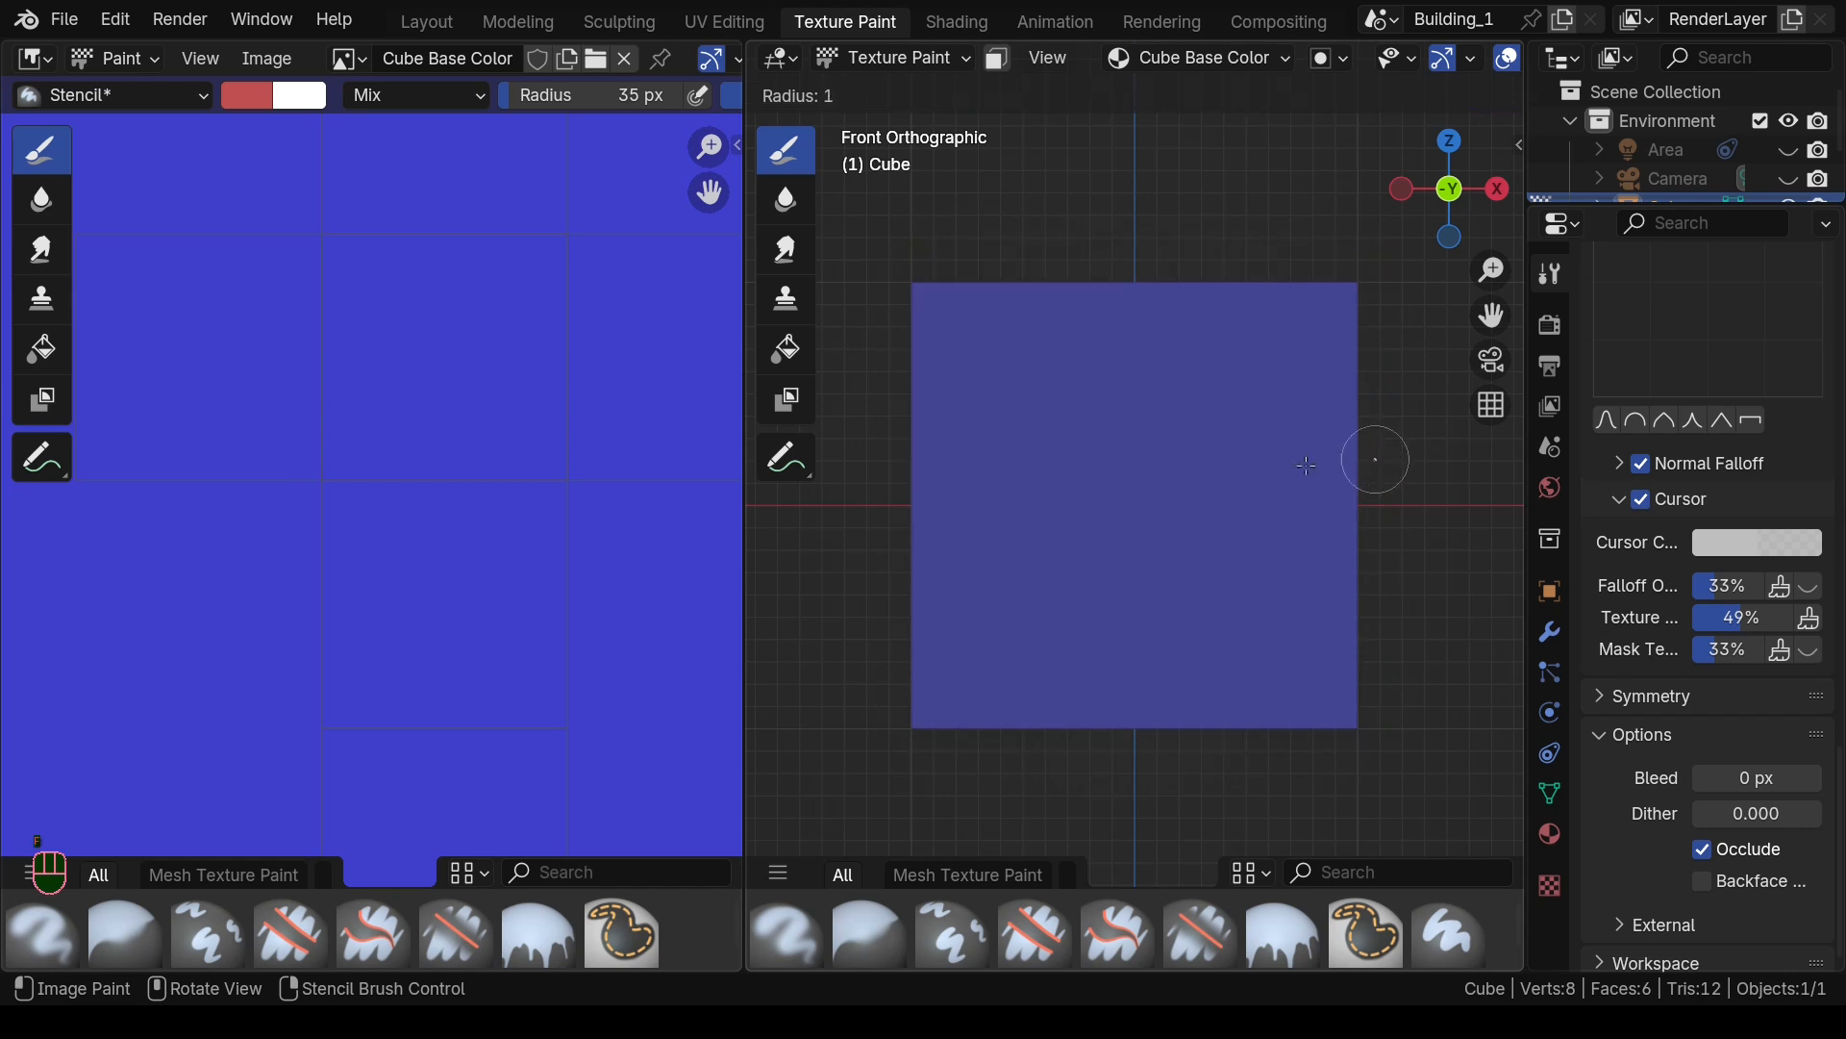
pyautogui.press('Escape')
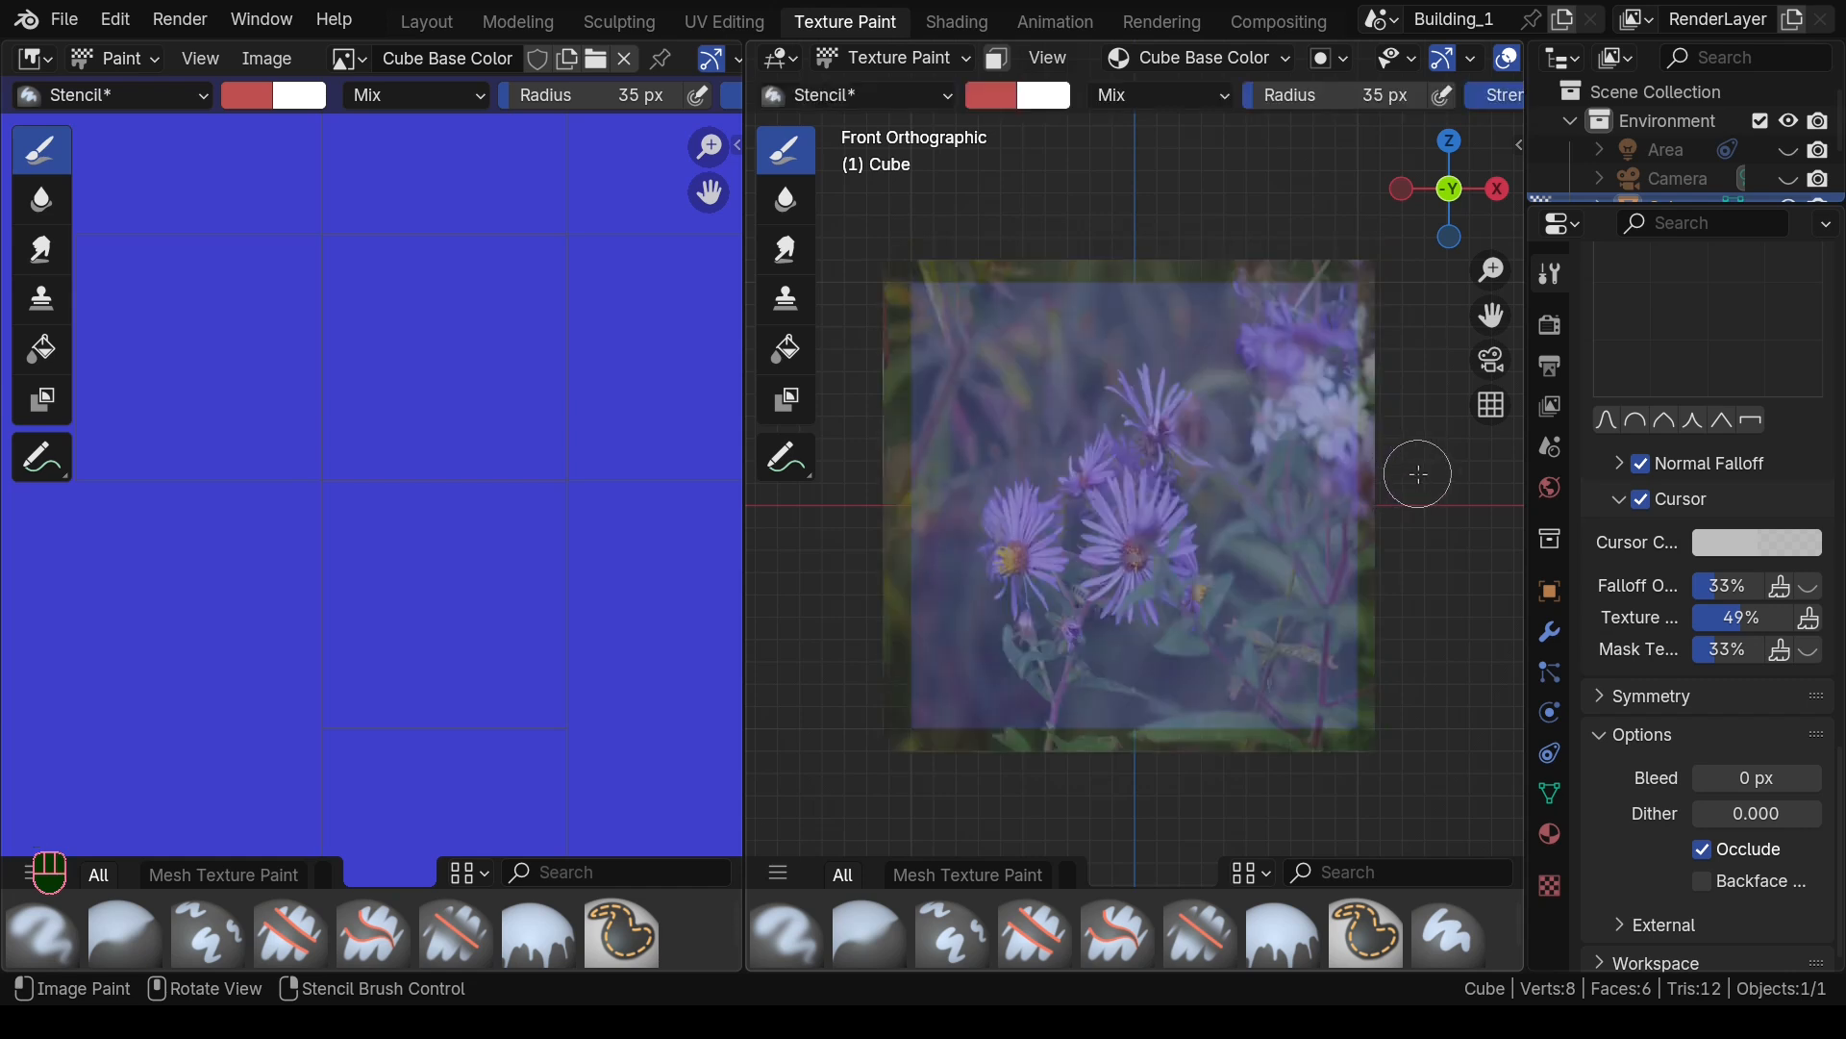
pyautogui.press('f')
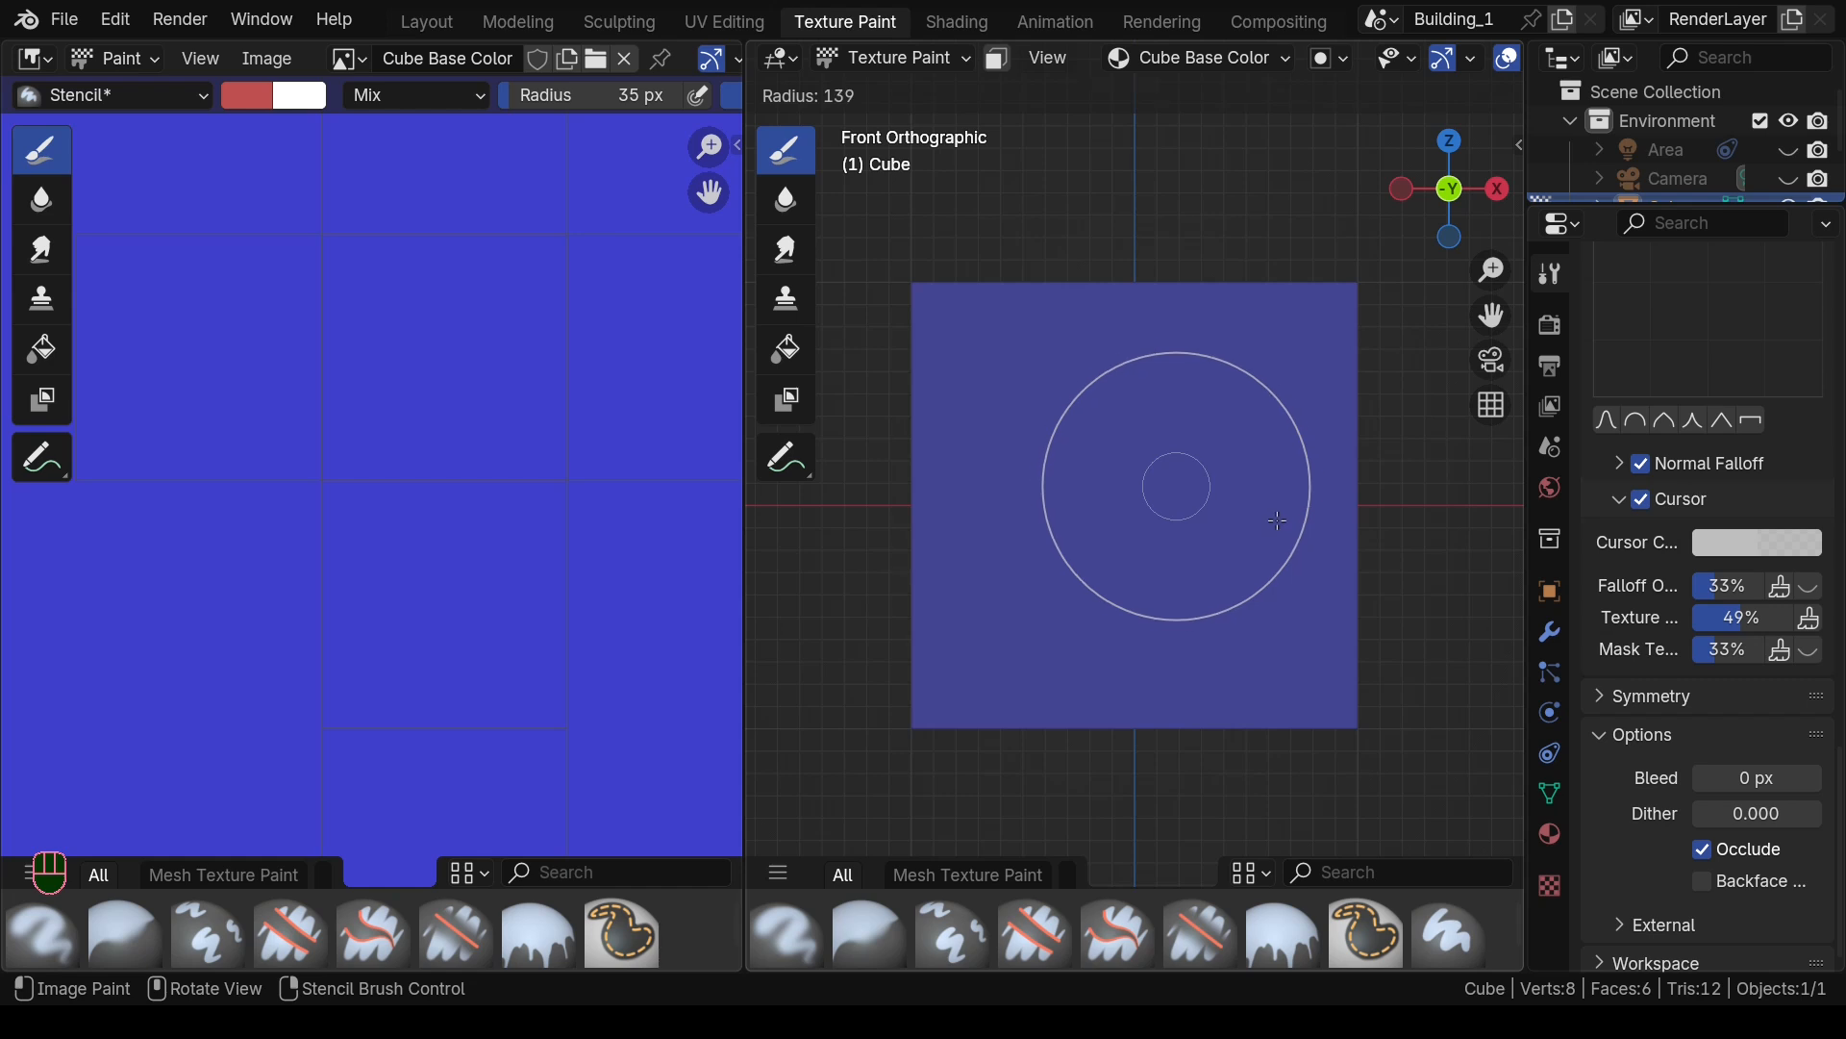
pyautogui.click(1278, 519)
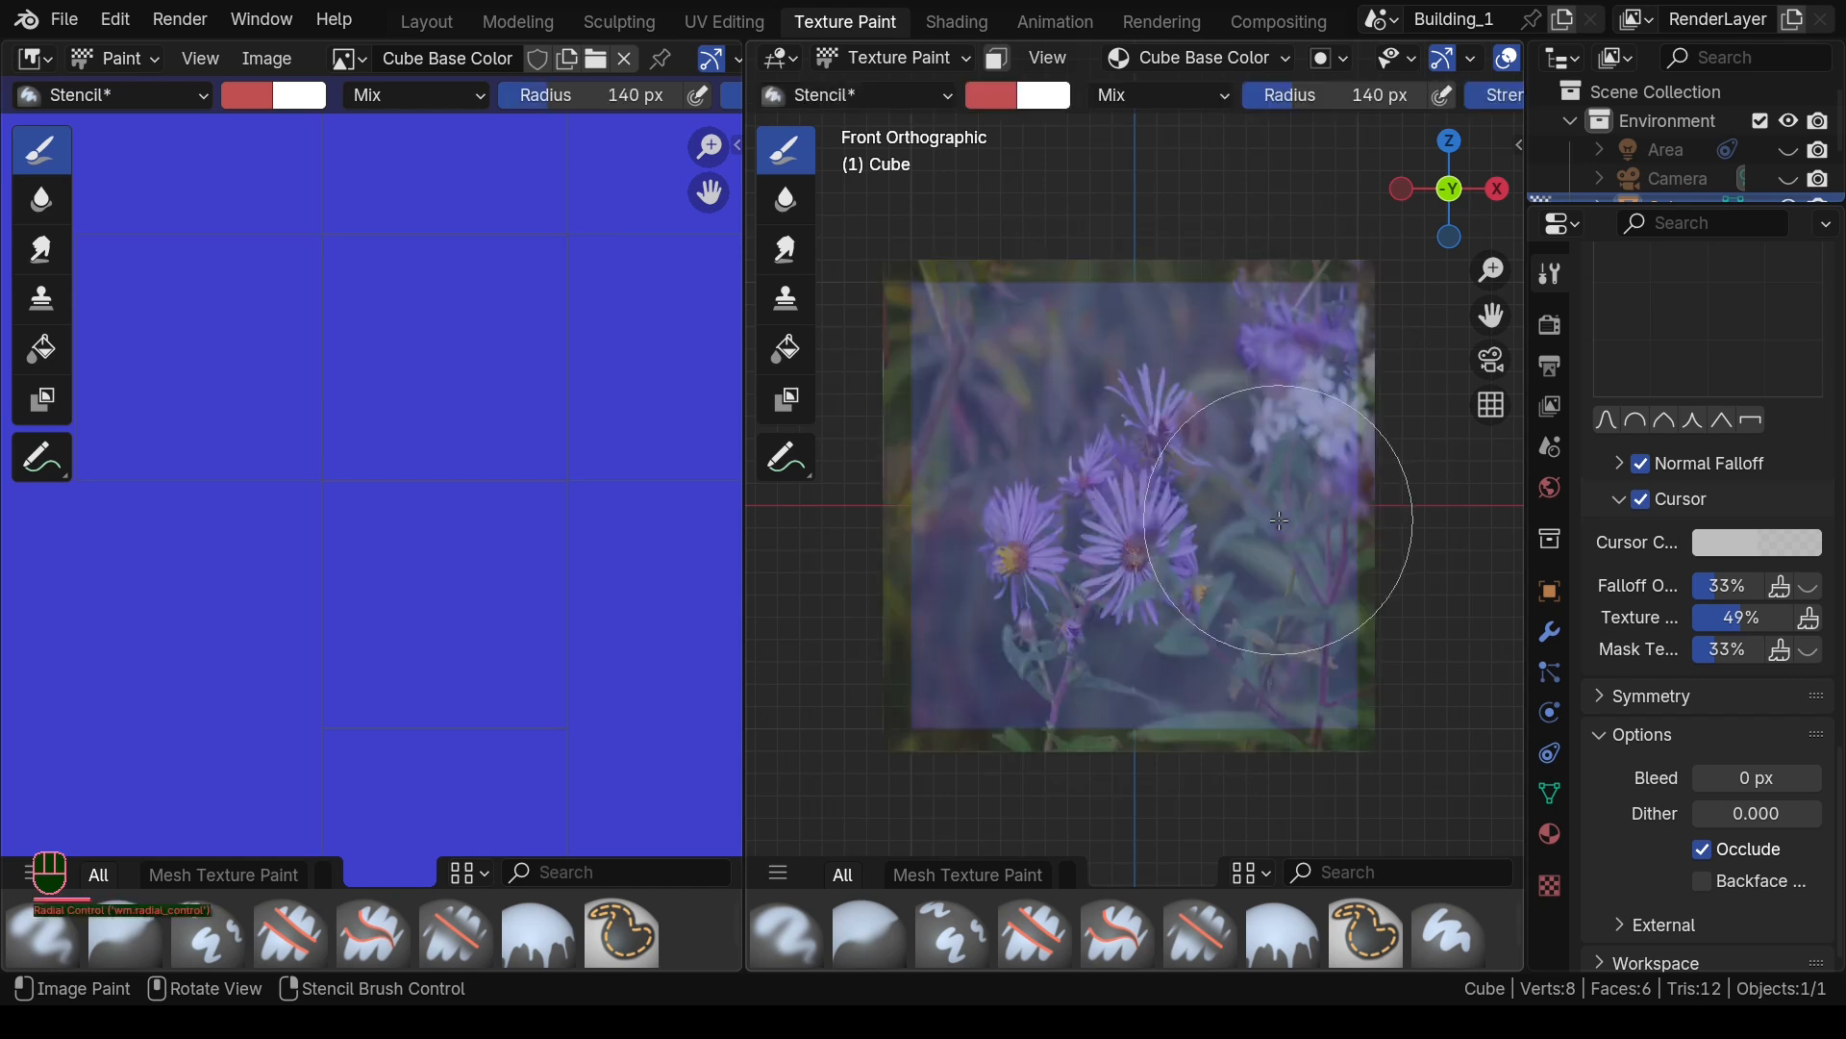
# Step: Paint the stencil image down one side of the front face, then enlarge the brush radius to about 383 px and cover the rest
pyautogui.moveTo(1317, 363); pyautogui.dragTo(1305, 699)
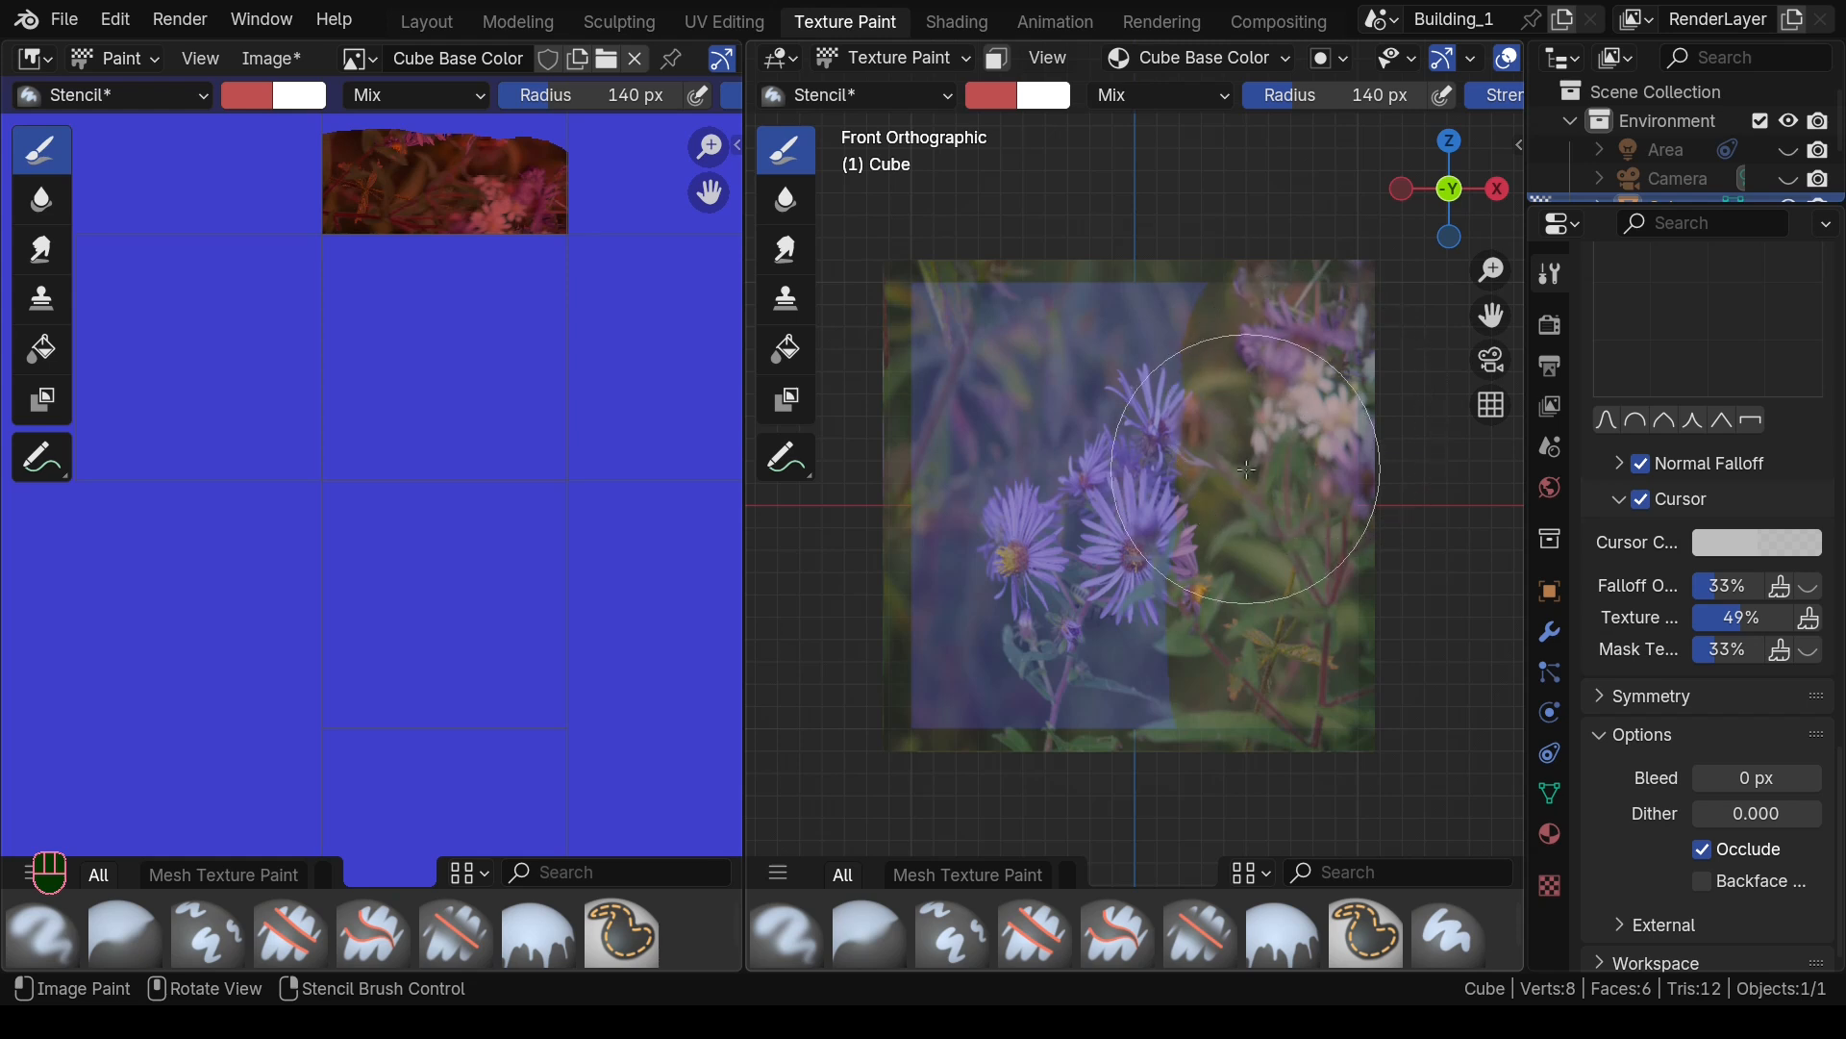
pyautogui.press('f')
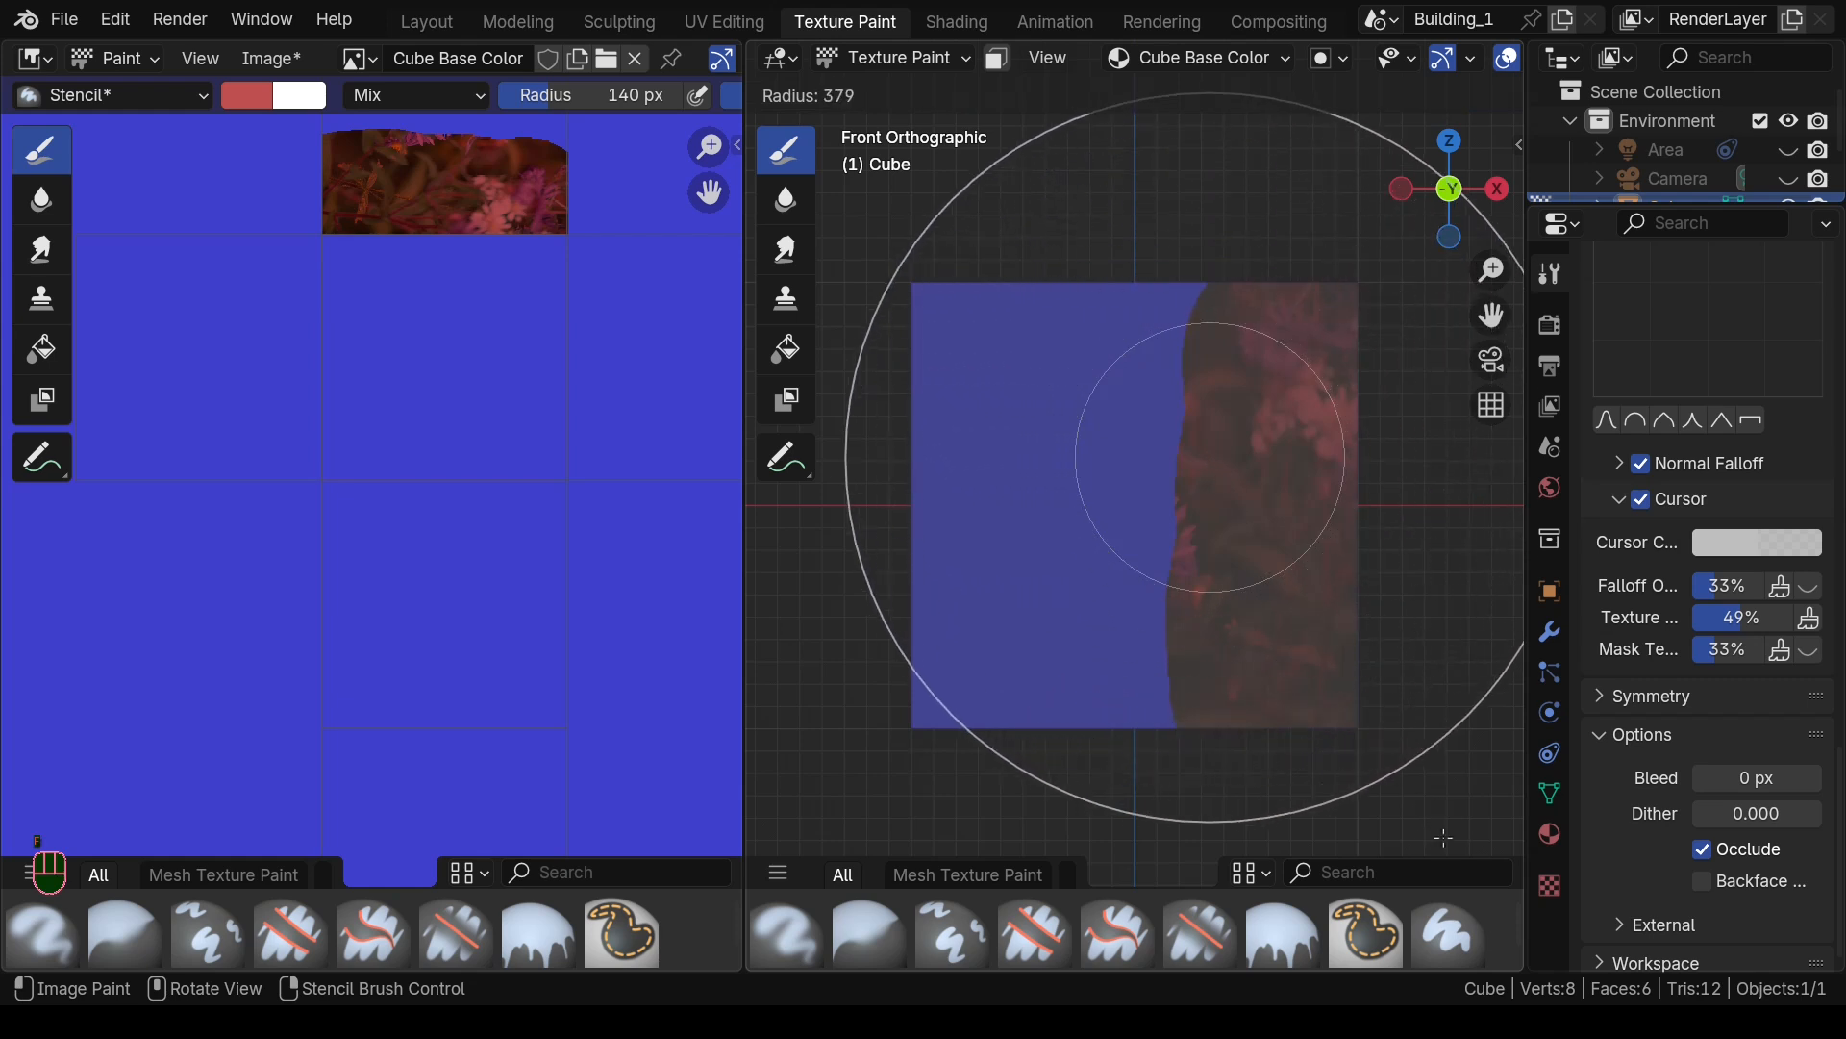
pyautogui.click(1414, 774)
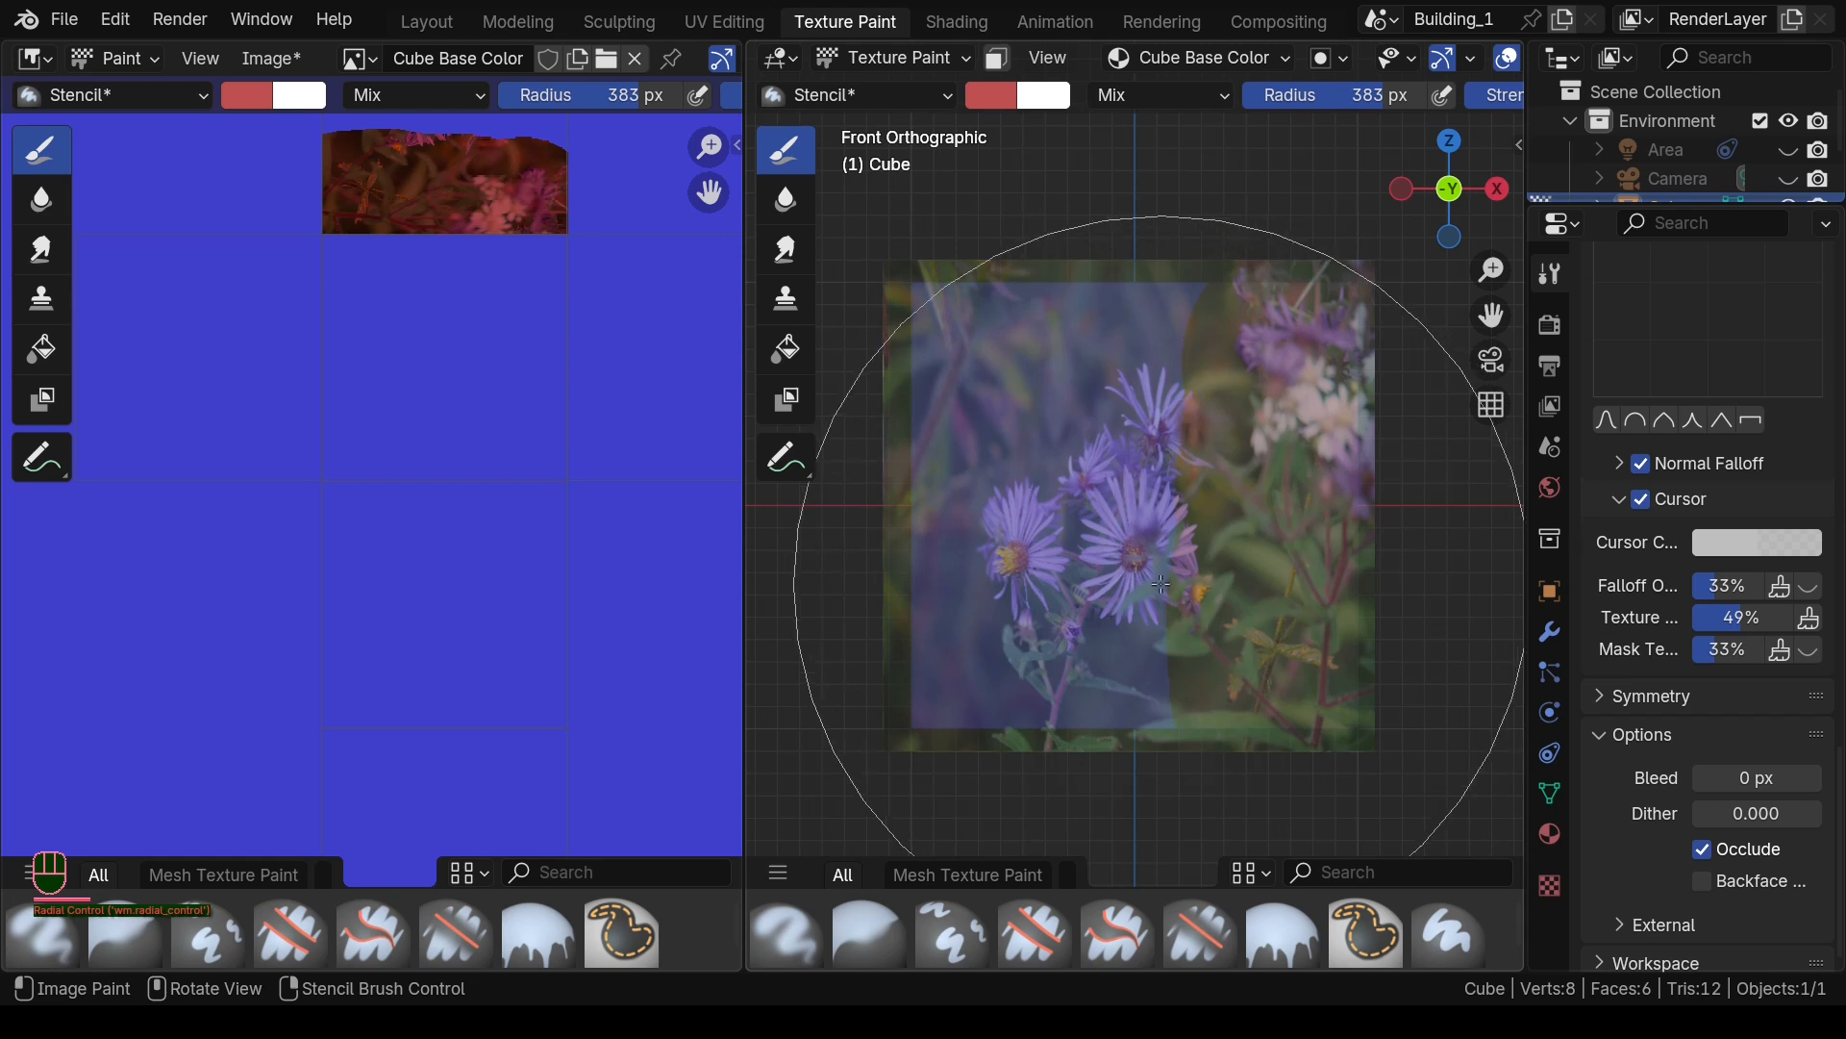
pyautogui.click(1118, 503)
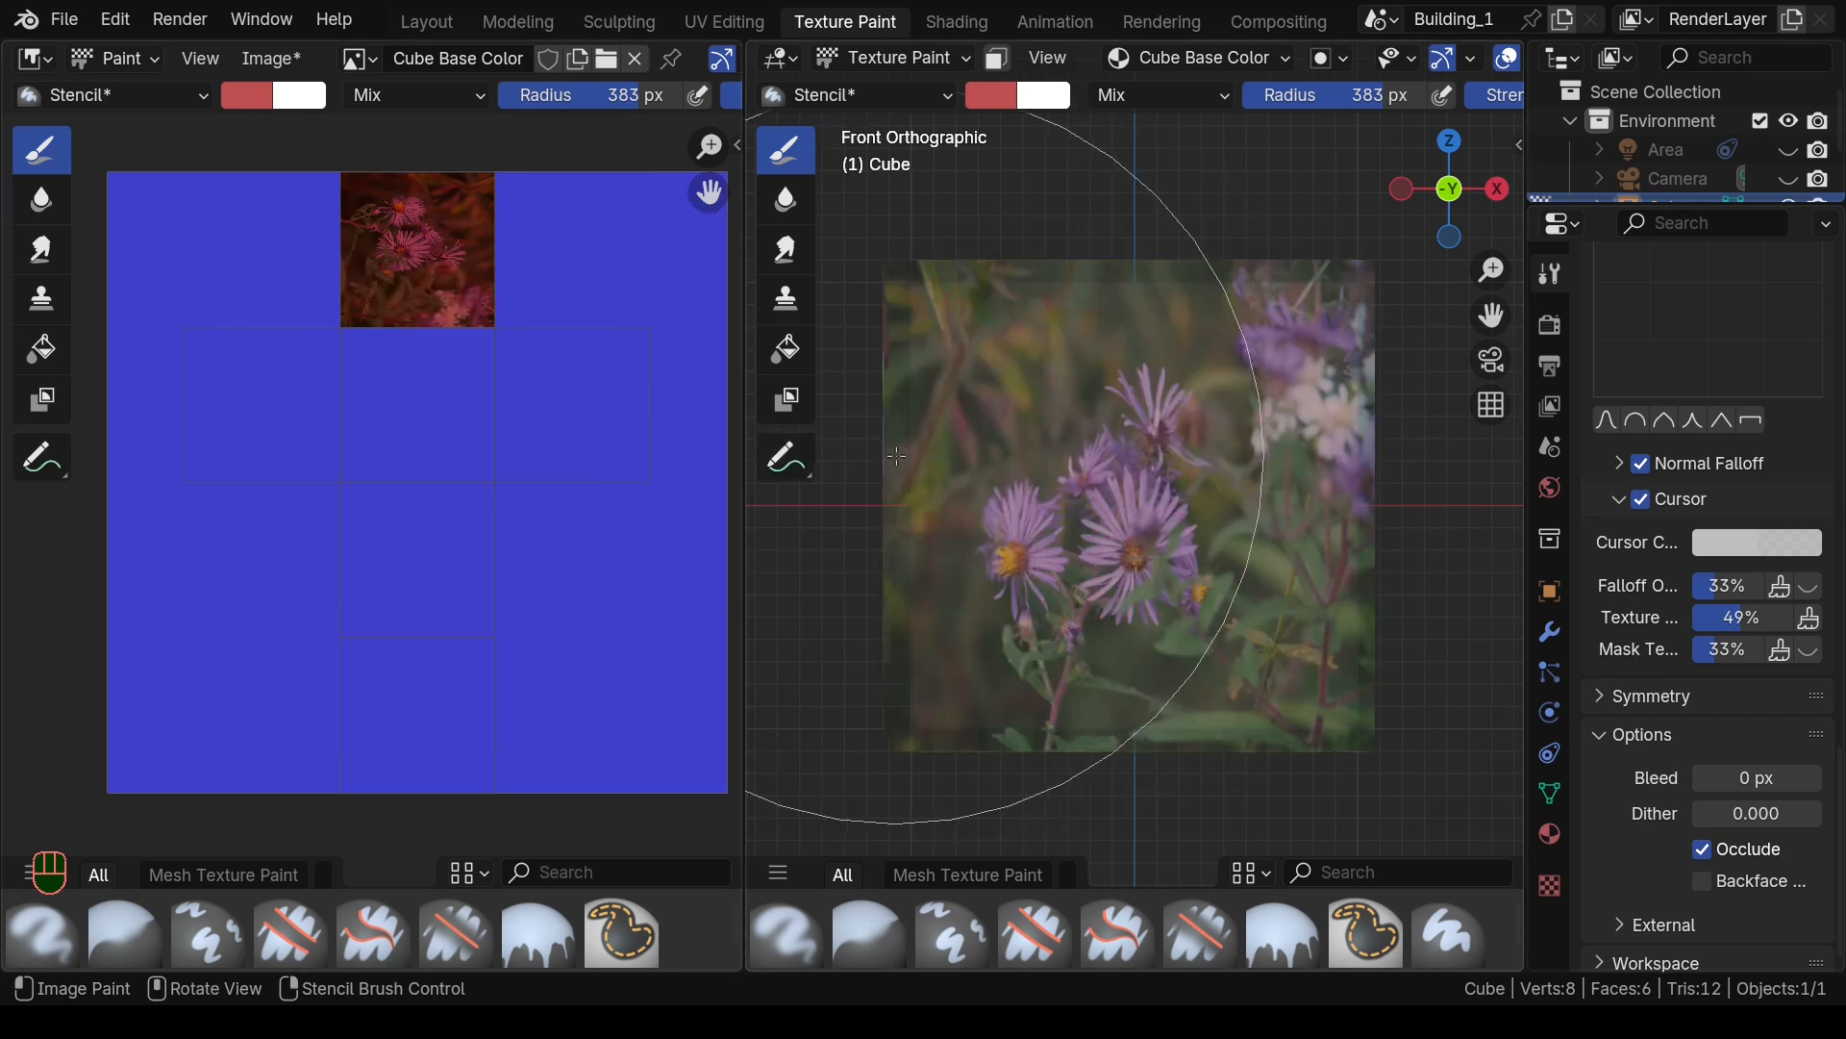
pyautogui.scroll(6, 1085, 515)
pyautogui.scroll(-3, 1098, 511)
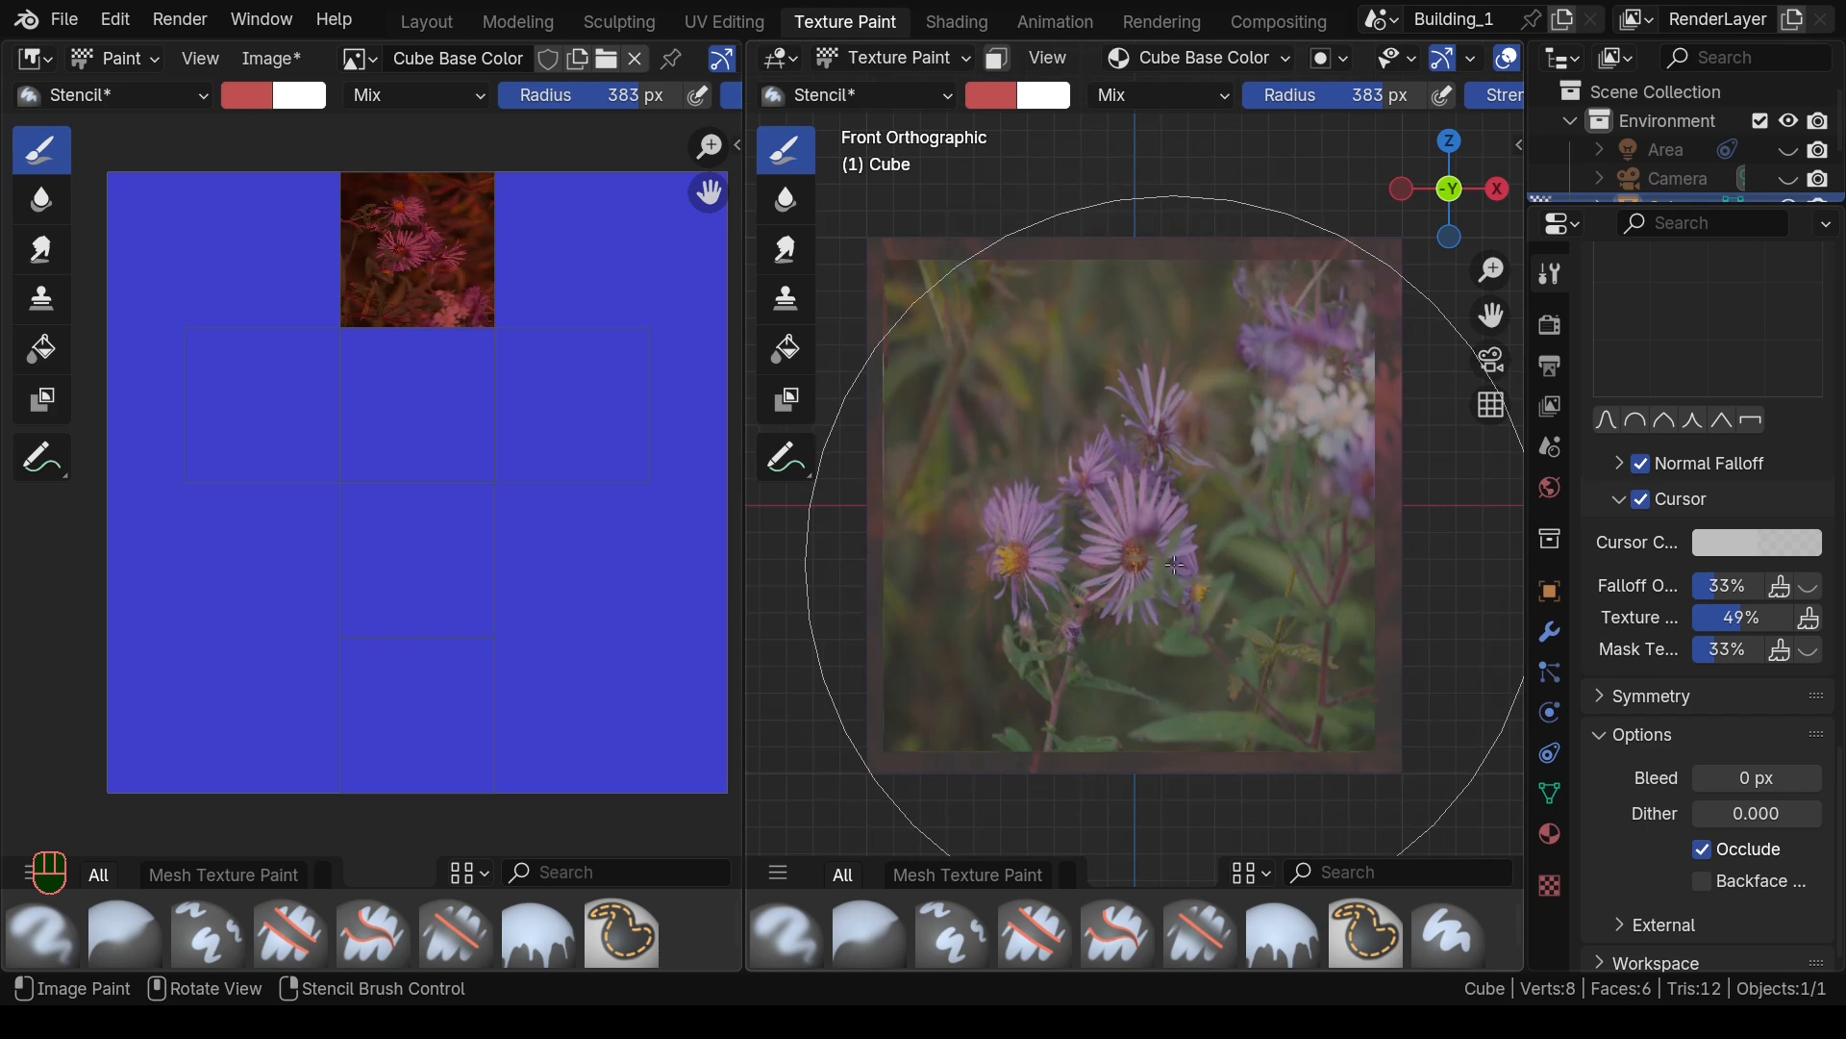
pyautogui.press('shift')
pyautogui.hotkey('shift', 'f')
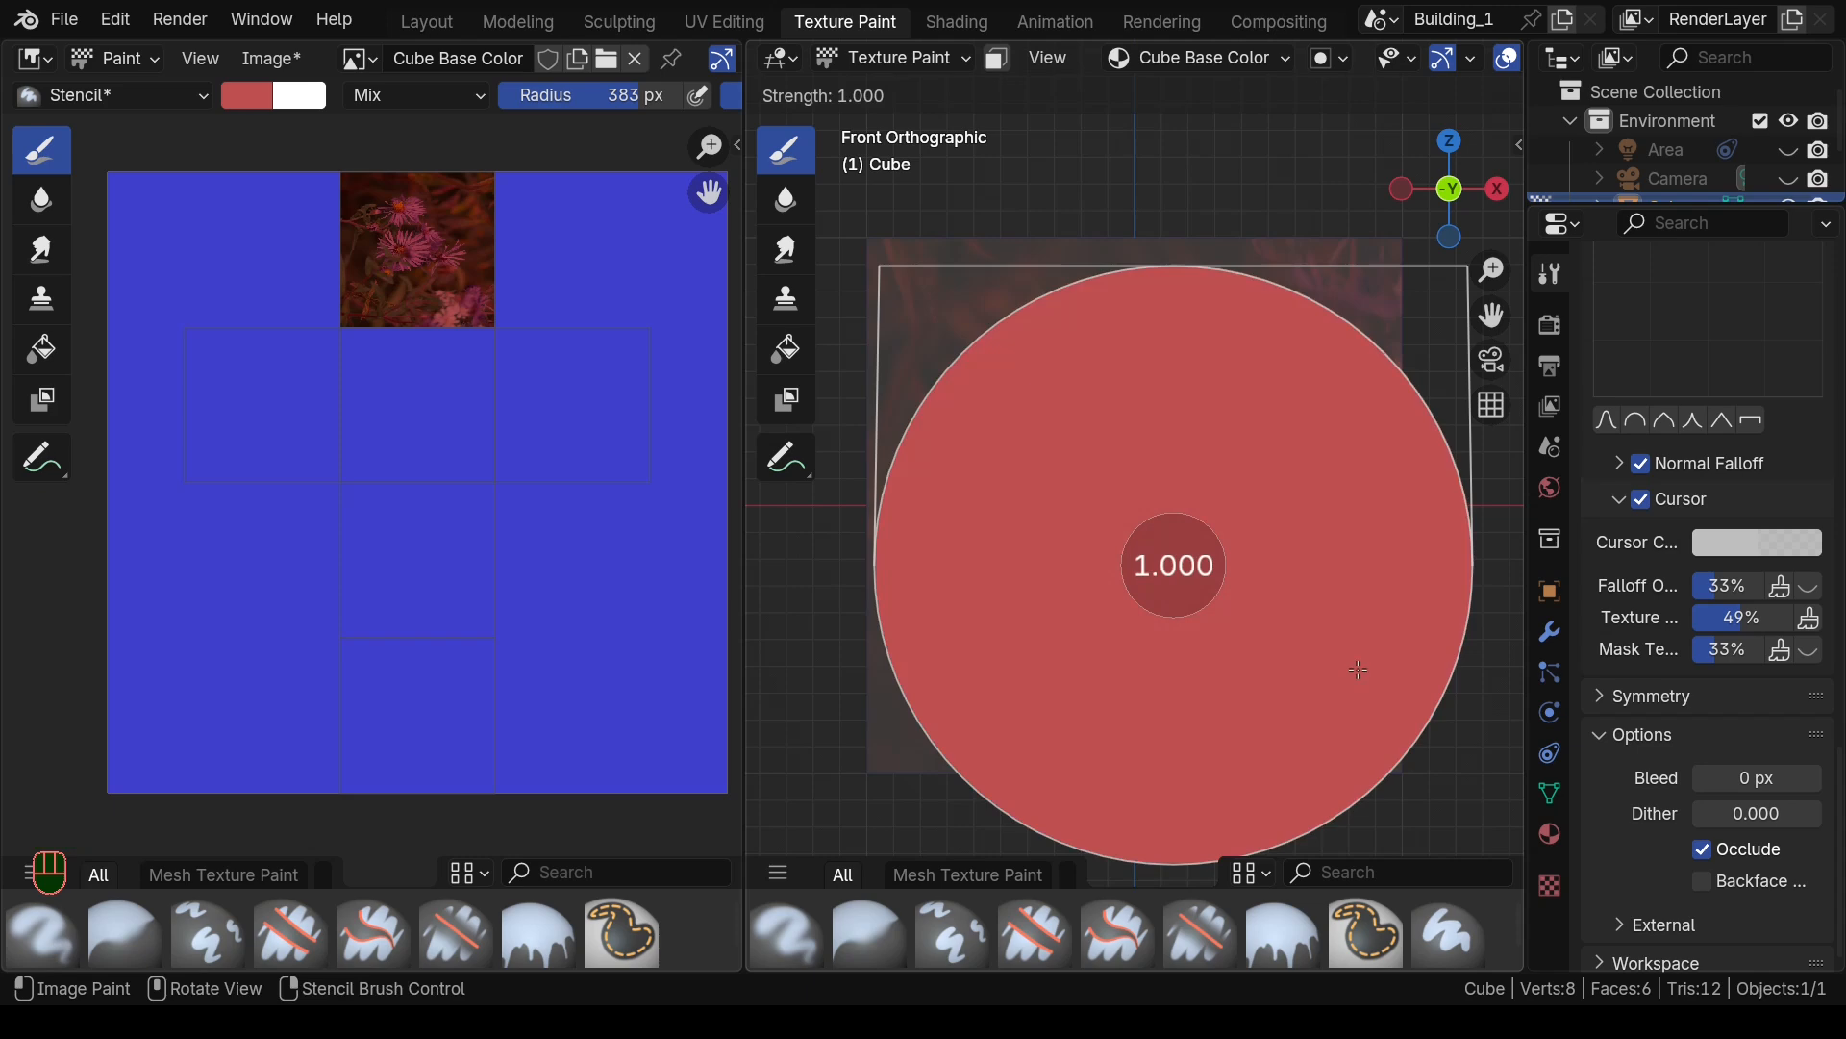
pyautogui.press('Escape')
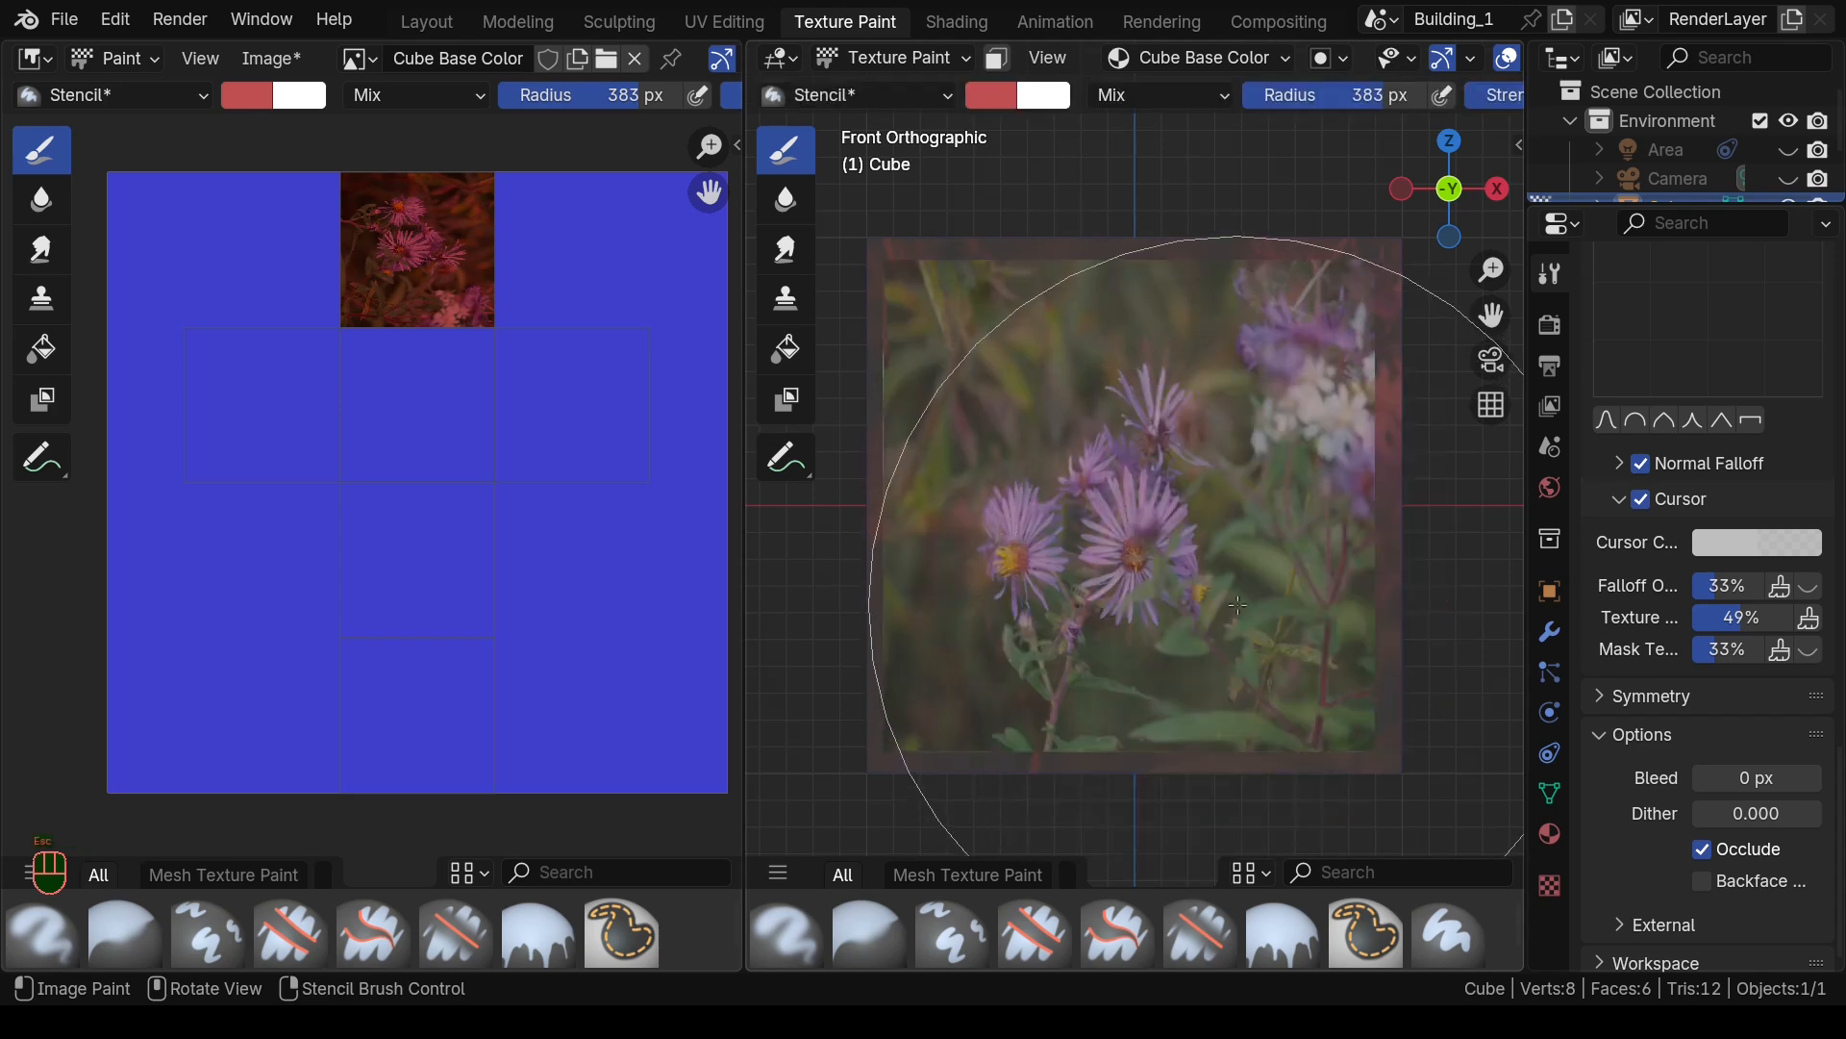
# Step: Rotate the stencil image over the cube's front face
pyautogui.keyDown('ctrl'); pyautogui.moveTo(1239, 604); pyautogui.dragTo(1282, 644, button='right'); pyautogui.keyUp('ctrl')
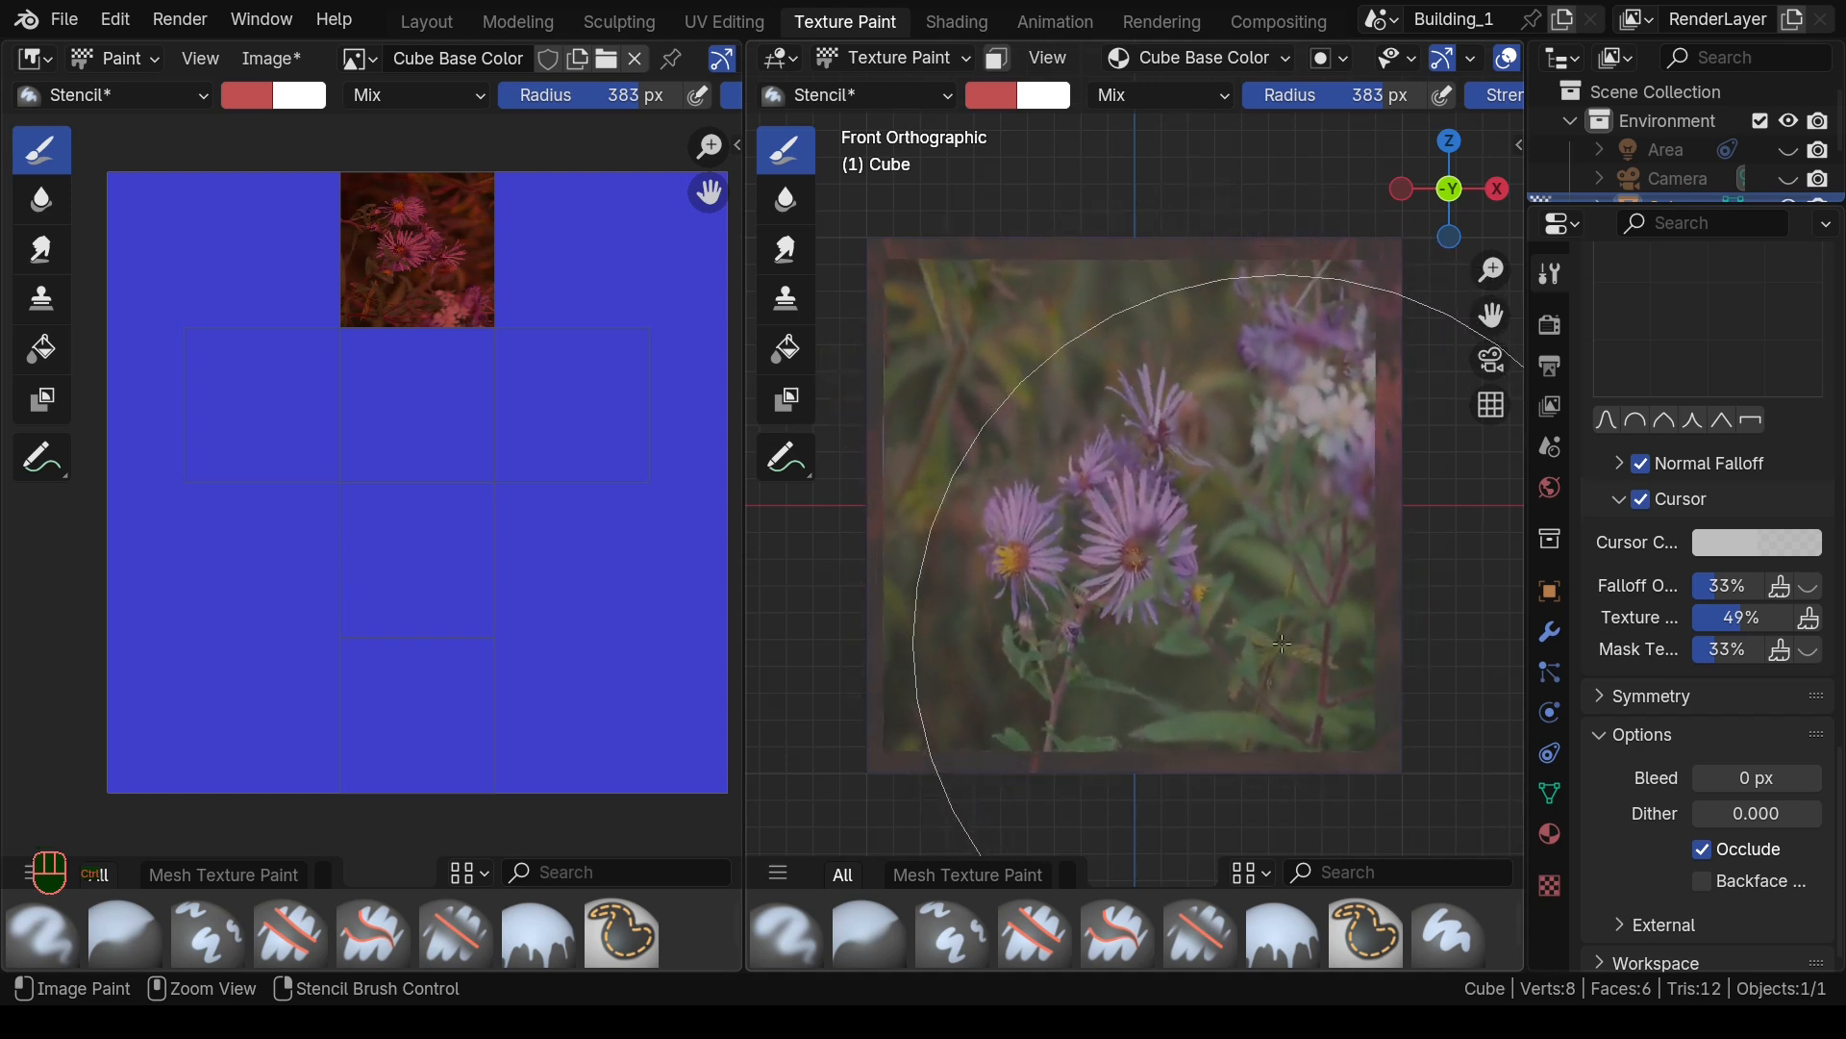